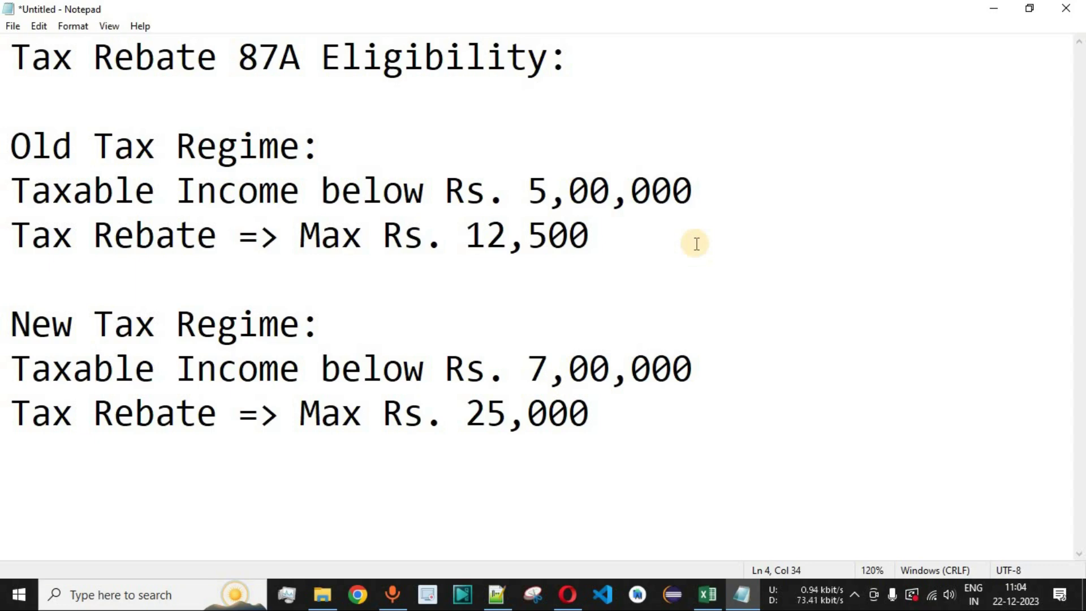
Examine the taxable income limits for Tax Rebate 87A under the old and new tax regimes
drag(700, 192, 535, 189)
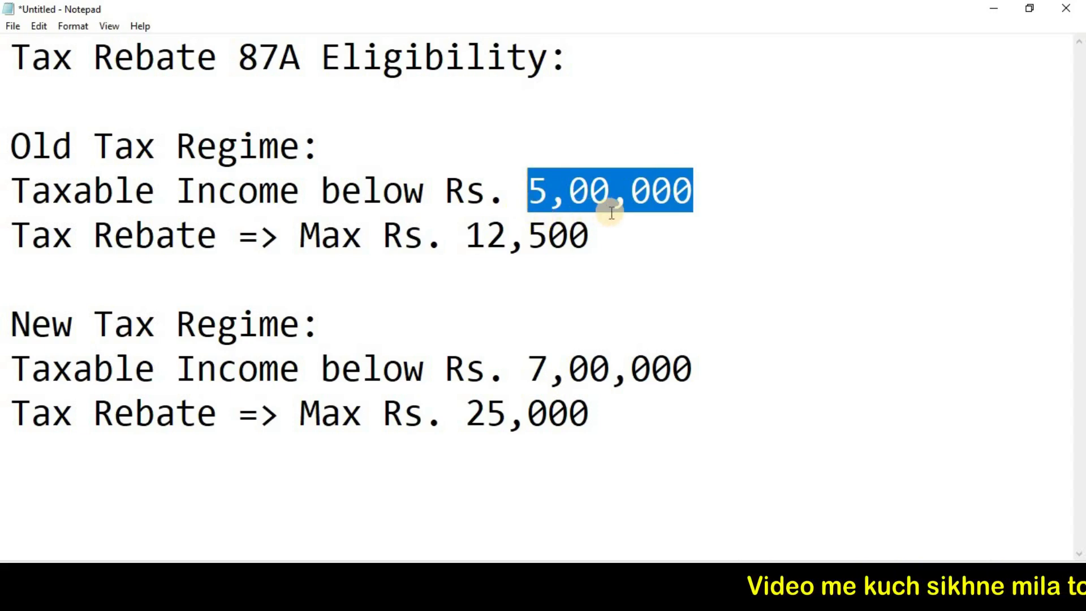
drag(693, 192, 11, 190)
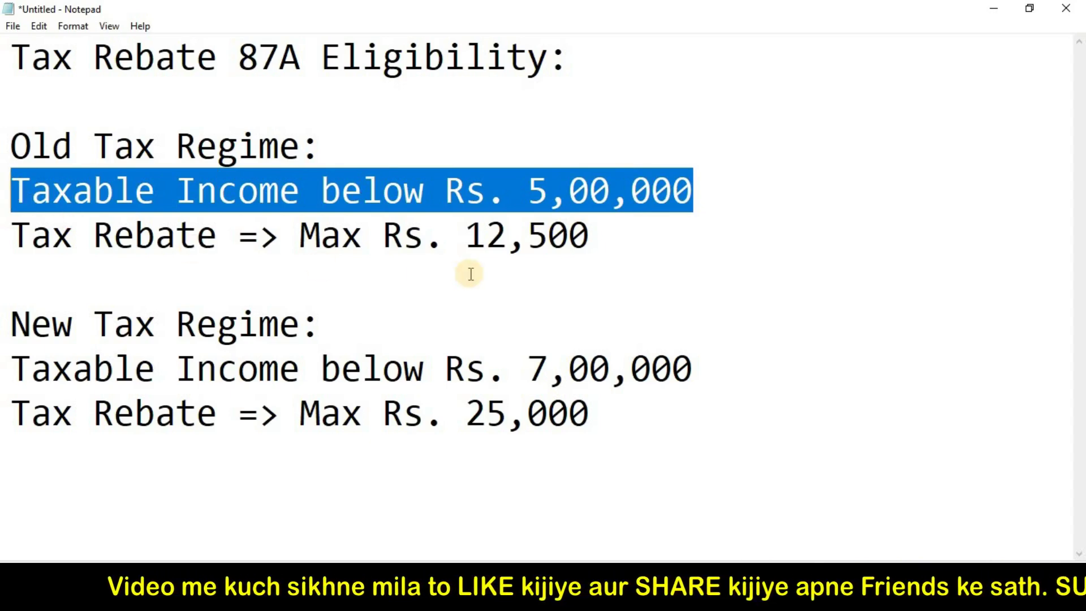
drag(19, 322, 313, 328)
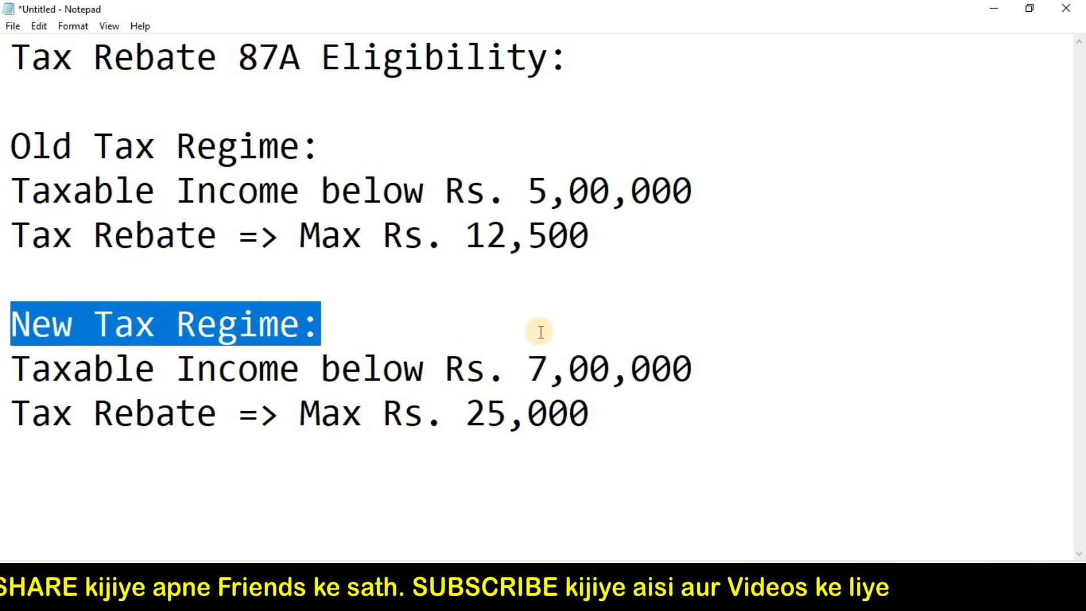
drag(695, 371, 528, 373)
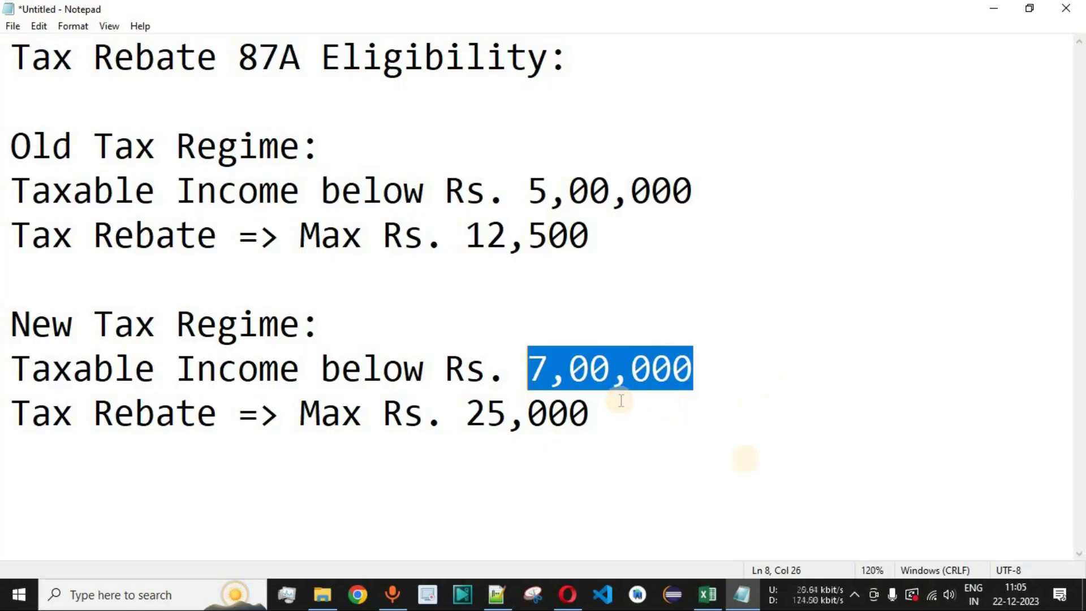
Switch to the Income Tax Calculation worksheet in Excel and enter 550000 as the Gross Income under Old Tax Regime
click(710, 596)
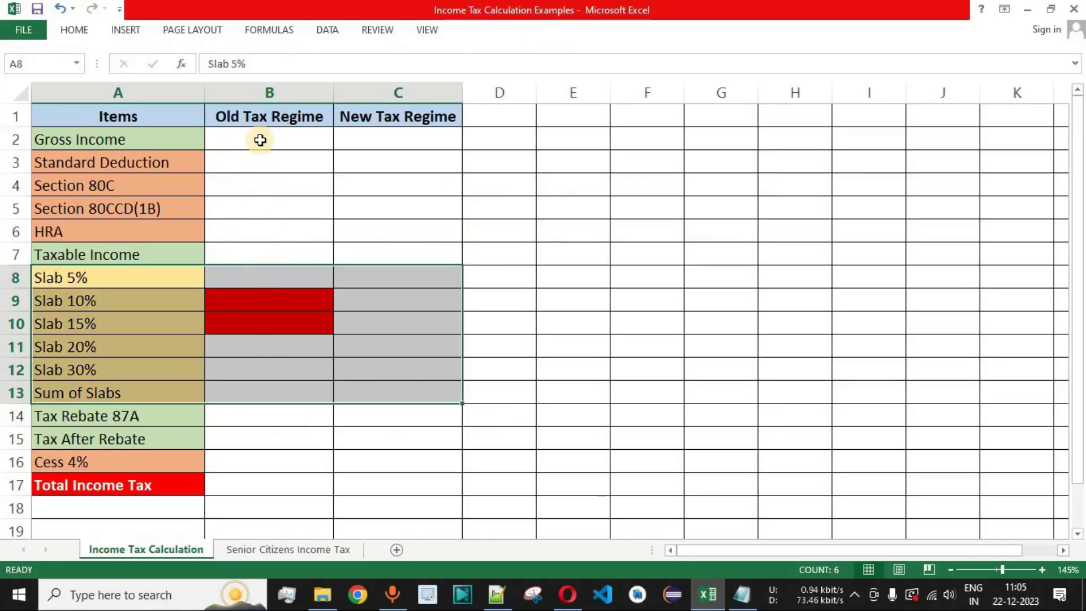
click(259, 139)
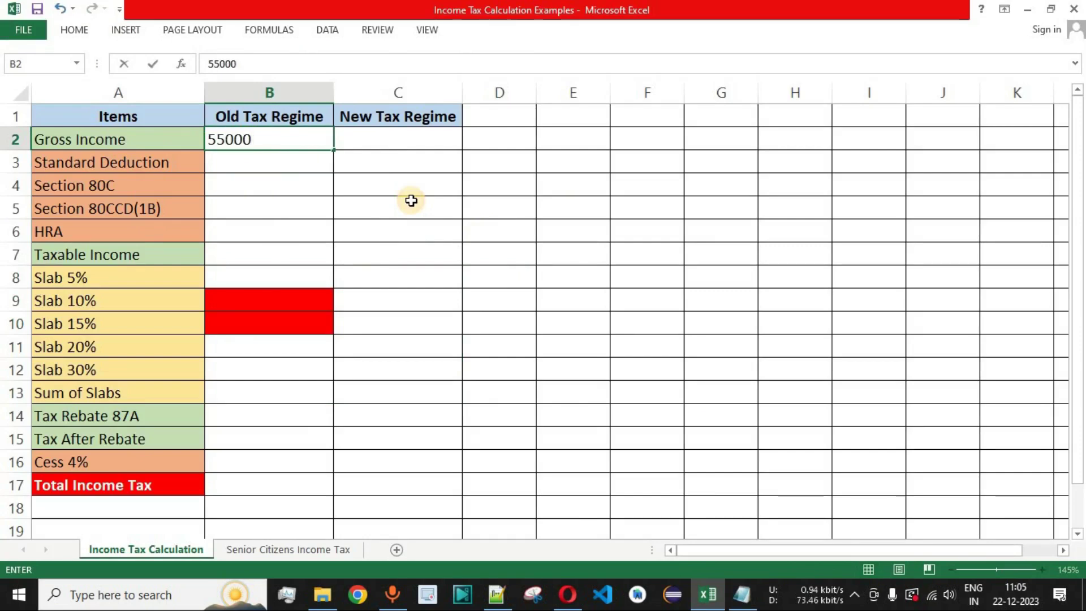
key(Return)
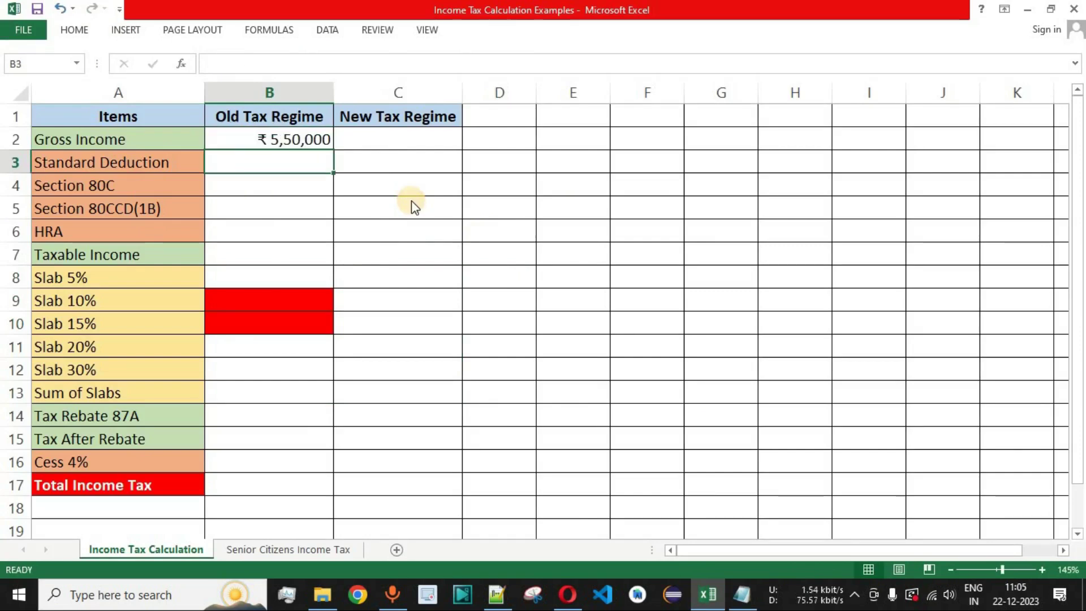
Check the old regime's taxable income limit in Notepad, and enter 50000 as the old-regime Standard Deduction in Excel
key(alt+Tab)
drag(691, 189, 571, 190)
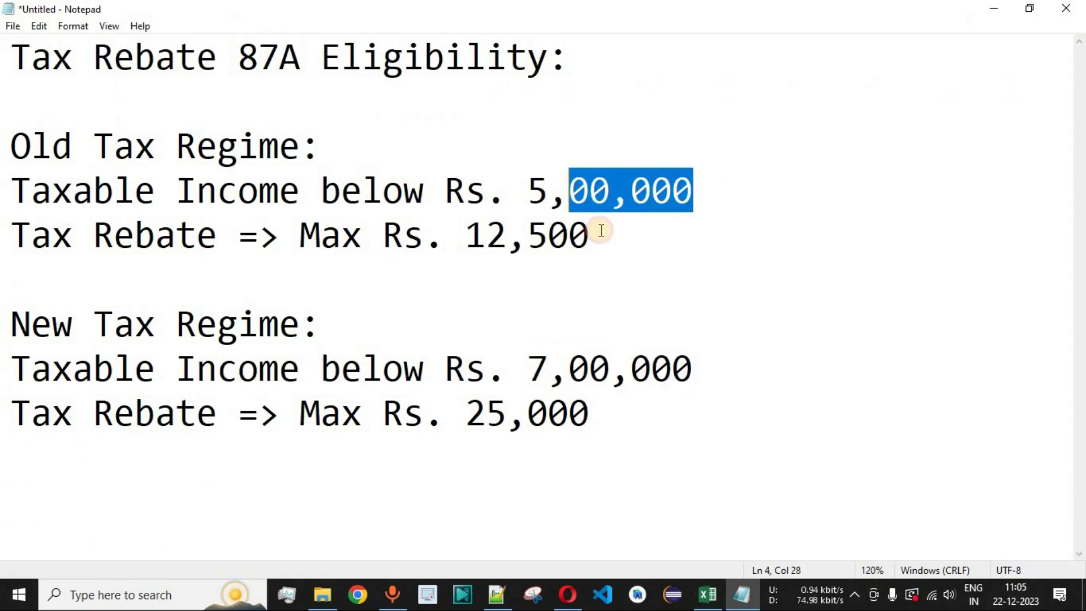
key(alt+Tab)
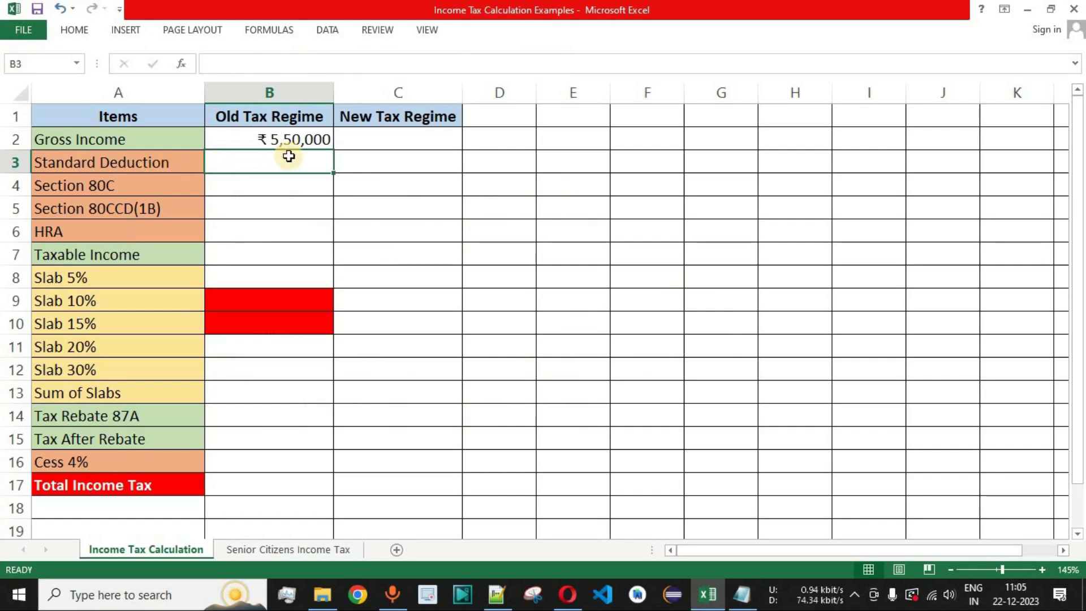
text(50000)
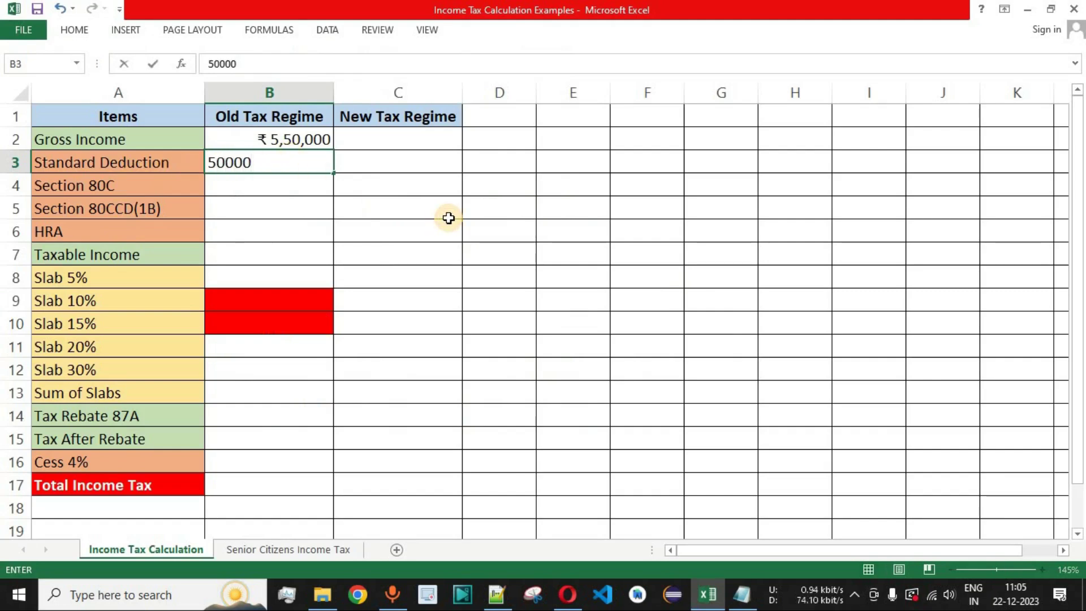
key(Return)
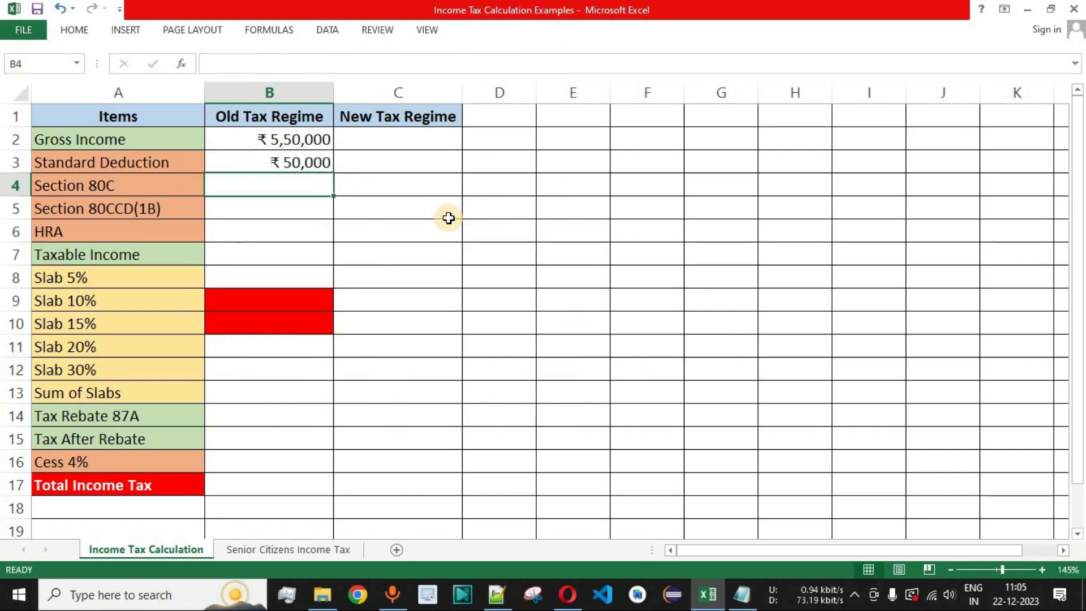
Compare the old-regime gross income and standard deduction with the Tax Rebate 87A limits in the Notepad notes, and return to Excel
key(Up)
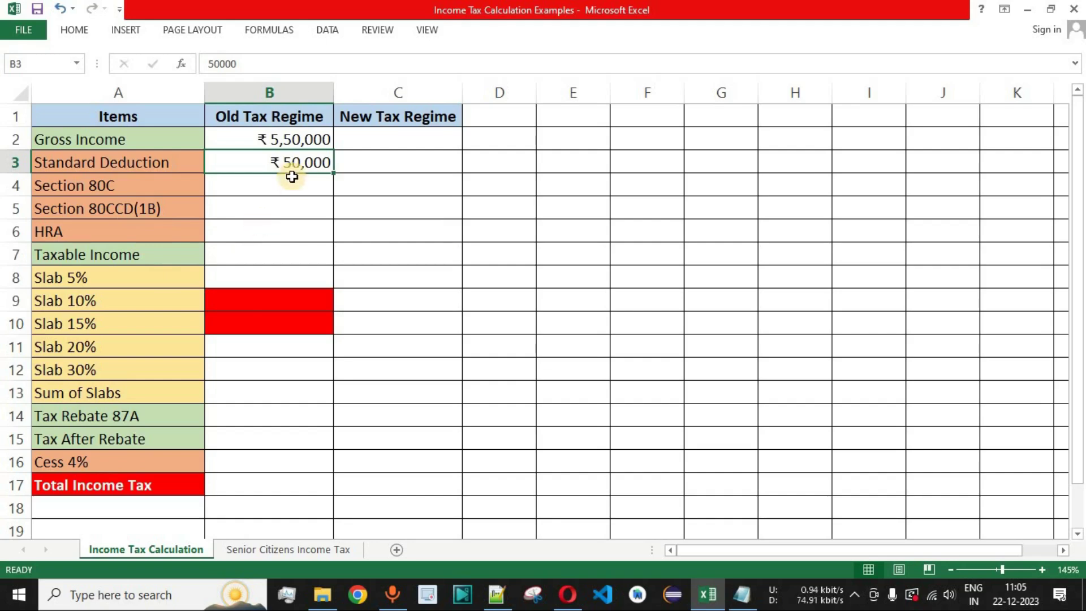
click(291, 141)
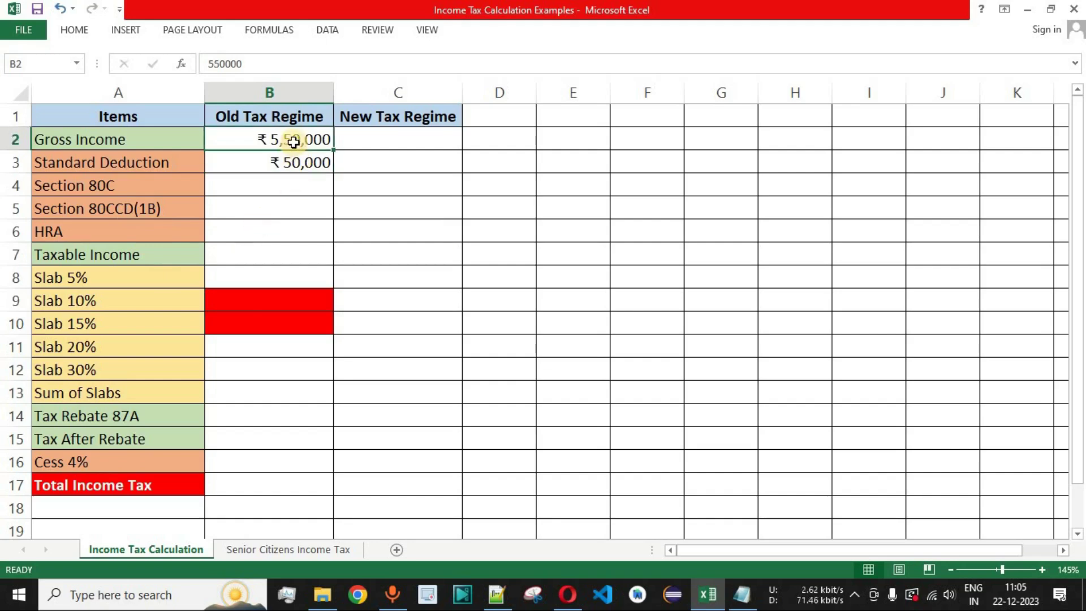
click(312, 163)
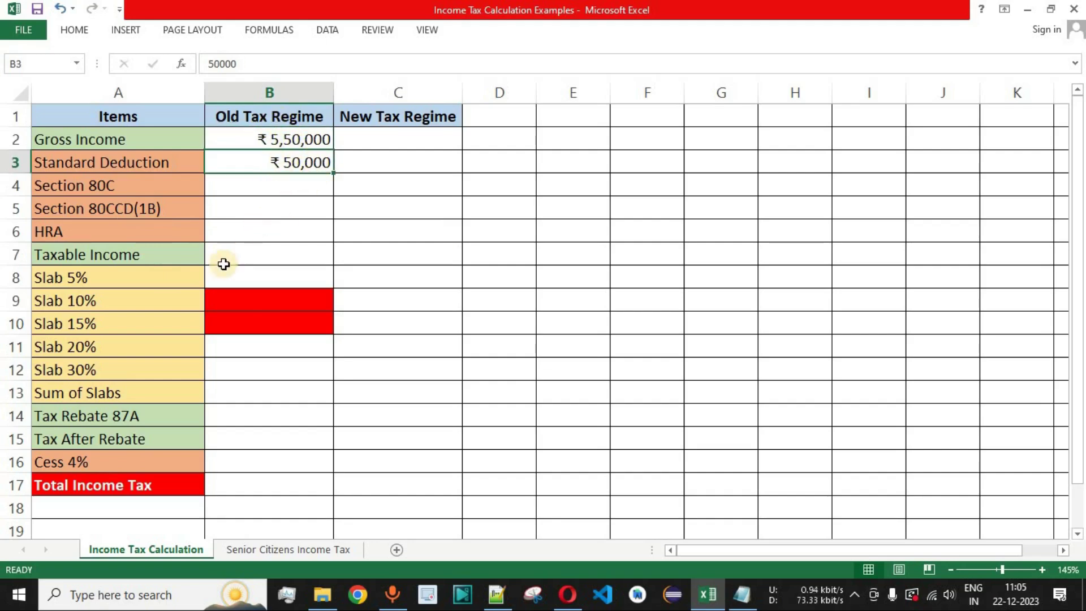
drag(160, 257, 255, 259)
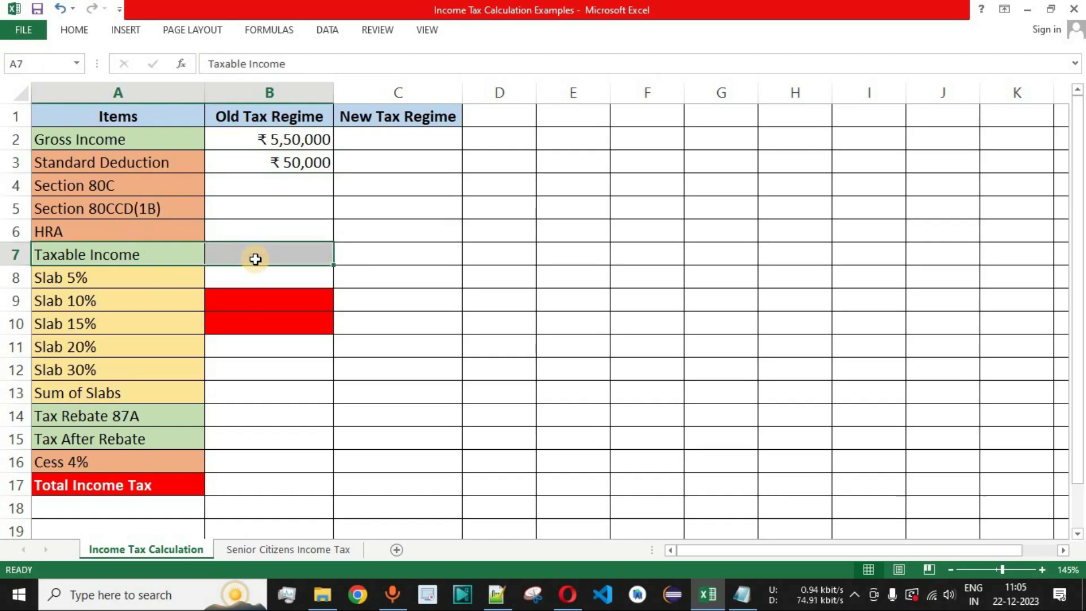
key(alt+Tab)
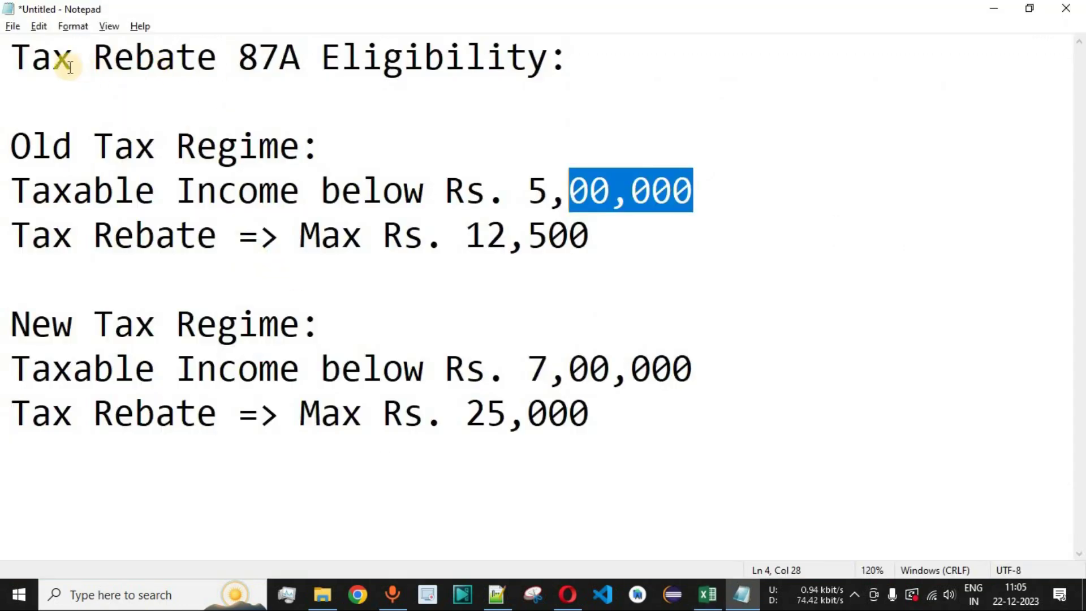
click(13, 57)
drag(40, 56, 303, 57)
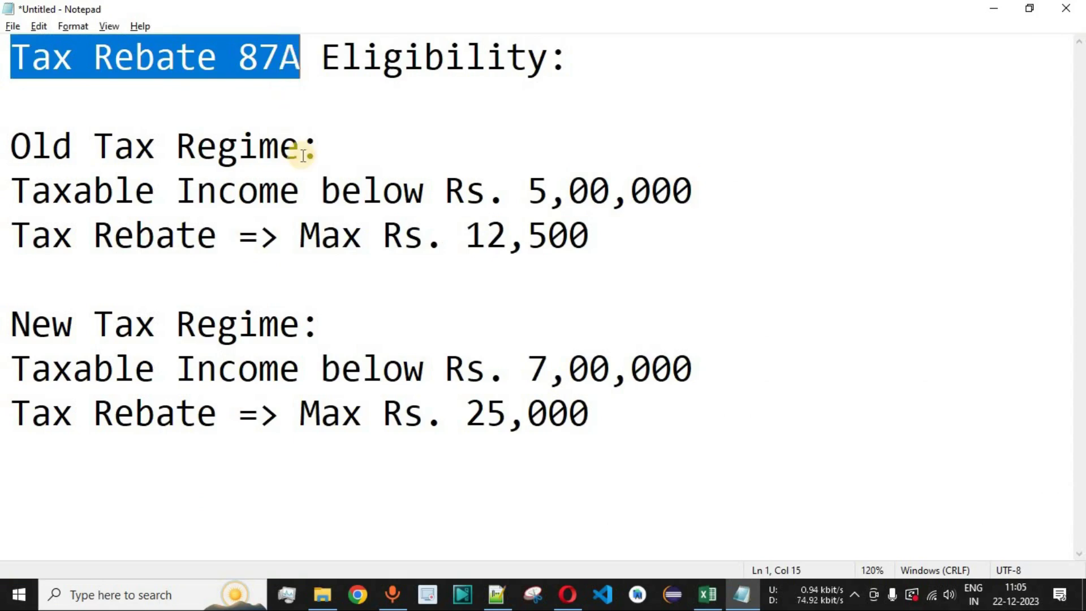
drag(590, 246, 465, 232)
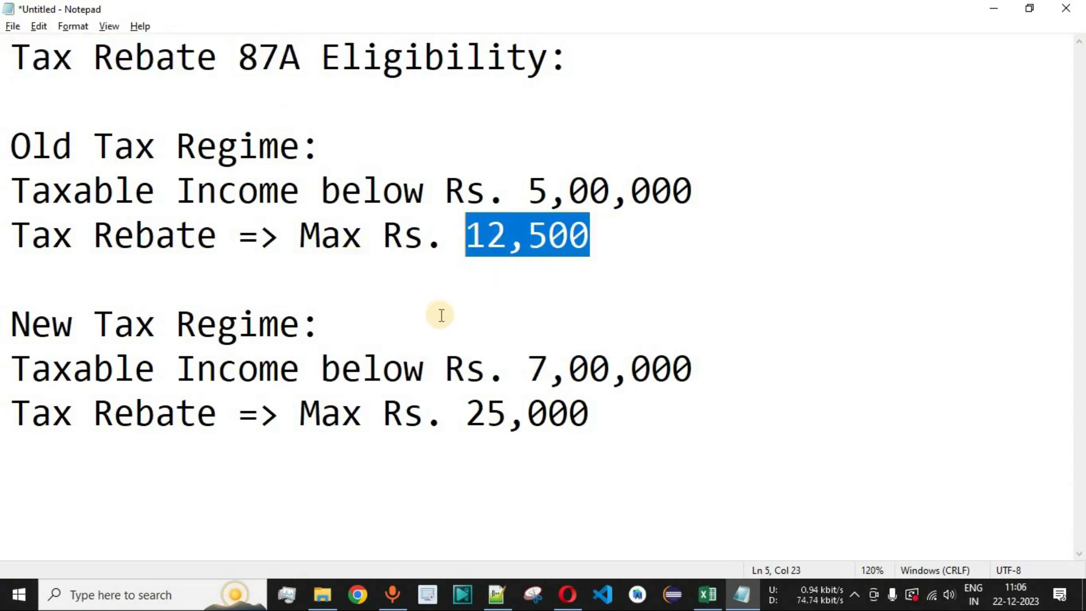
key(alt+Tab)
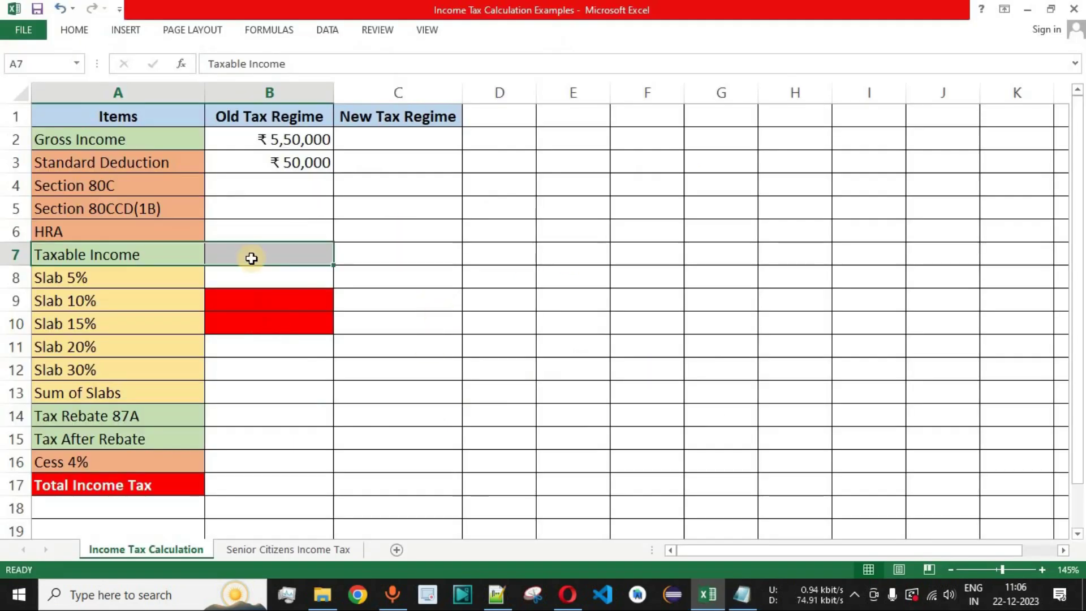
Enter 0 for Section 80C, Section 80CCD(1B) and HRA in the Old Tax Regime column
click(248, 184)
text(0)
key(Return)
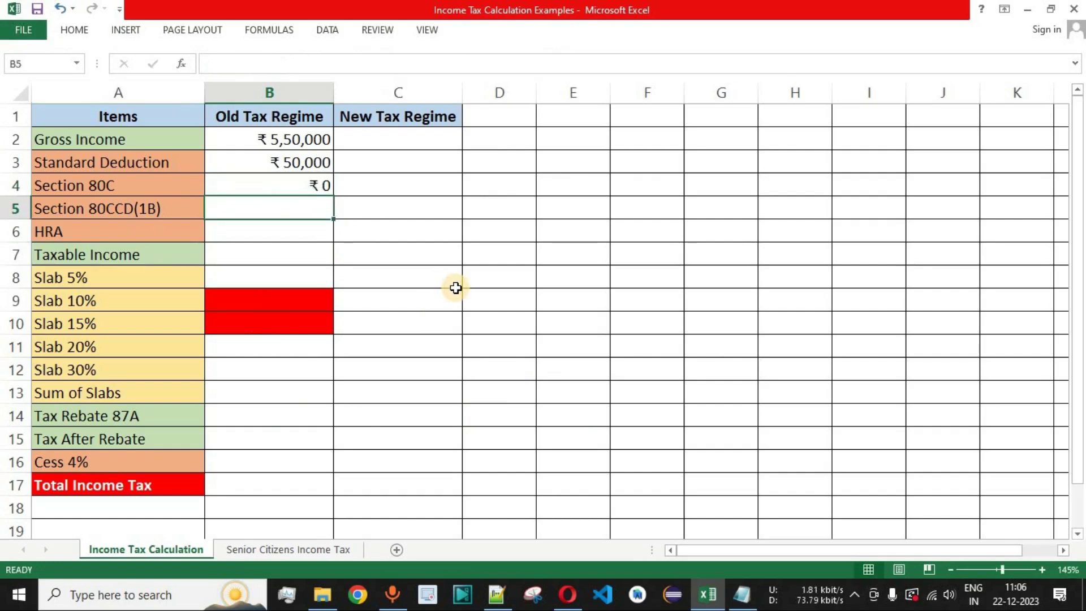
key(Return)
text(0)
key(Return)
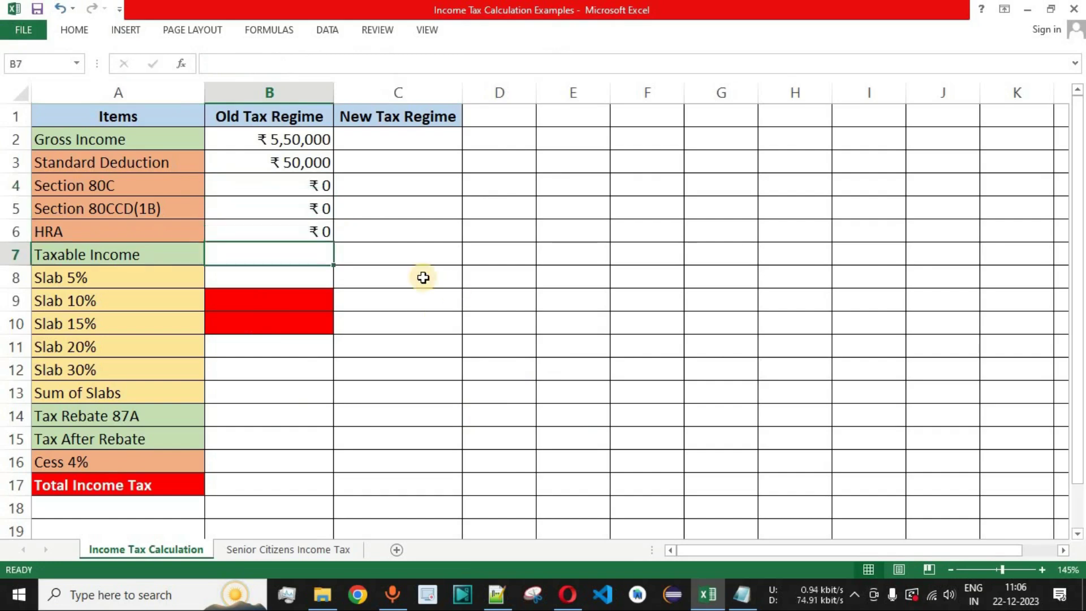
Calculate the old-regime Taxable Income in B7 with the formula =B2-B3-B4-B5-B6
drag(153, 197, 278, 235)
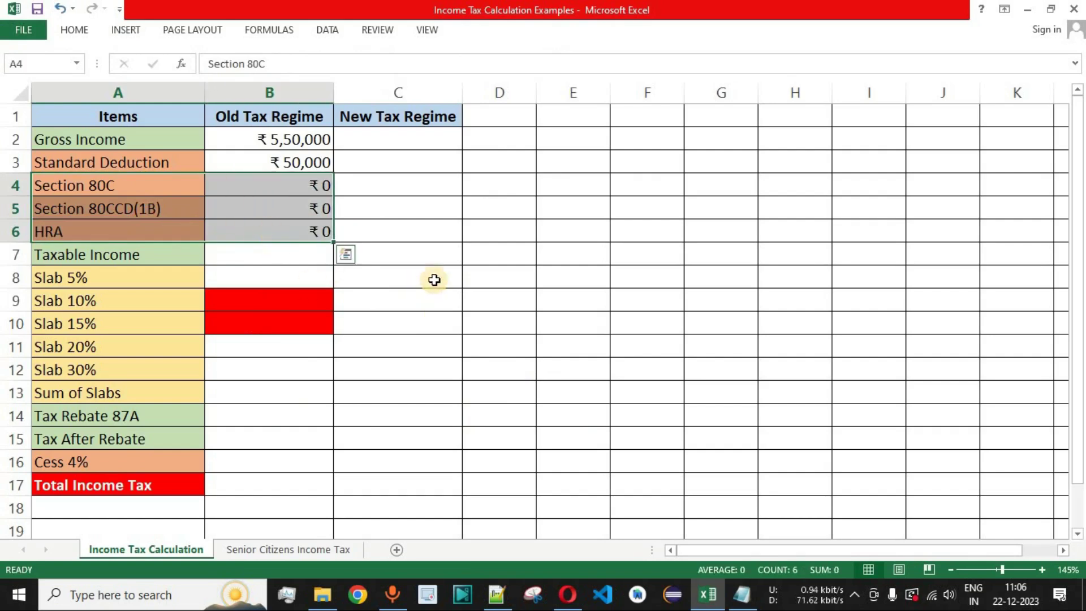
click(269, 254)
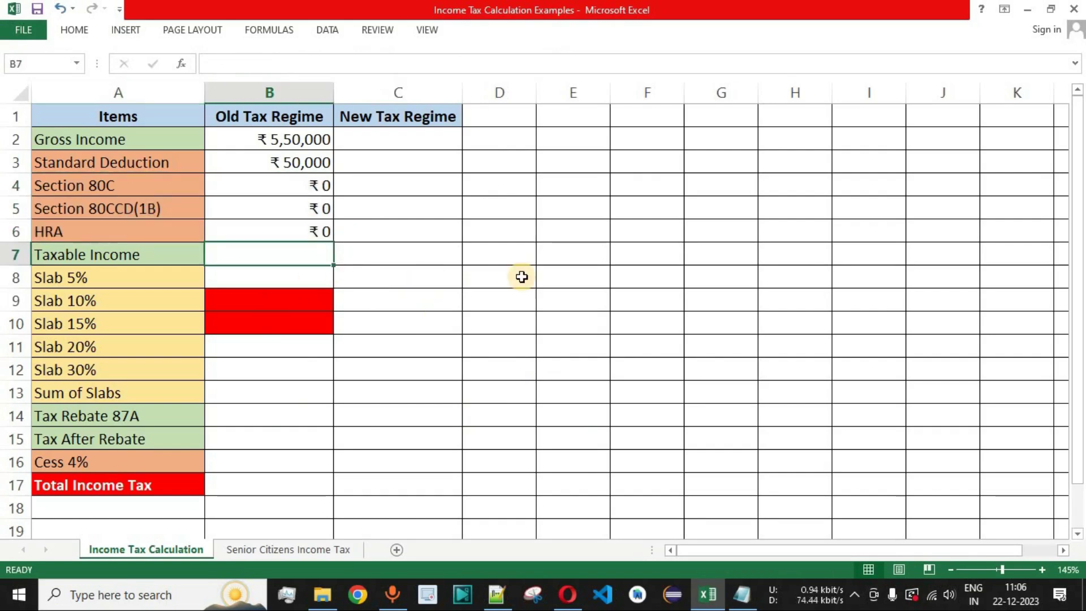
drag(191, 262, 281, 253)
click(294, 255)
text(=)
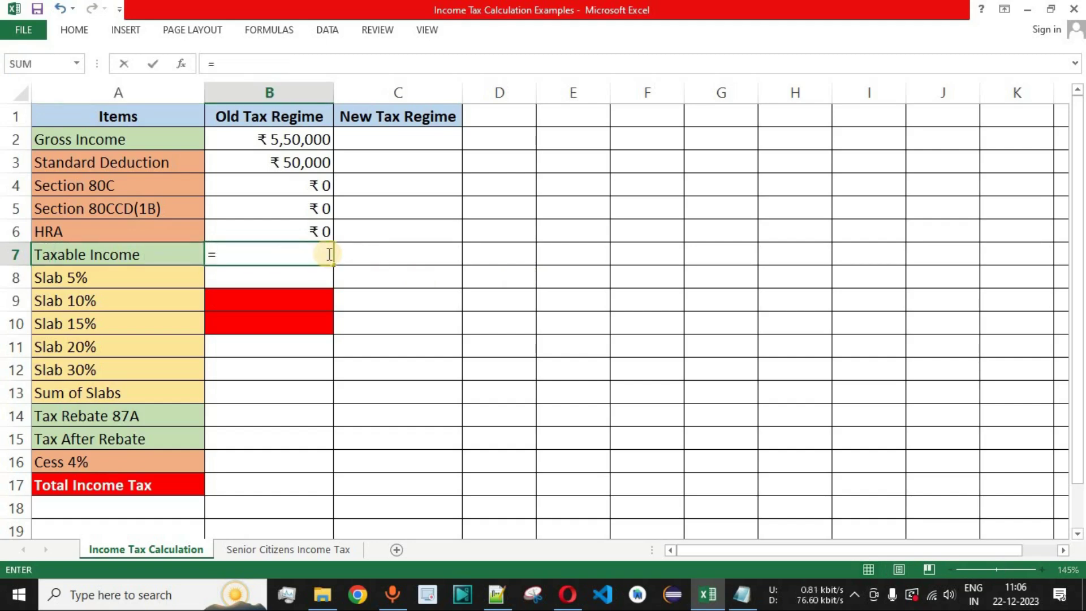
click(274, 139)
text(-)
click(291, 165)
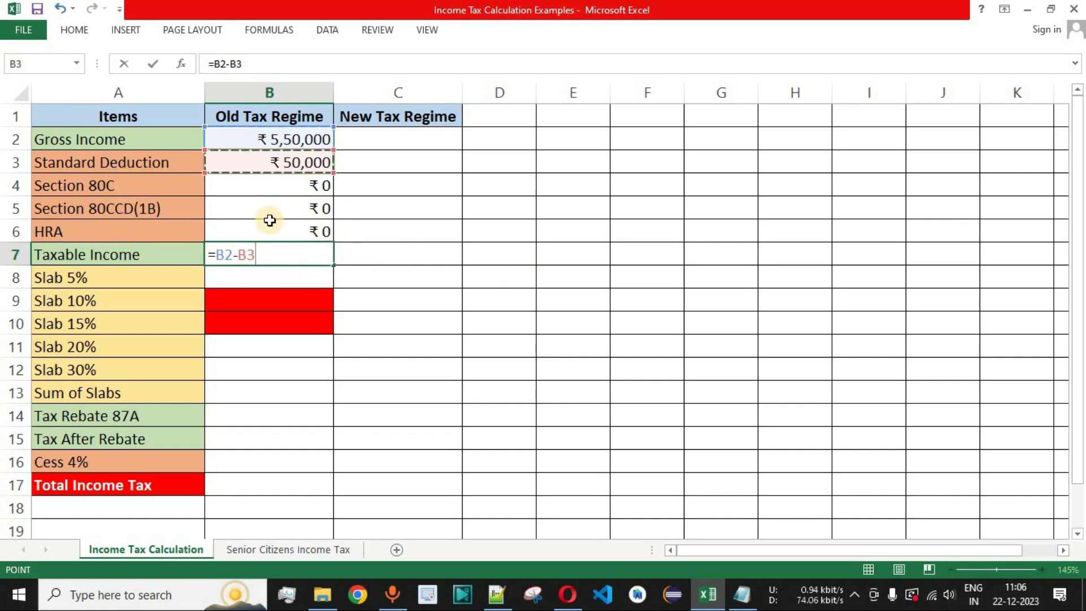
text(-)
click(302, 185)
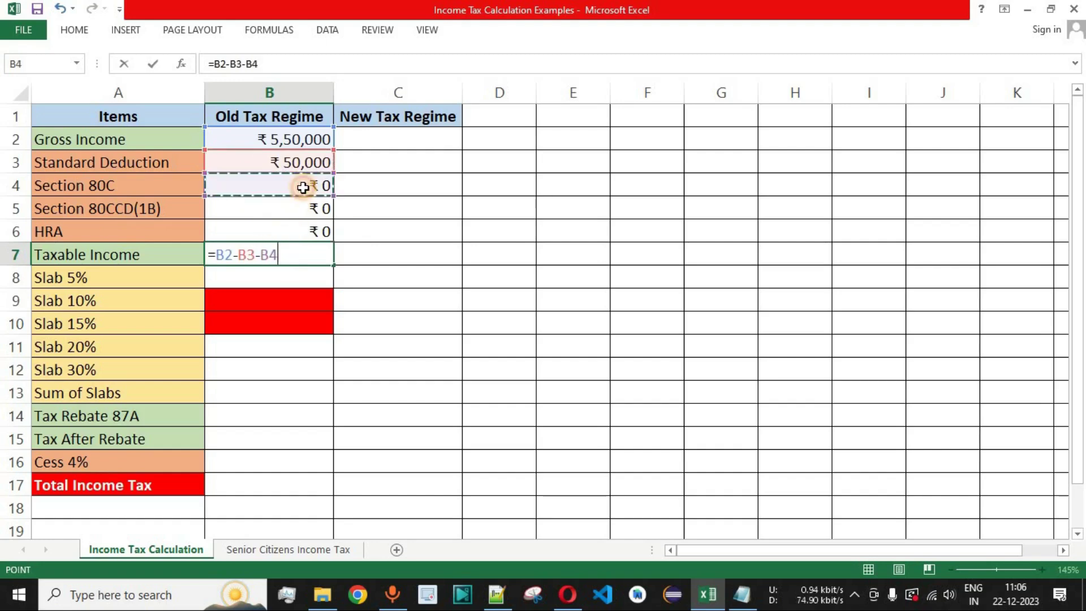
text(-)
click(308, 209)
text(-)
click(308, 231)
text(-)
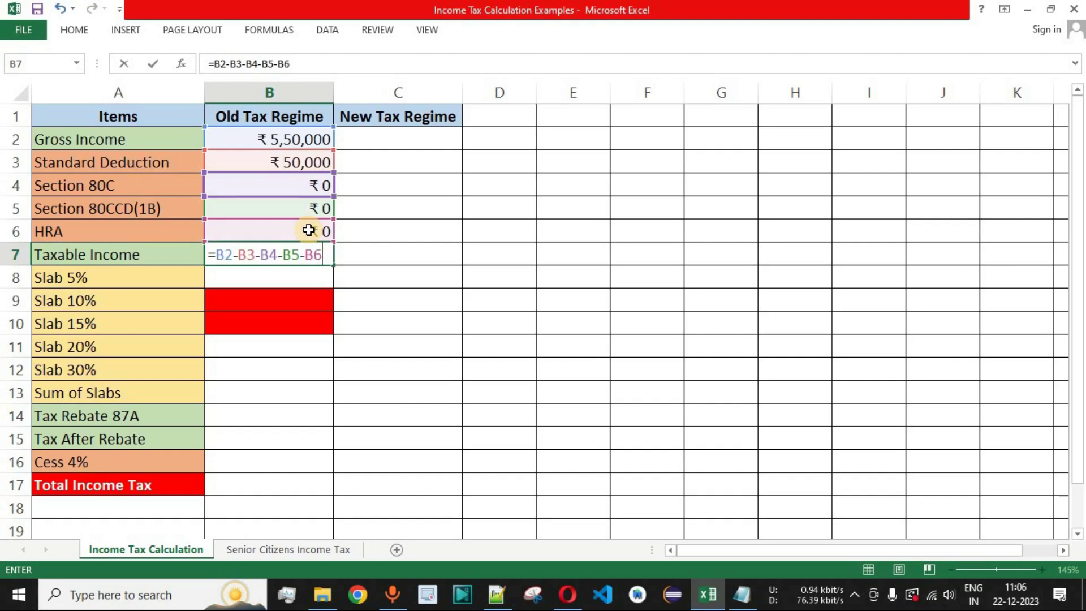
key(Return)
click(275, 252)
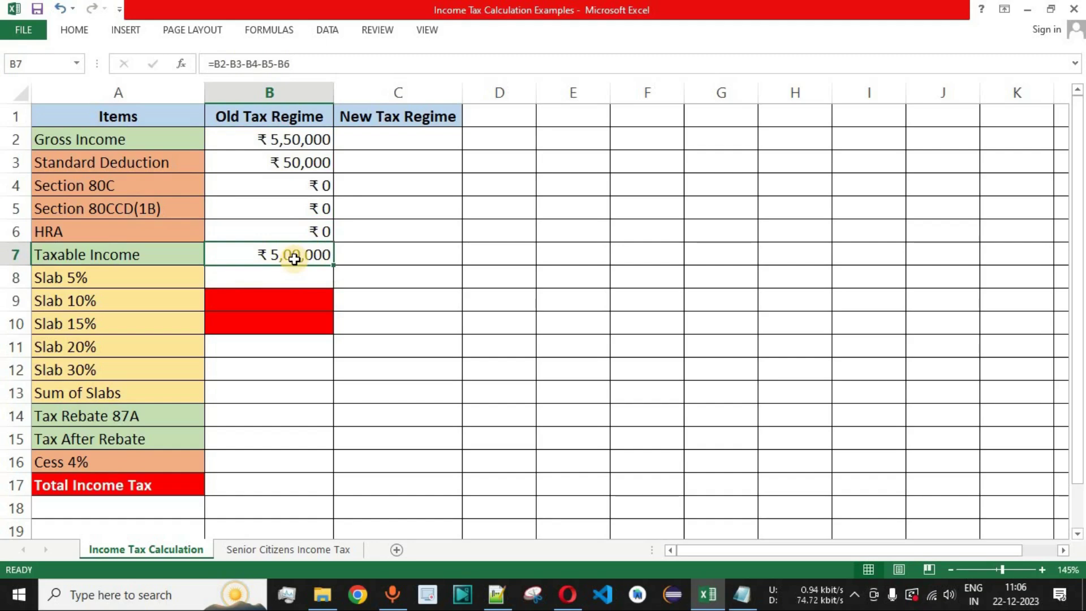
Switch to Opera and examine the old and new tax regime slab rates for age up to 60 years on the fincalc-blog.in page
drag(123, 278, 156, 392)
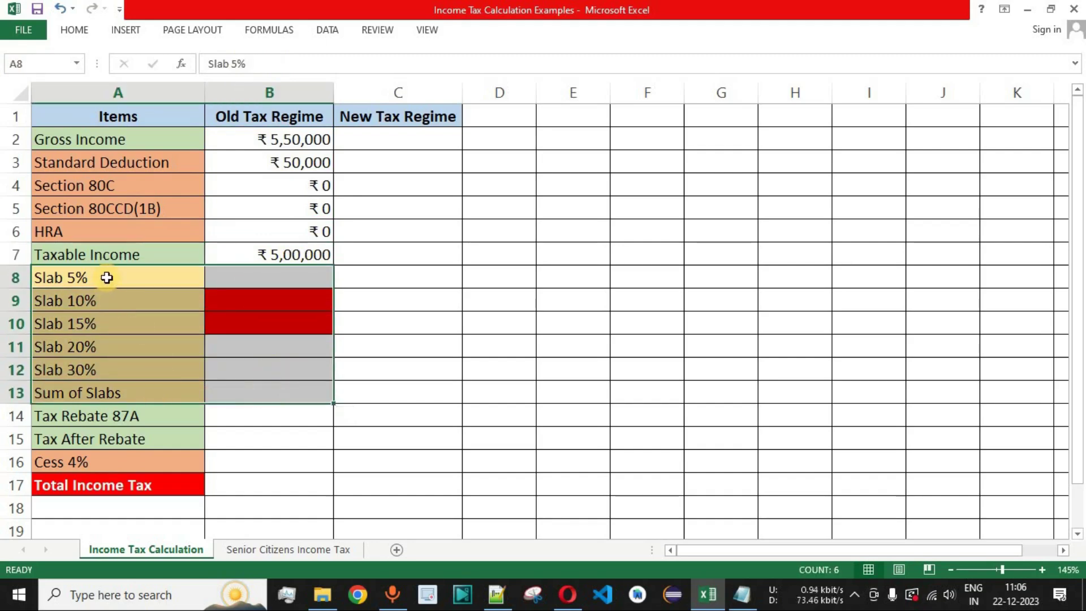
click(291, 275)
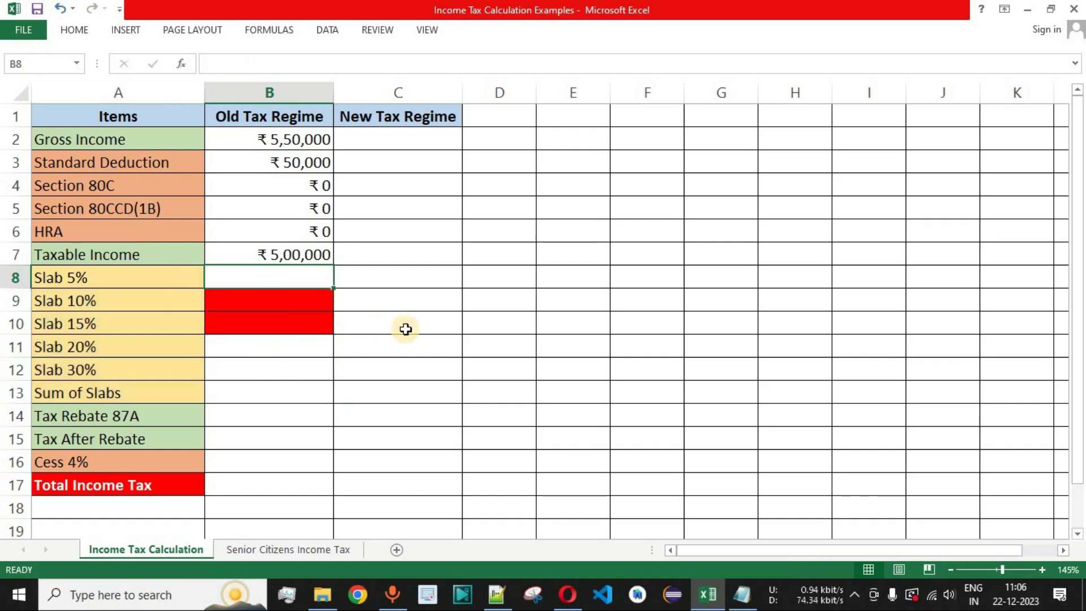
click(569, 595)
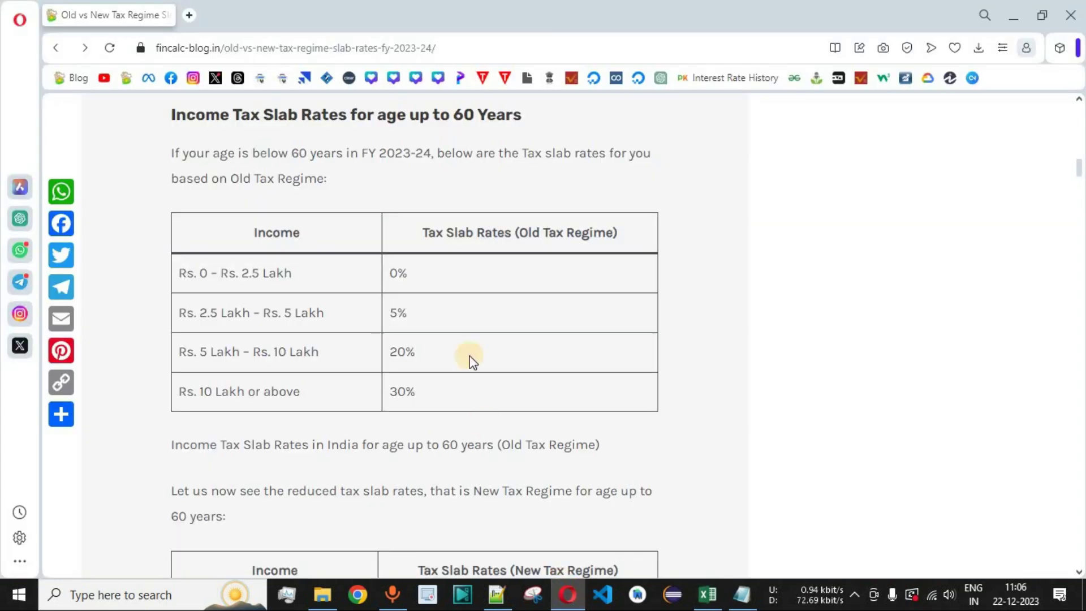
drag(183, 122, 335, 124)
click(480, 48)
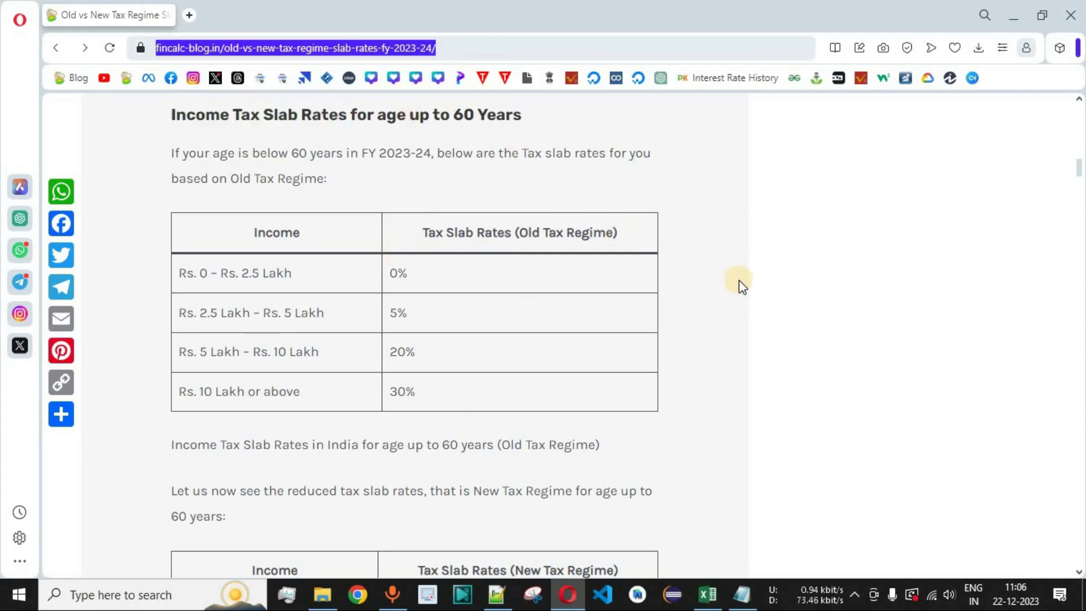
drag(512, 232, 623, 238)
scroll(668, 313, down, 5)
drag(512, 256, 623, 253)
click(743, 323)
Examine the rate for the Rs. 0 – Rs. 2.5 Lakh income slab in the Old Tax Regime table
scroll(702, 292, up, 4)
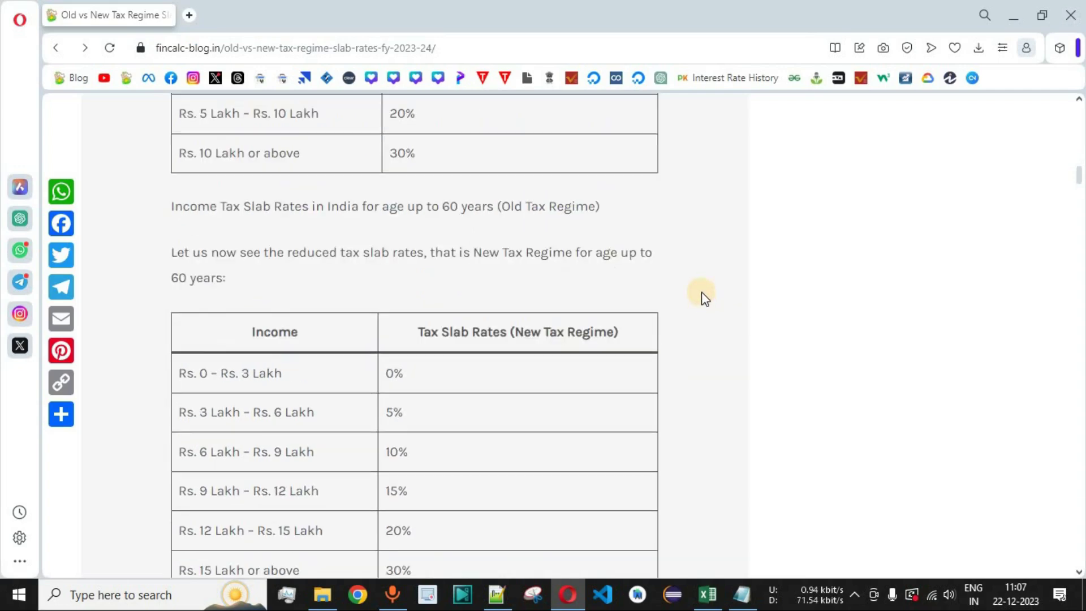
scroll(702, 293, up, 1)
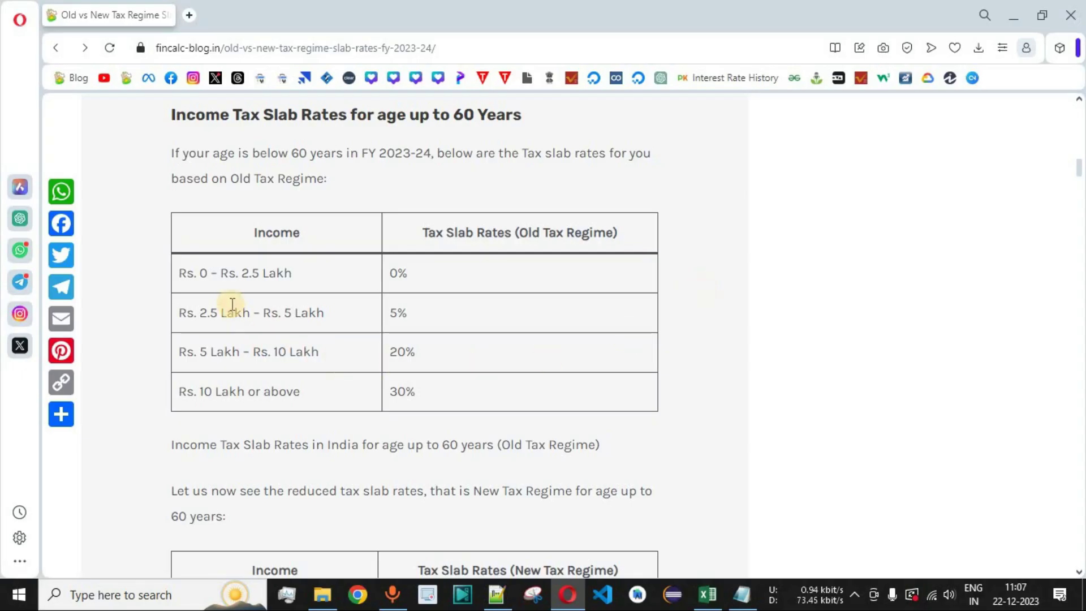
drag(184, 275, 287, 274)
drag(394, 275, 412, 283)
click(429, 283)
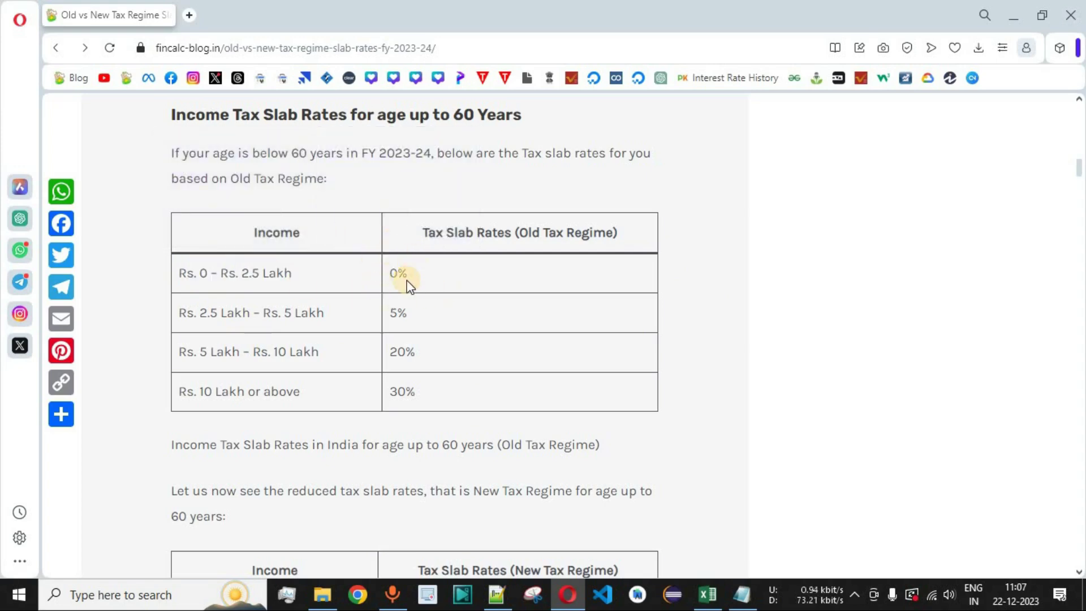
Compare the Taxable Income in the Excel worksheet with the Rs. 2.5 Lakh – Rs. 5 Lakh slab and its rate in Opera
drag(311, 315, 199, 315)
drag(417, 321, 474, 320)
click(475, 325)
key(alt+Tab)
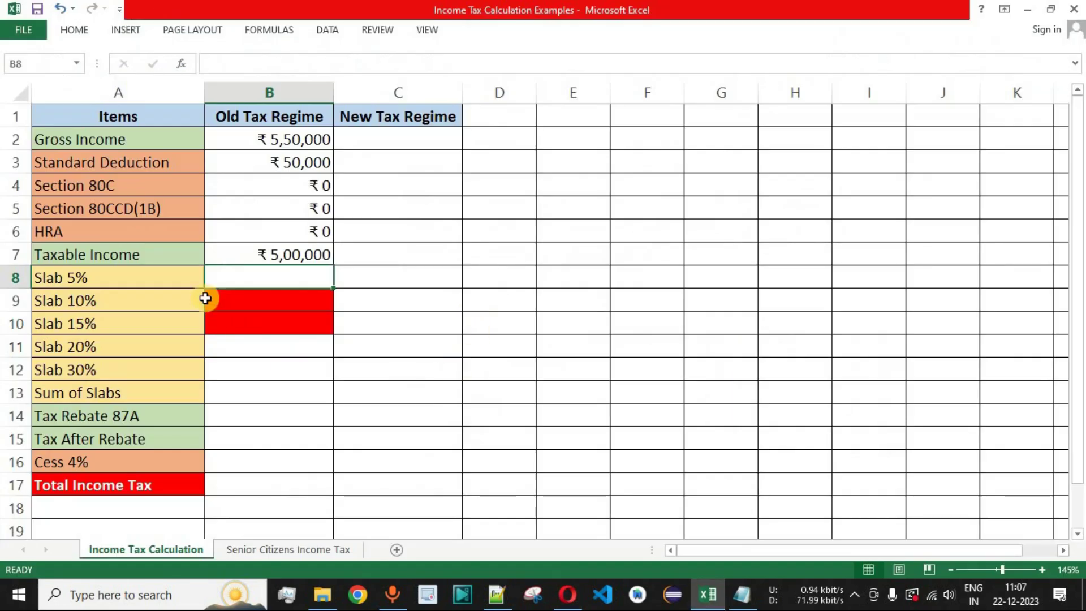
click(288, 261)
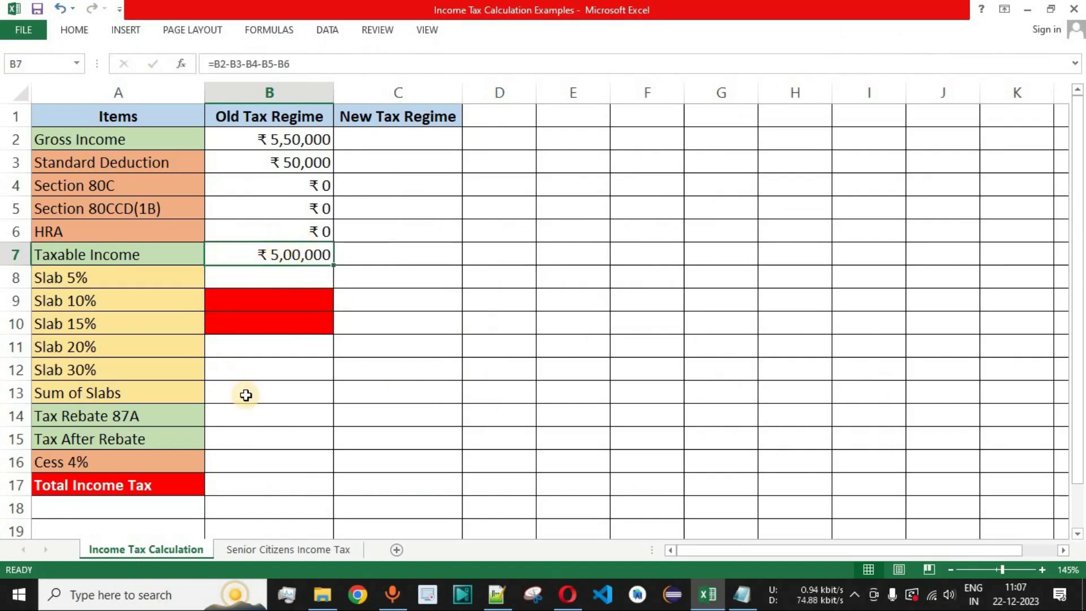
key(alt+Tab)
drag(208, 313, 318, 311)
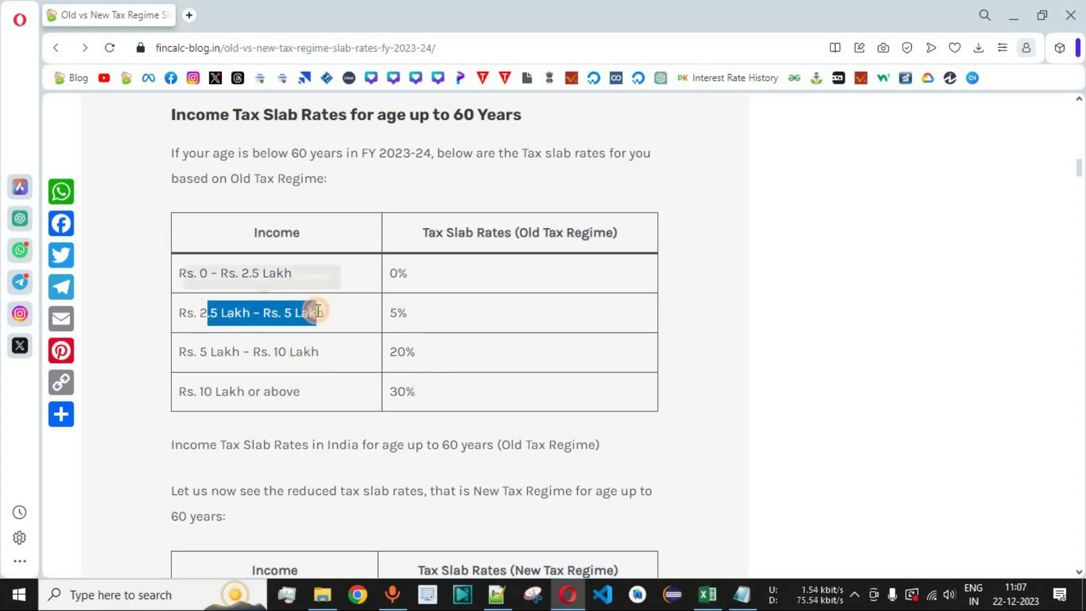
click(394, 334)
double_click(407, 315)
Open Calculator and enter the taxable income of 500000
key(super)
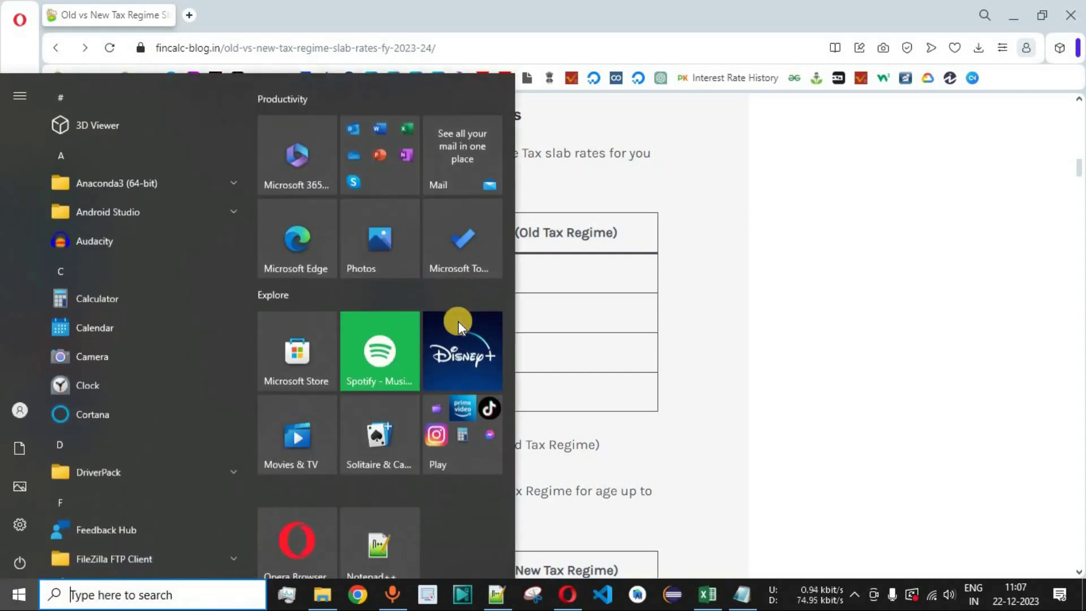
text(calcula)
click(459, 322)
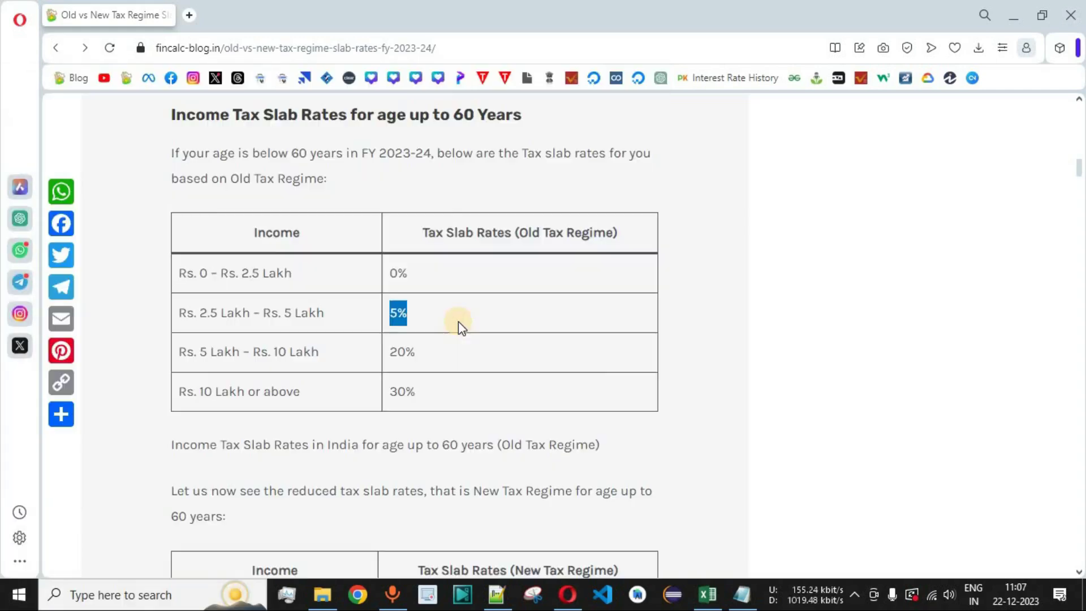
click(853, 470)
click(854, 532)
click(855, 531)
click(855, 532)
click(855, 532)
click(854, 531)
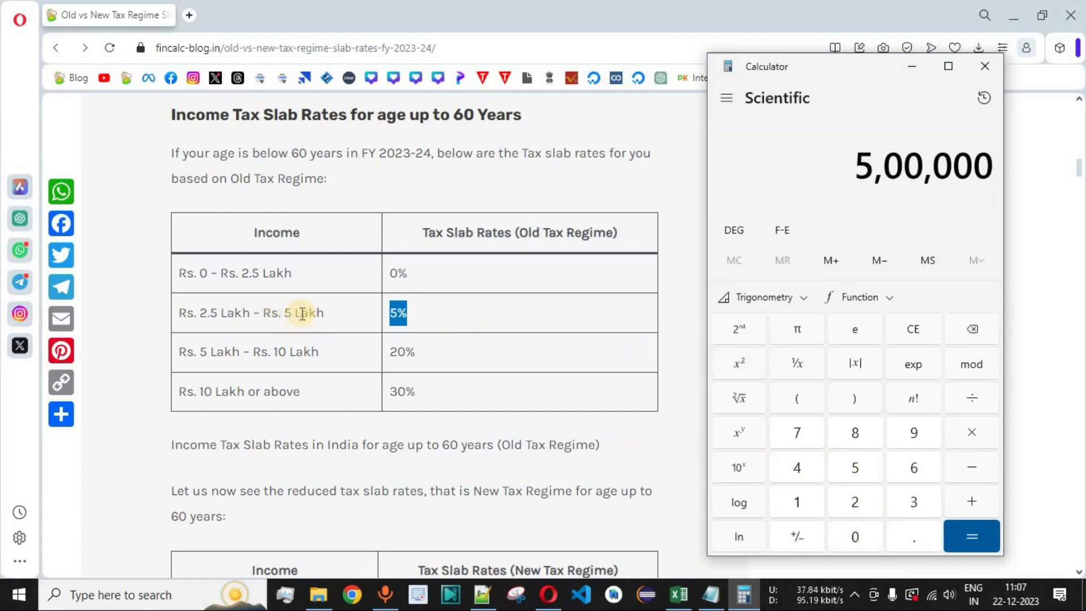
Subtract the tax-free 250000 from the taxable income in Calculator
click(962, 467)
click(840, 503)
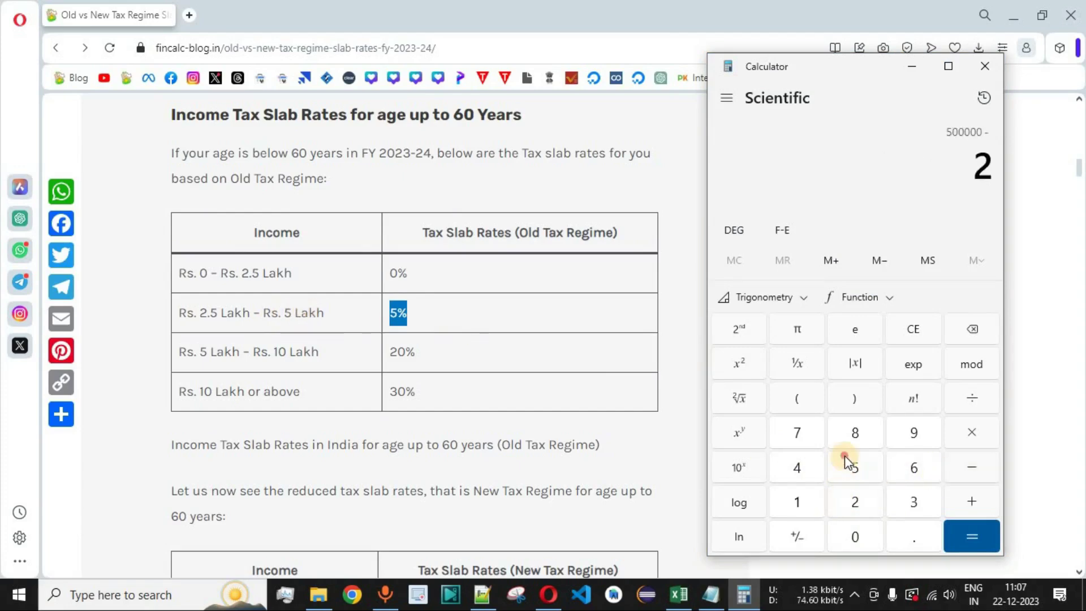
click(854, 537)
click(854, 538)
click(853, 538)
click(854, 537)
drag(857, 165, 995, 167)
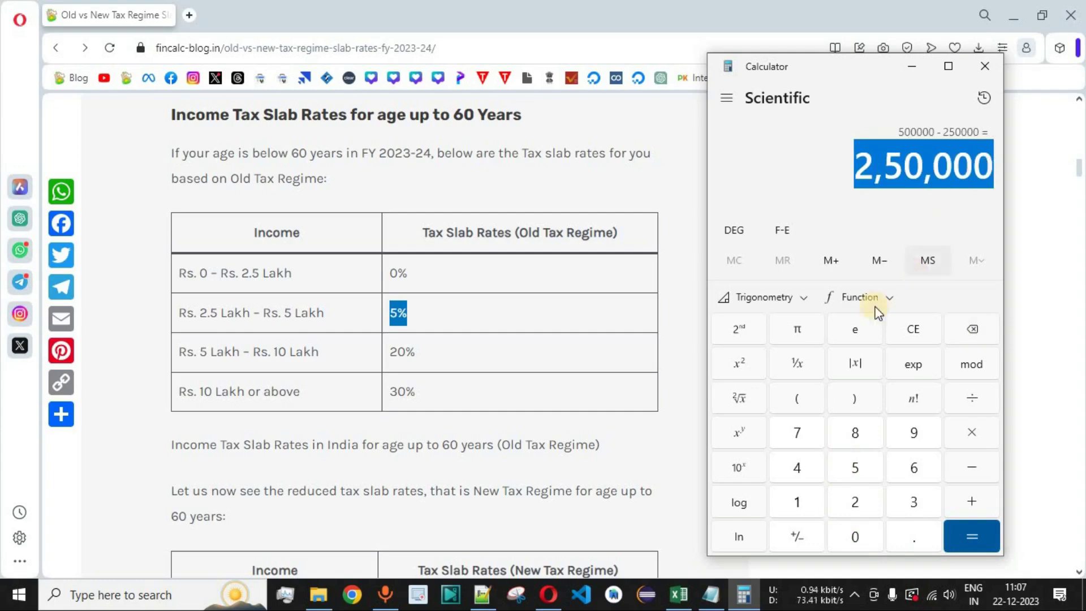
click(907, 165)
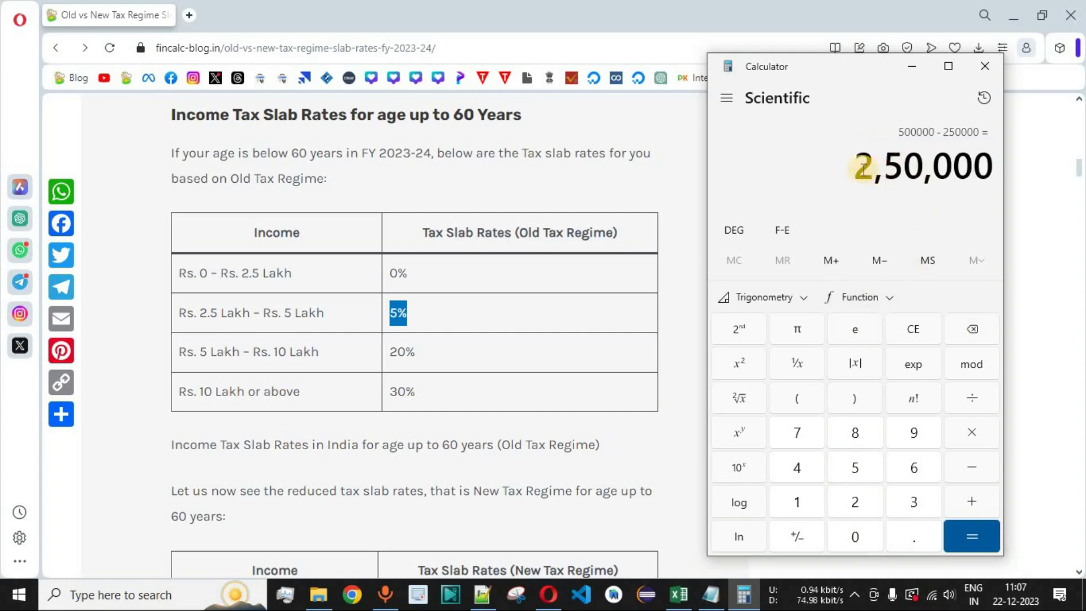
Calculate 5% of the remaining taxable amount by multiplying by 5 and dividing by 100
click(983, 433)
click(855, 468)
click(969, 396)
click(798, 501)
click(854, 535)
click(855, 535)
click(982, 535)
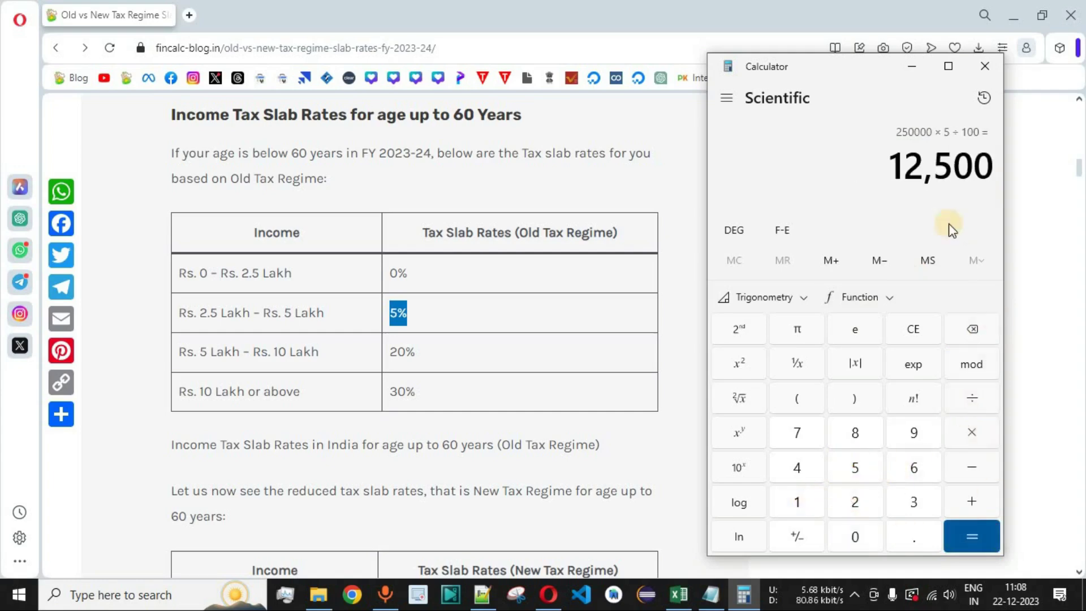
drag(893, 167, 988, 168)
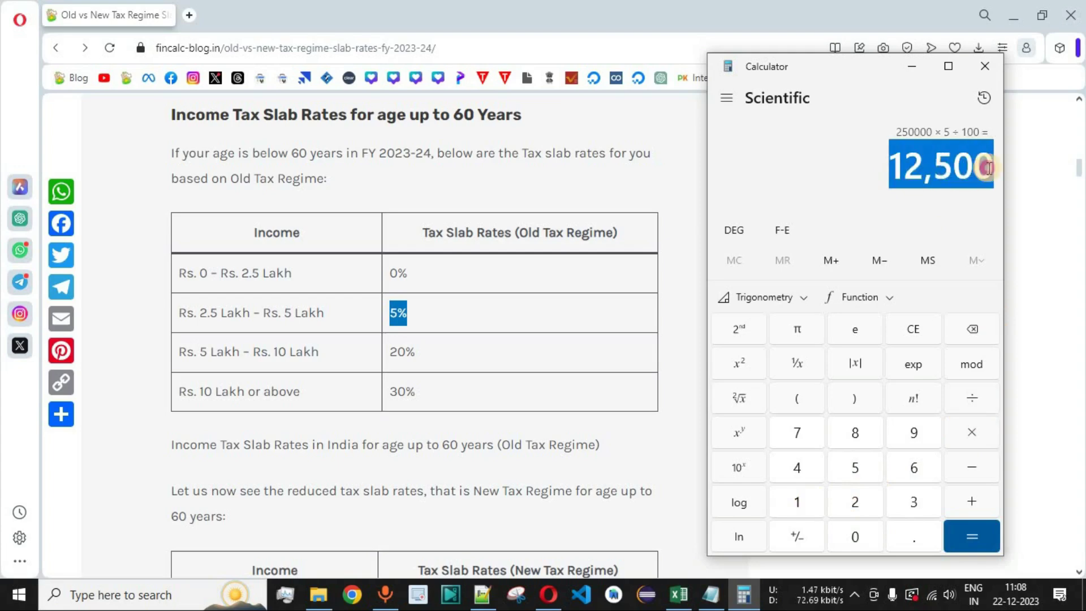
Switch to Excel and enter 12500 for Slab 5% in the Old Tax Regime column
click(679, 595)
click(102, 281)
click(263, 279)
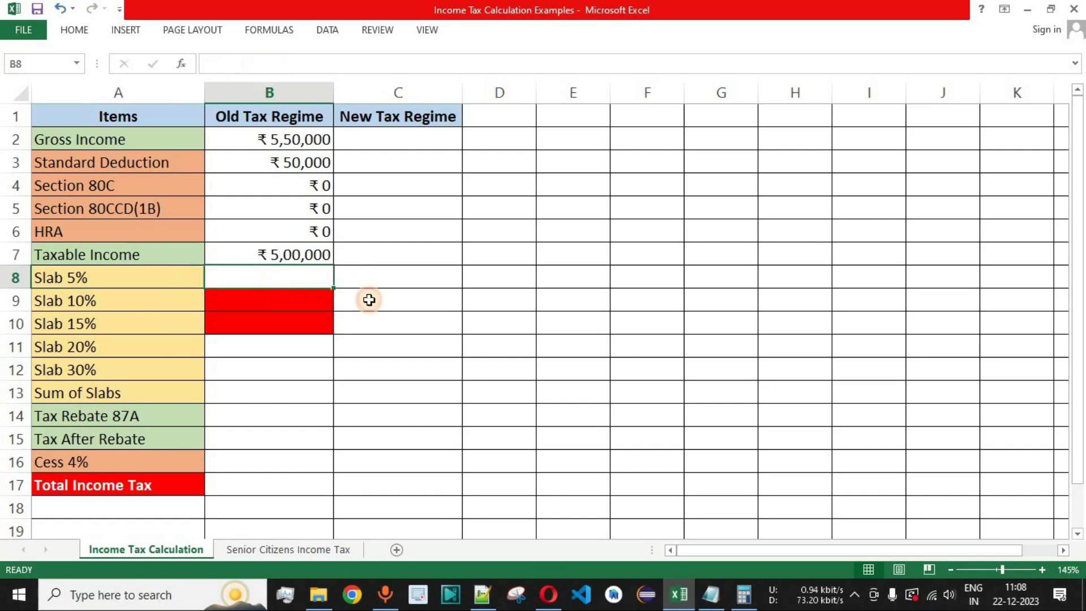
text(12500)
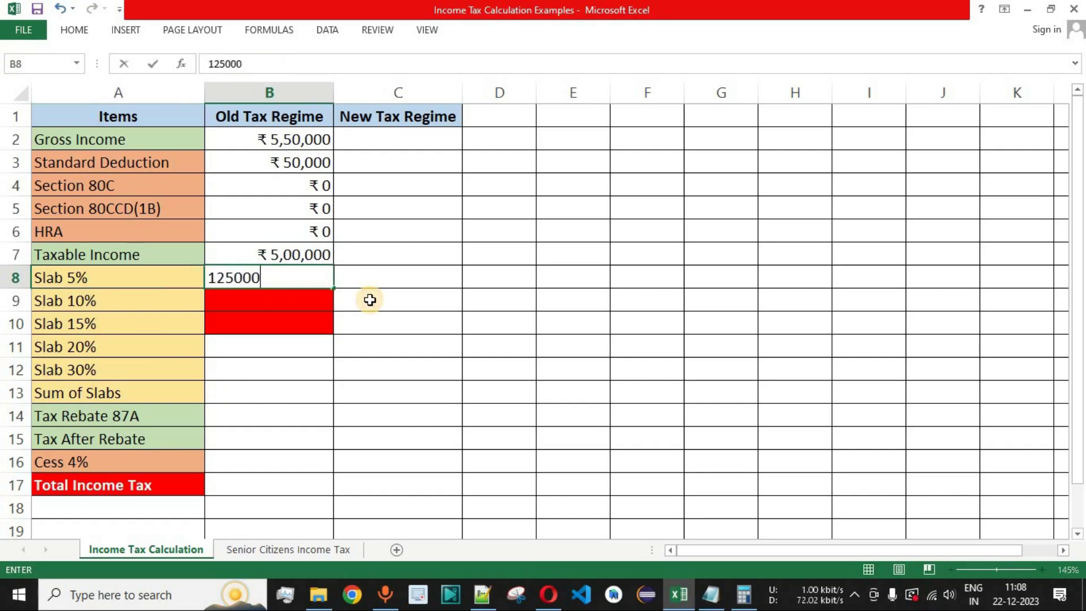
key(Return)
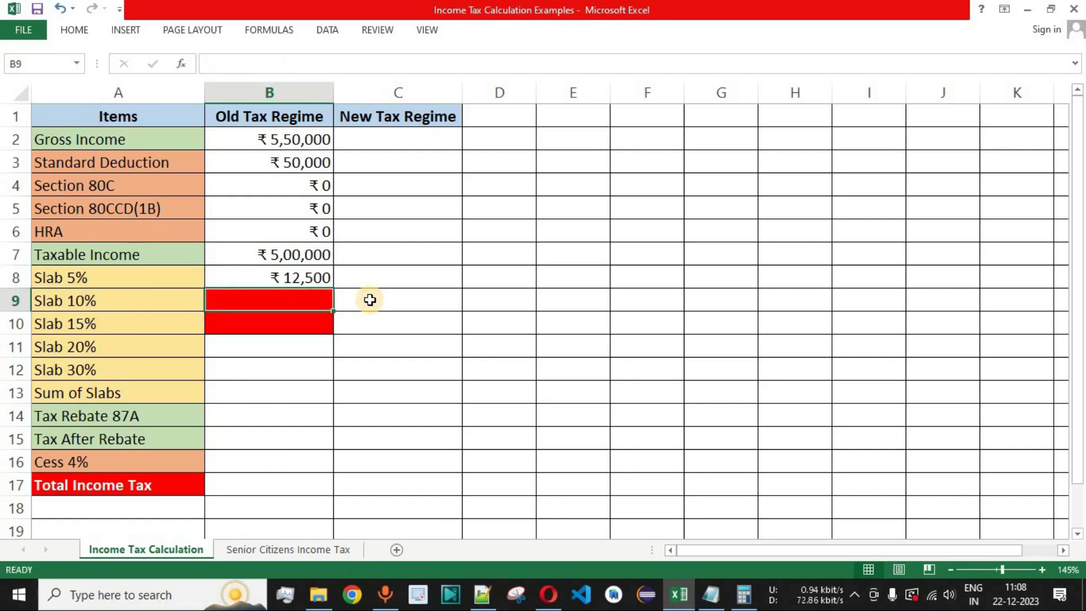
Check the income ranges above Rs. 5 Lakh in Opera, and enter 0 for Slab 20% and Slab 30% in Excel's Old Tax Regime column
drag(245, 347, 245, 369)
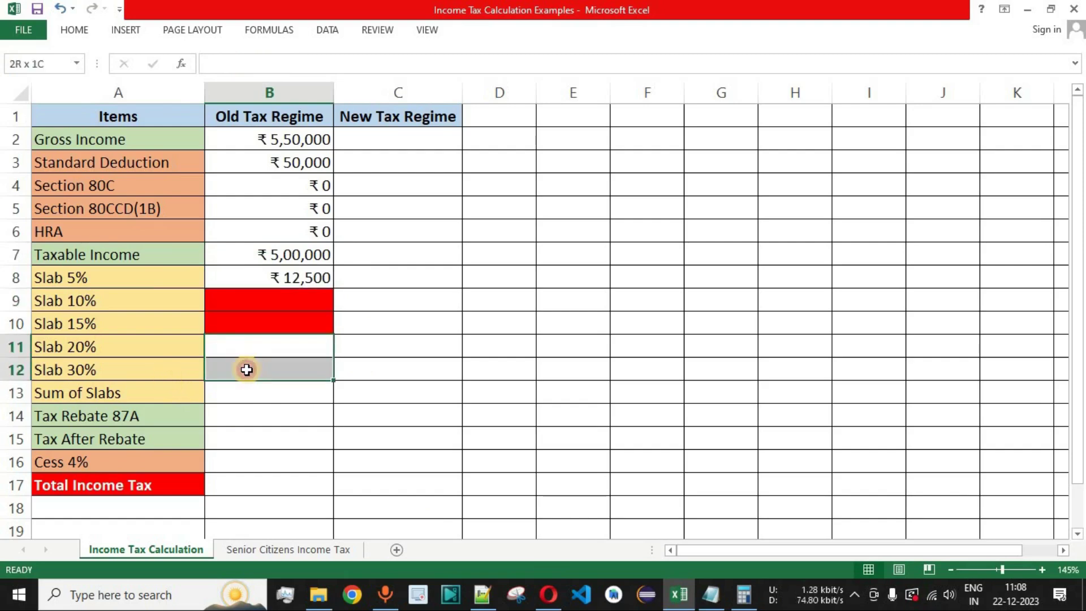
click(548, 594)
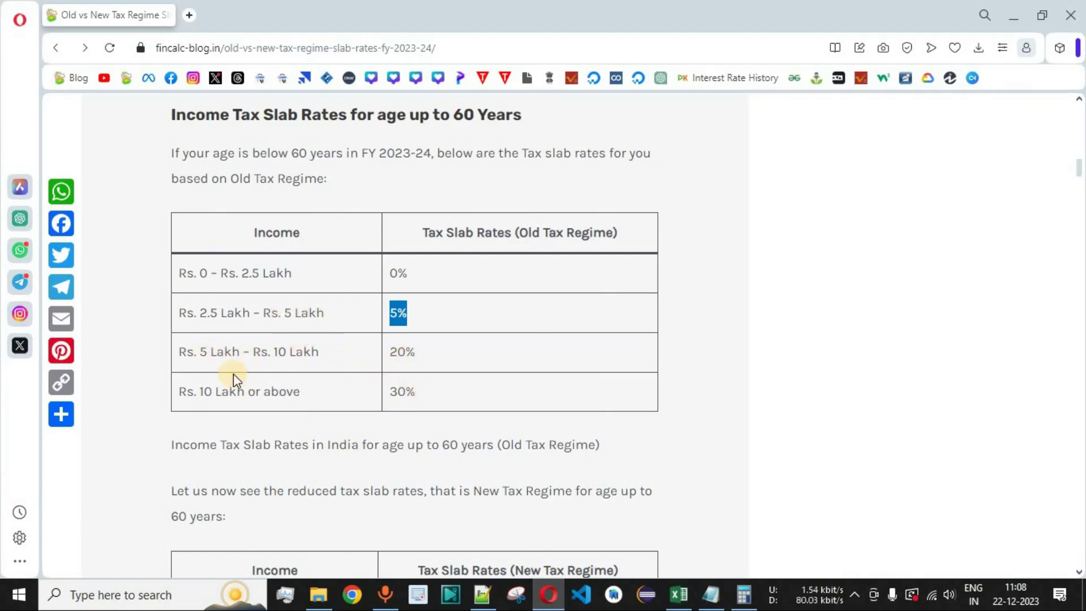
drag(203, 351, 318, 352)
drag(196, 391, 310, 393)
click(311, 392)
key(alt+Tab)
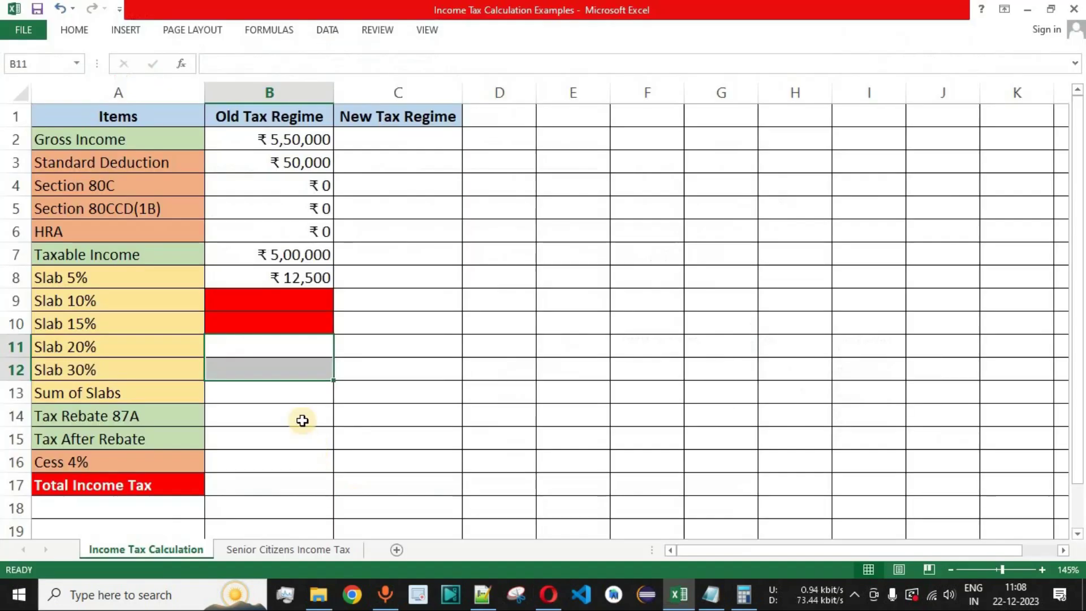
click(268, 349)
text(0)
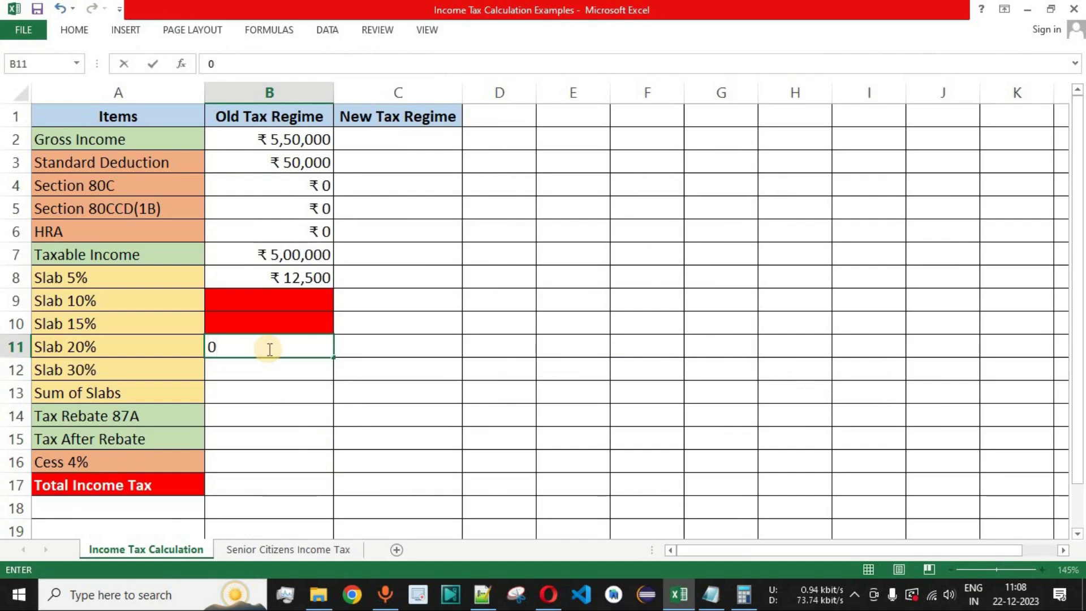
key(Return)
text(0)
key(Return)
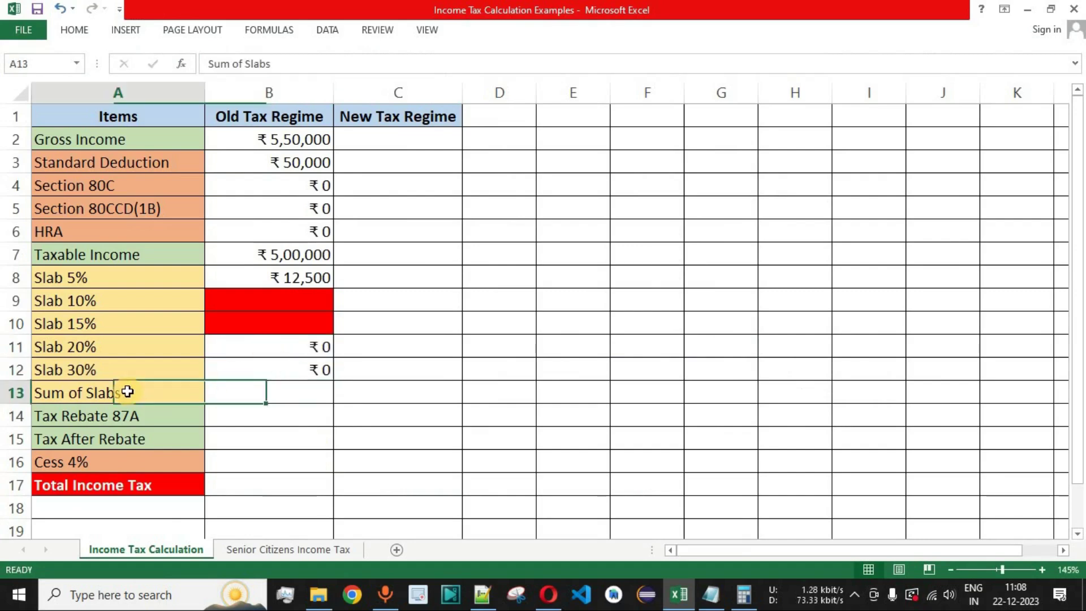
Calculate the old-regime Sum of Slabs in B13 with the formula =SUM(B8:B12)
drag(305, 277, 305, 370)
click(286, 395)
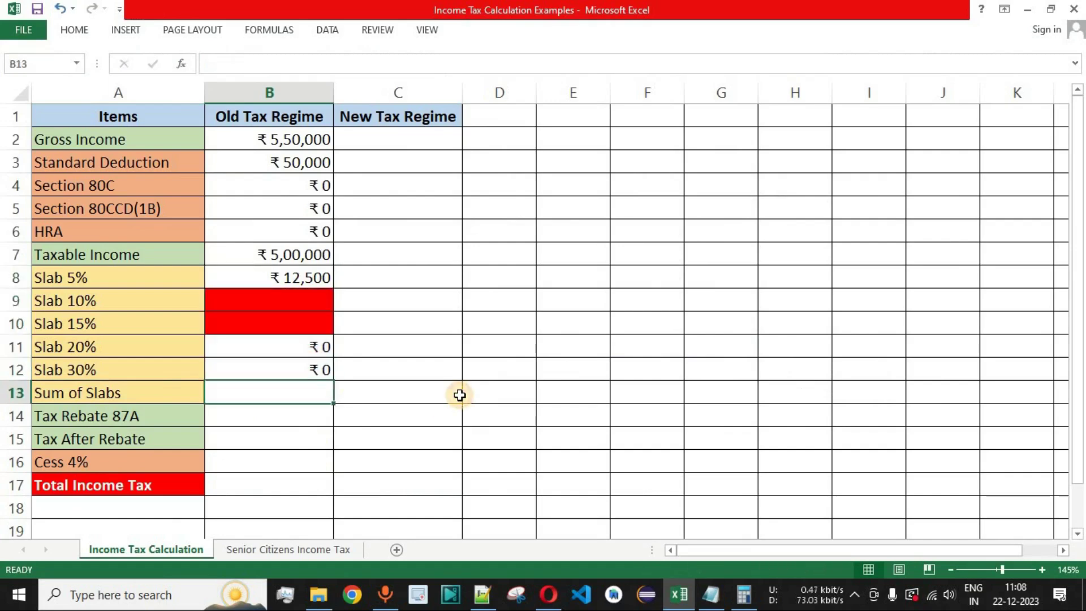
text(=sum)
key(Tab)
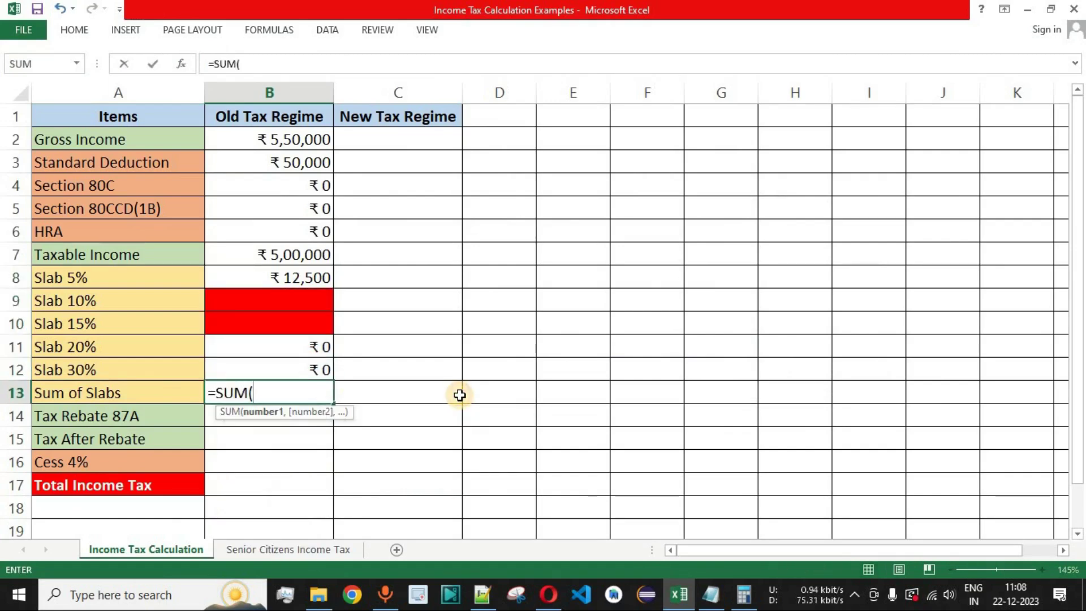
drag(296, 279, 299, 370)
key(Return)
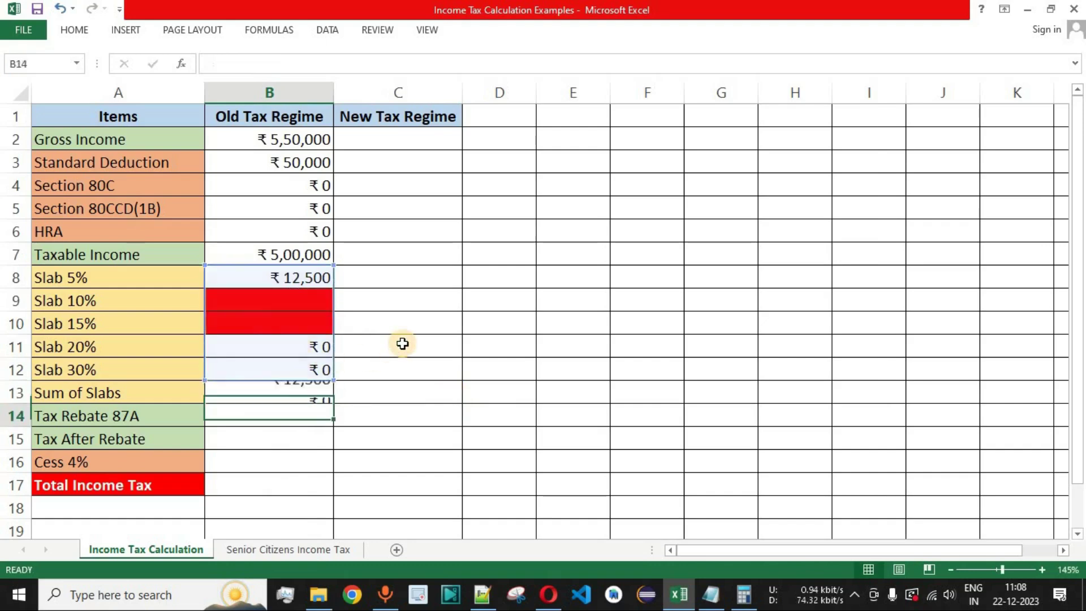
click(310, 395)
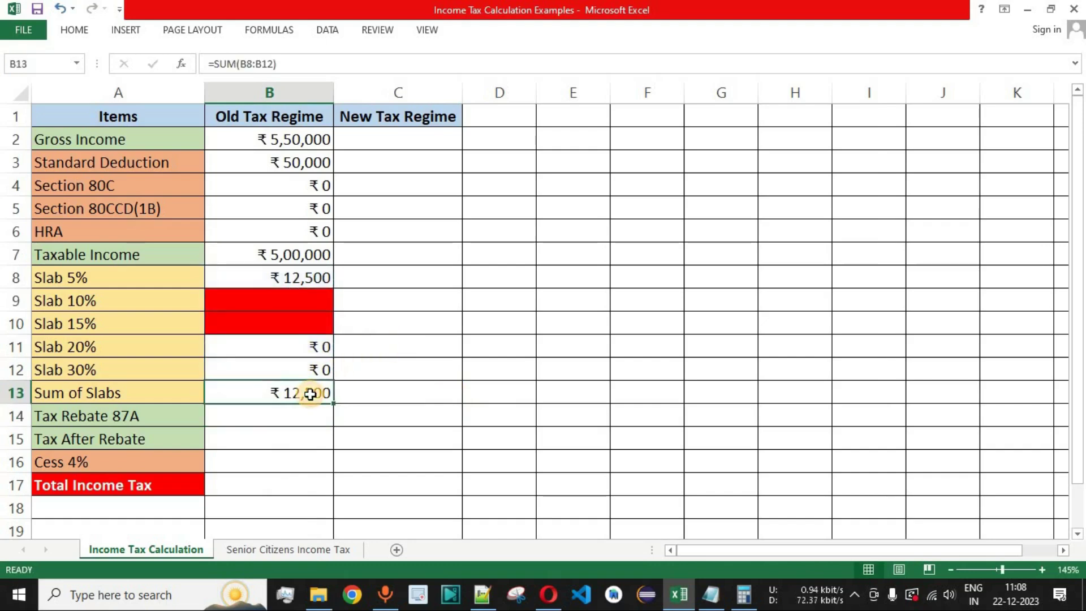
click(275, 273)
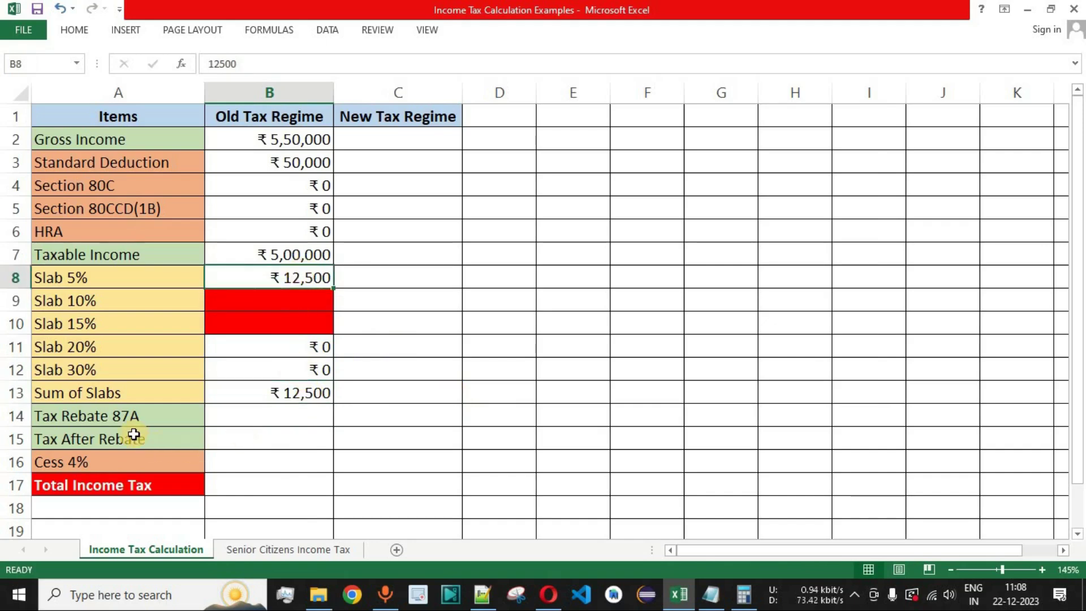
Check the old-regime 87A rebate eligibility in Notepad against the Taxable Income, and enter 12500 for Tax Rebate 87A in Excel cell B14
click(113, 417)
drag(113, 417, 275, 424)
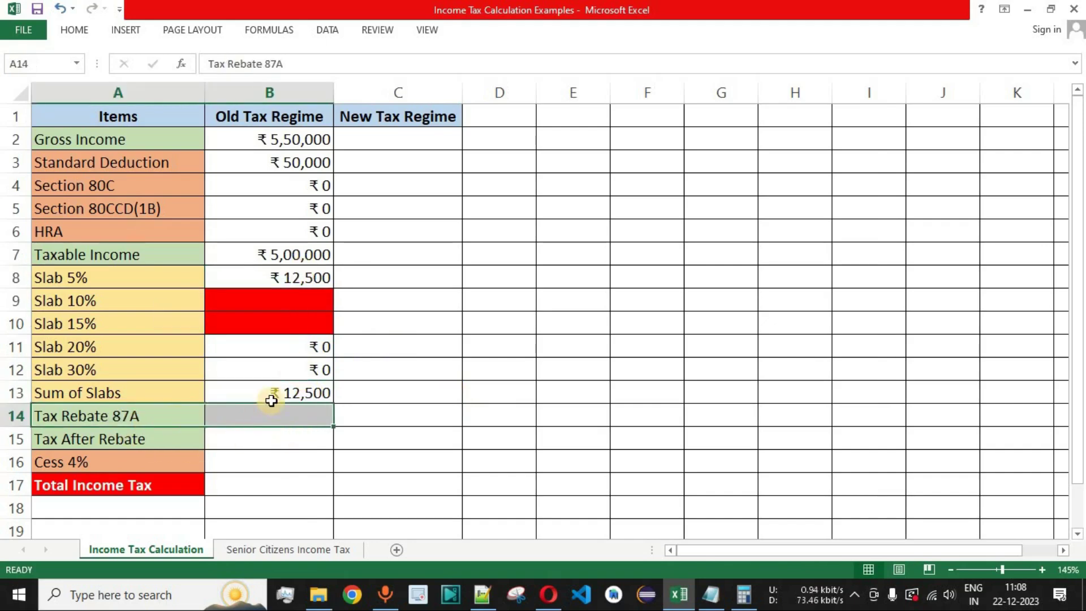
click(711, 594)
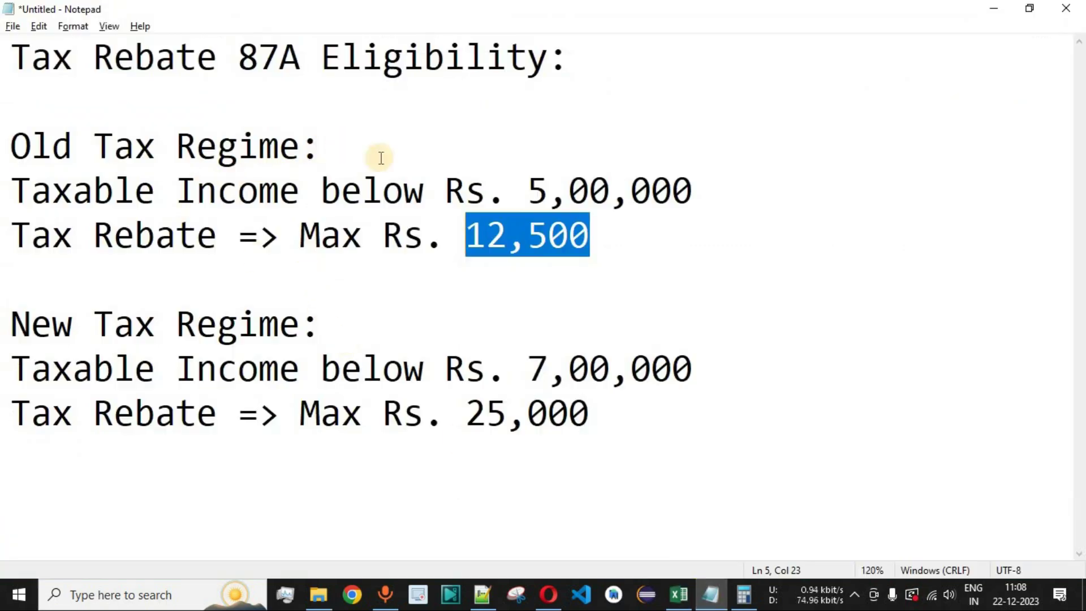
drag(723, 194, 320, 187)
drag(626, 235, 466, 233)
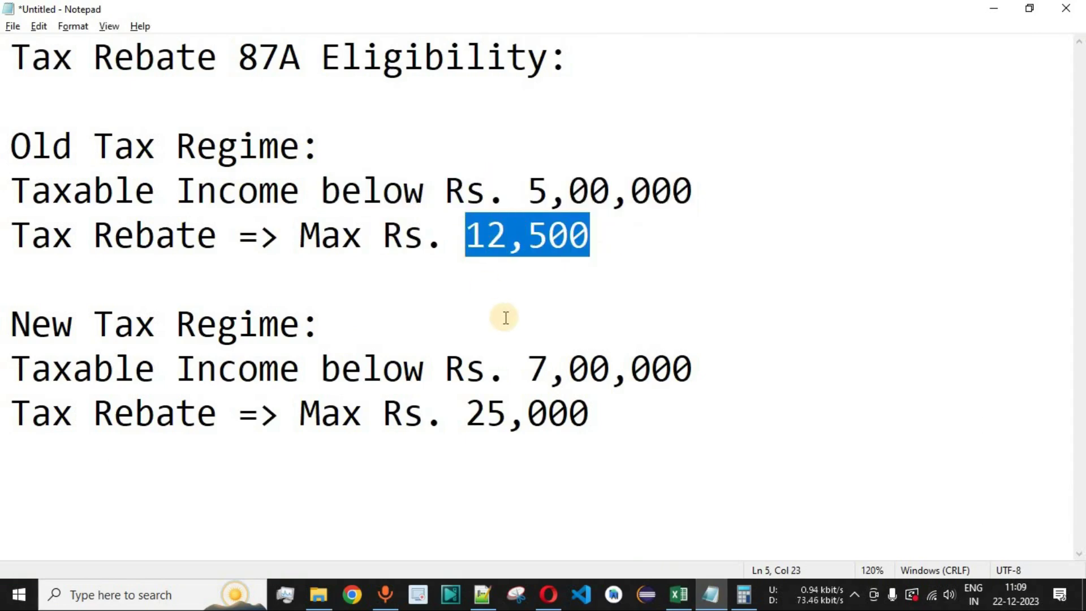
key(alt+Tab)
click(190, 262)
click(281, 257)
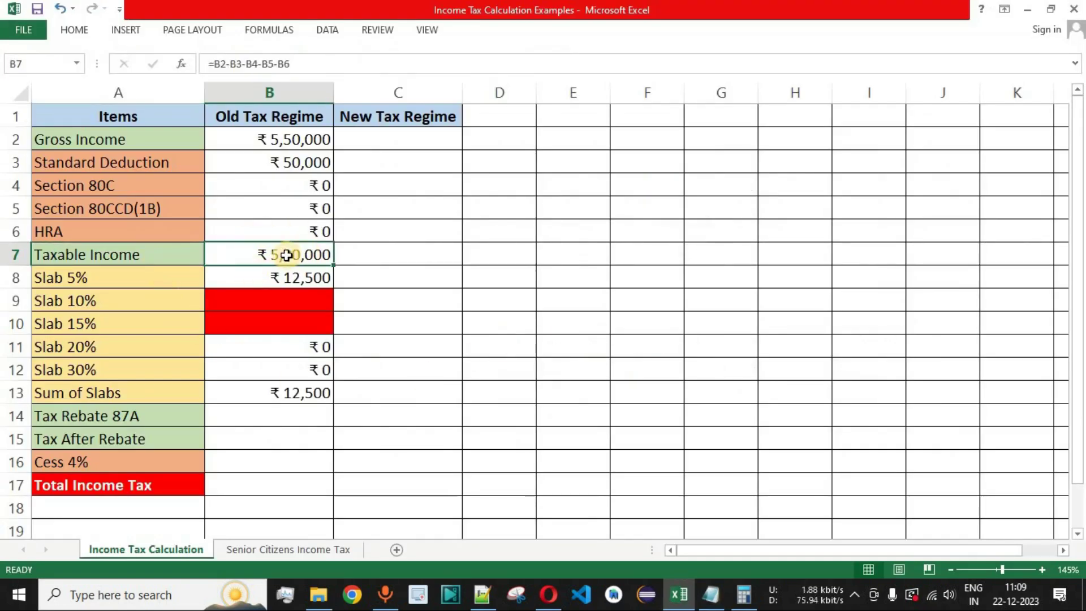
click(260, 415)
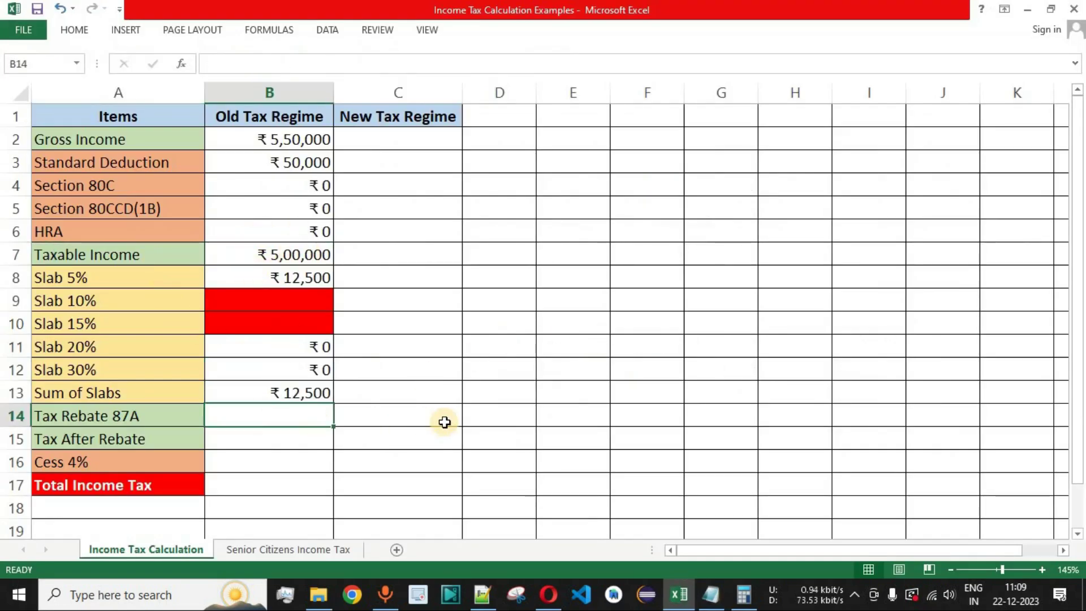
text(12500)
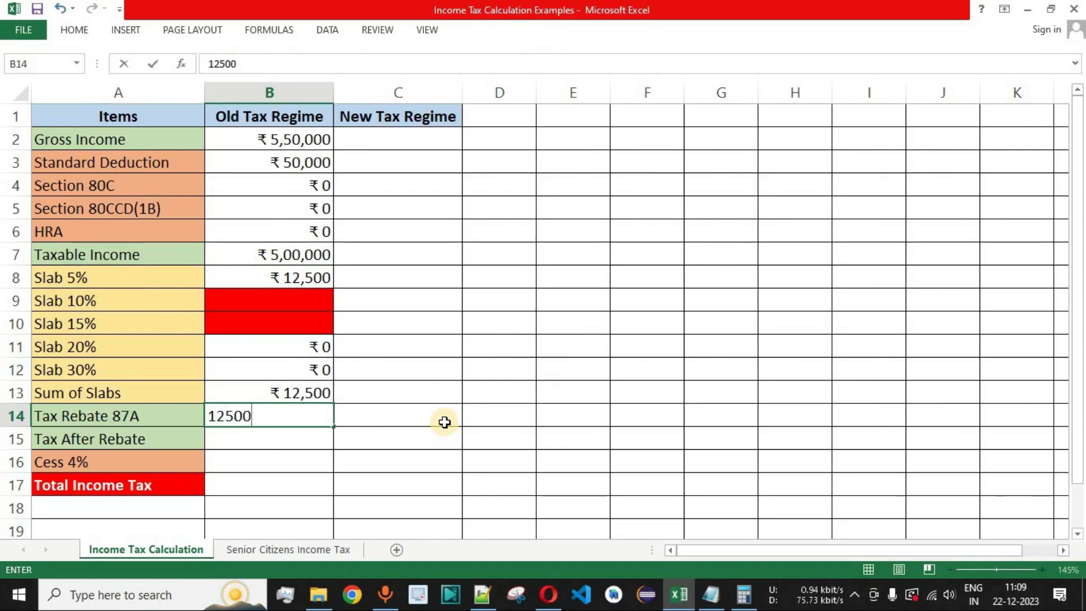
key(Return)
Compare the Sum of Slabs with Tax Rebate 87A and enter 0 for Tax After Rebate in the Old Tax Regime column
click(304, 393)
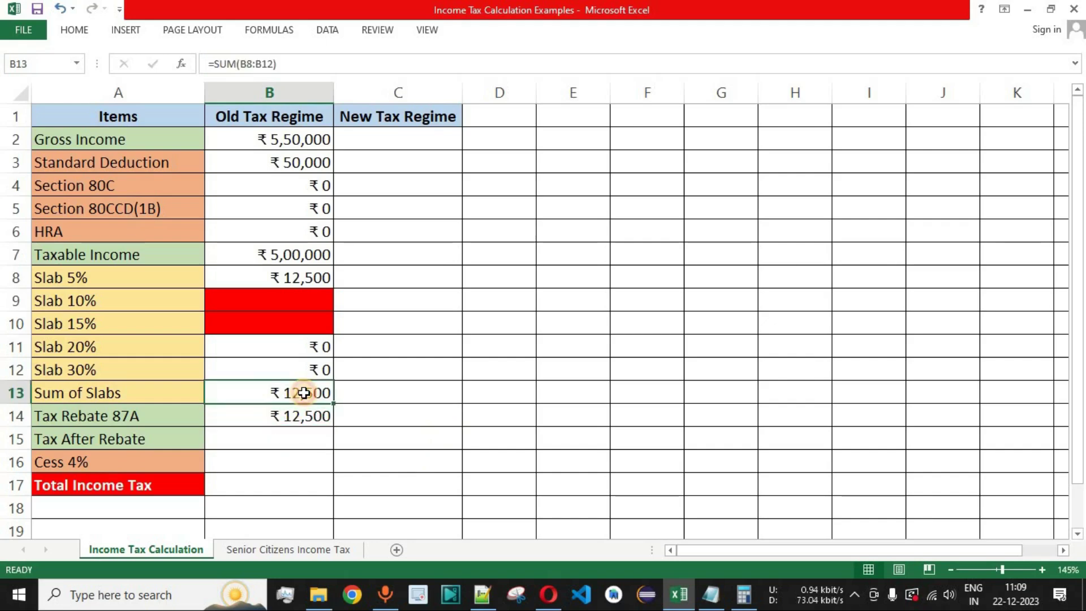
key(Down)
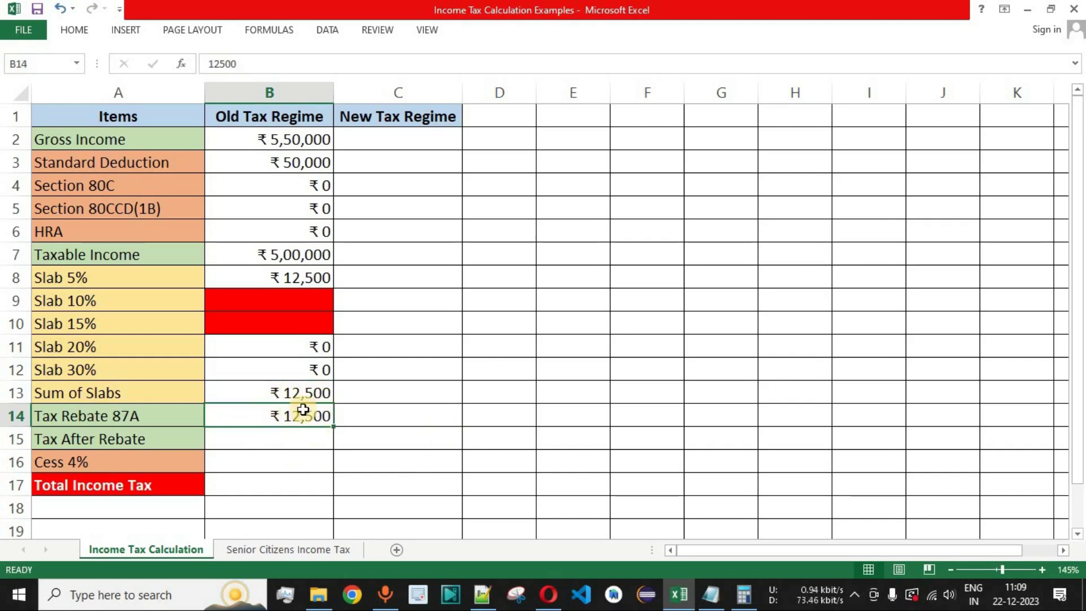
click(94, 436)
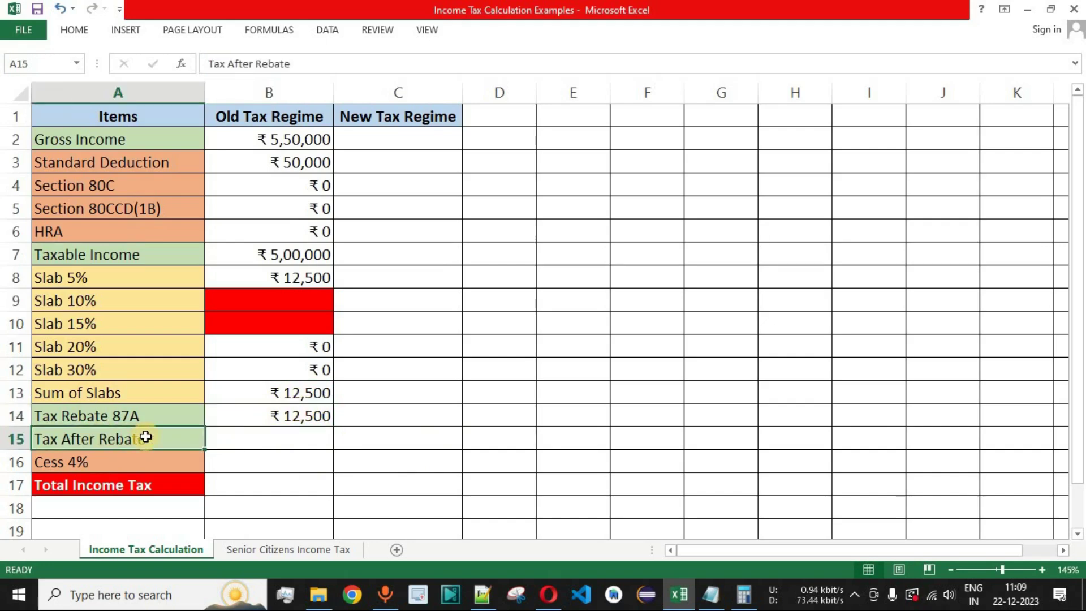
click(297, 430)
text(0)
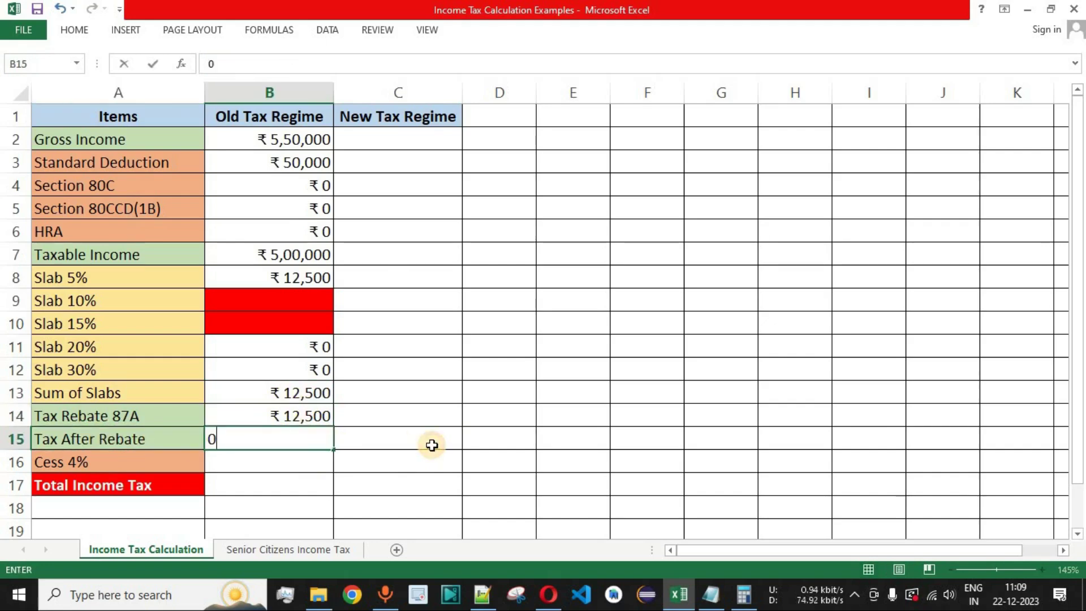
click(315, 392)
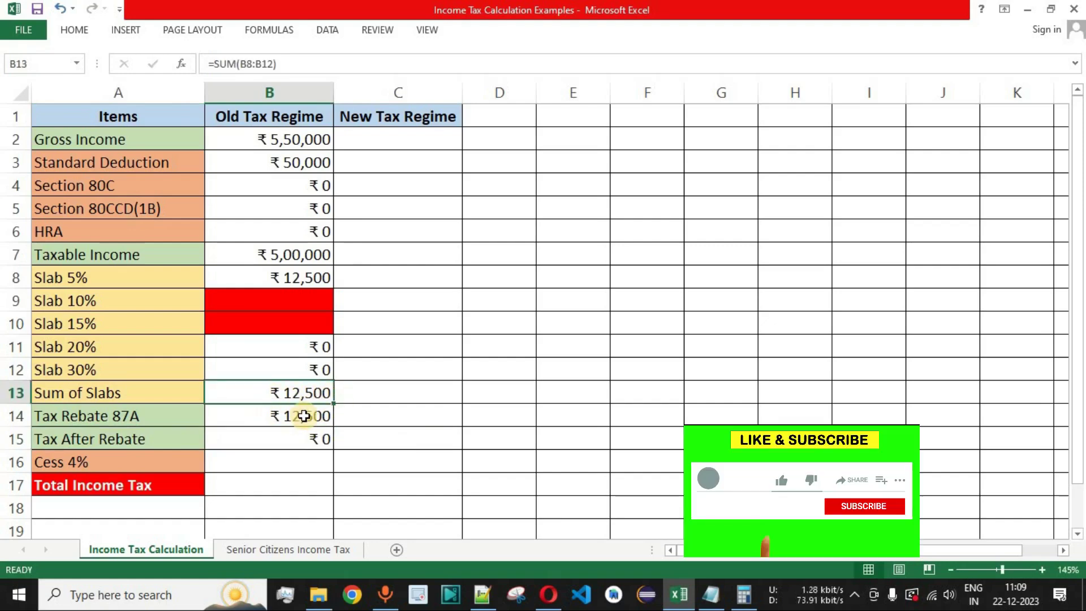
Check Tax After Rebate and enter 0 for Cess 4% and Total Income Tax in the Old Tax Regime column
click(315, 439)
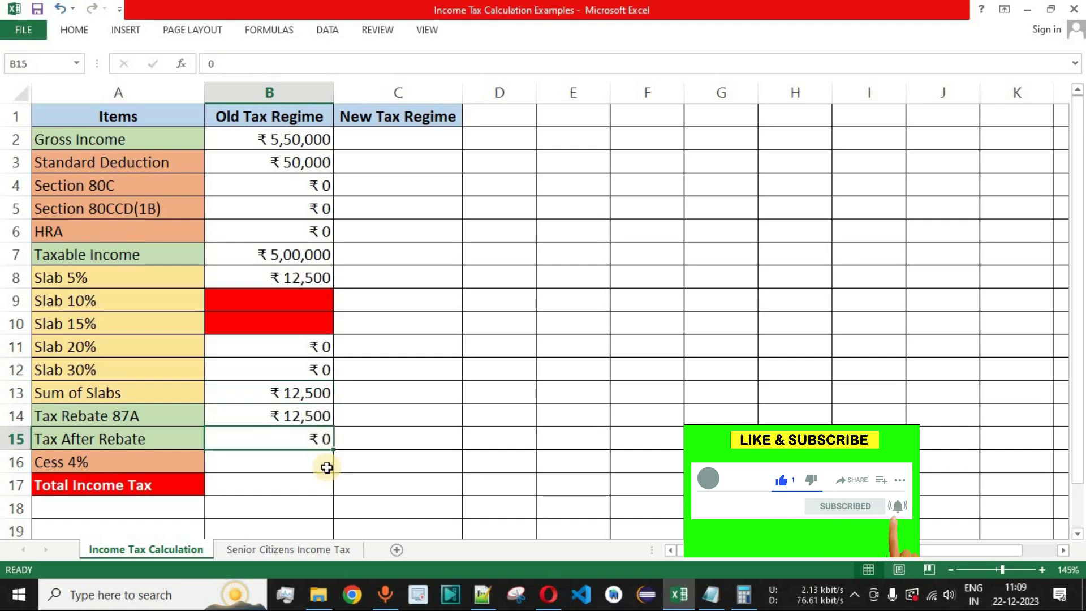
click(311, 461)
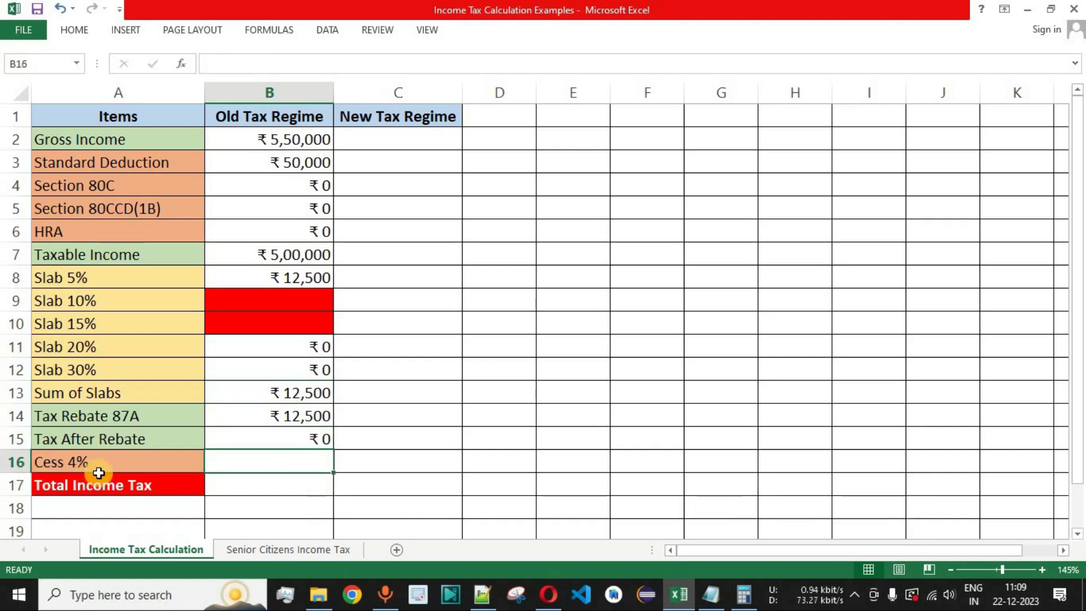
click(14, 439)
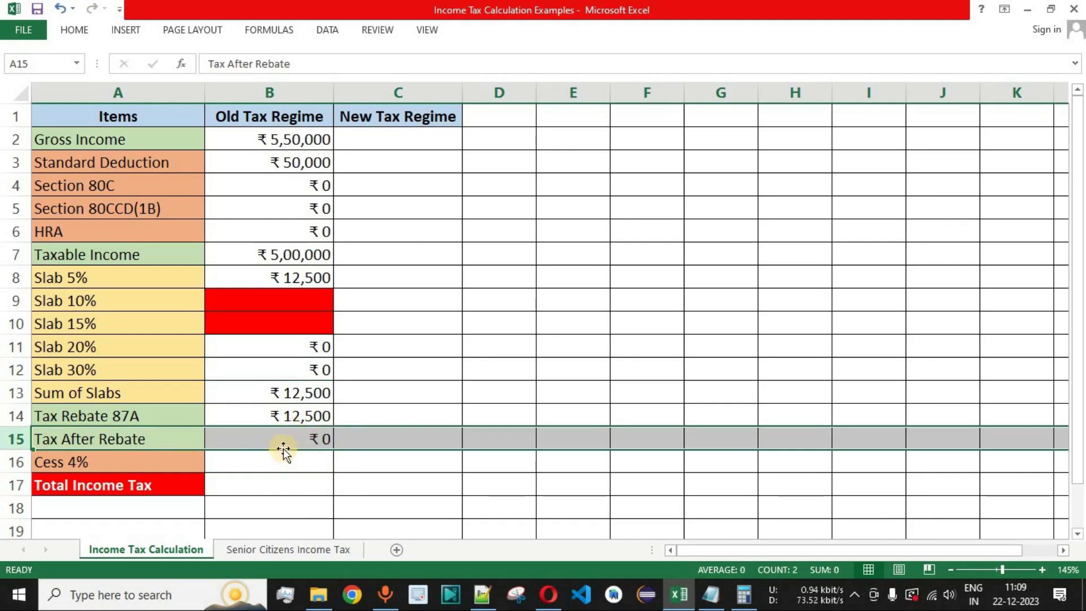
click(328, 457)
text(0)
key(Return)
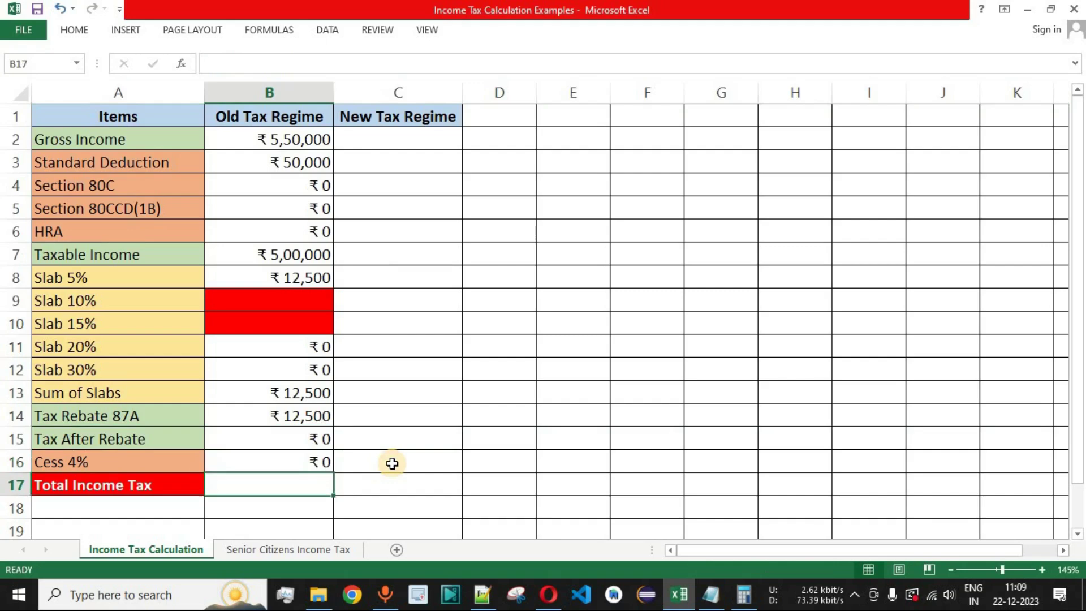
text(0)
key(Return)
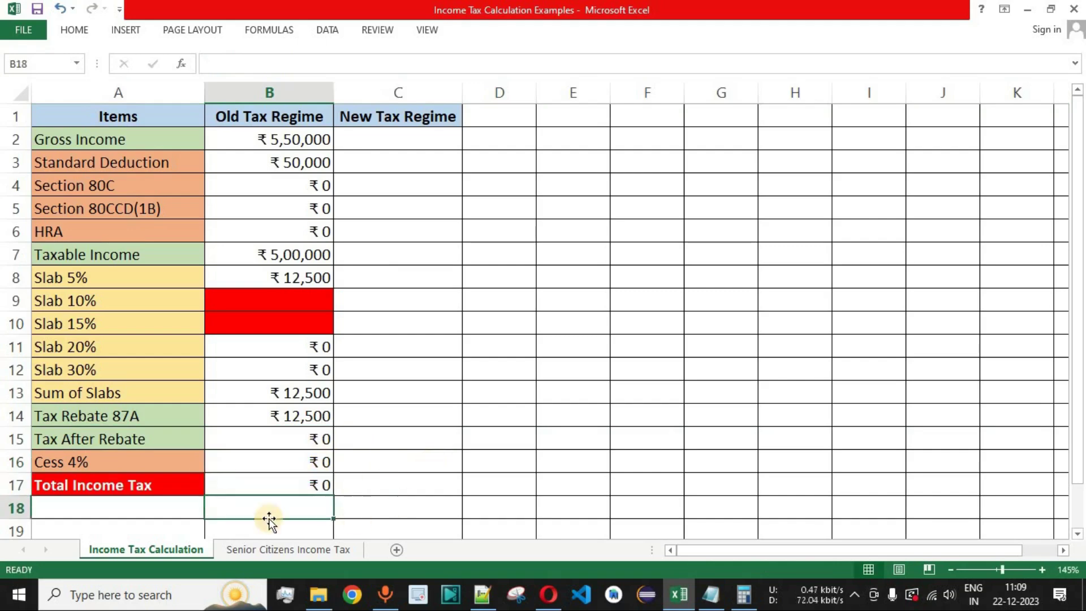
Review Total Income Tax and Taxable Income, and set the old-regime Gross Income in B2 to 500000
click(17, 485)
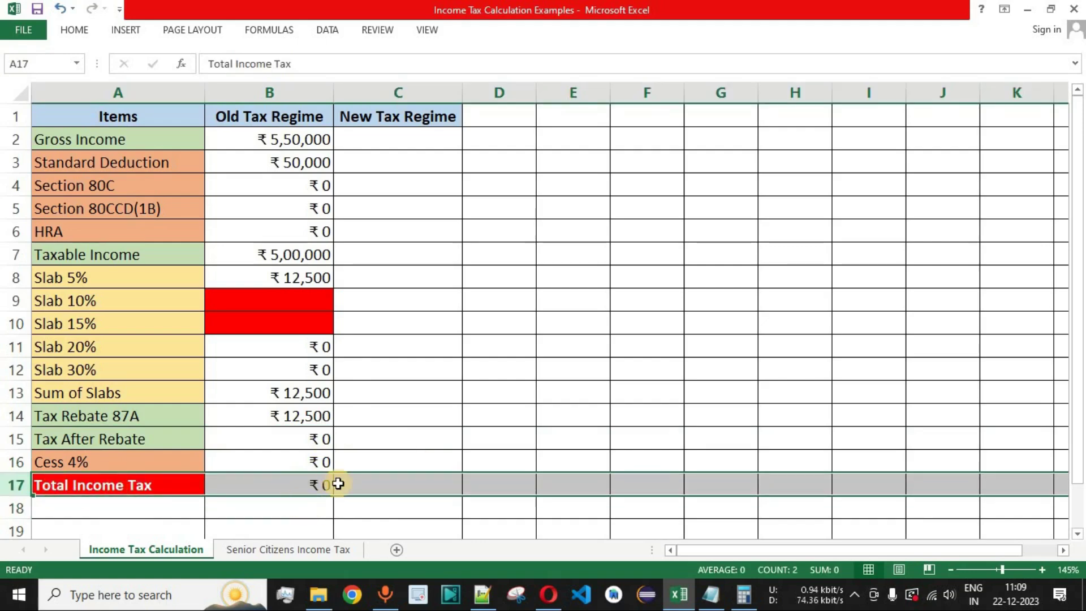
click(14, 254)
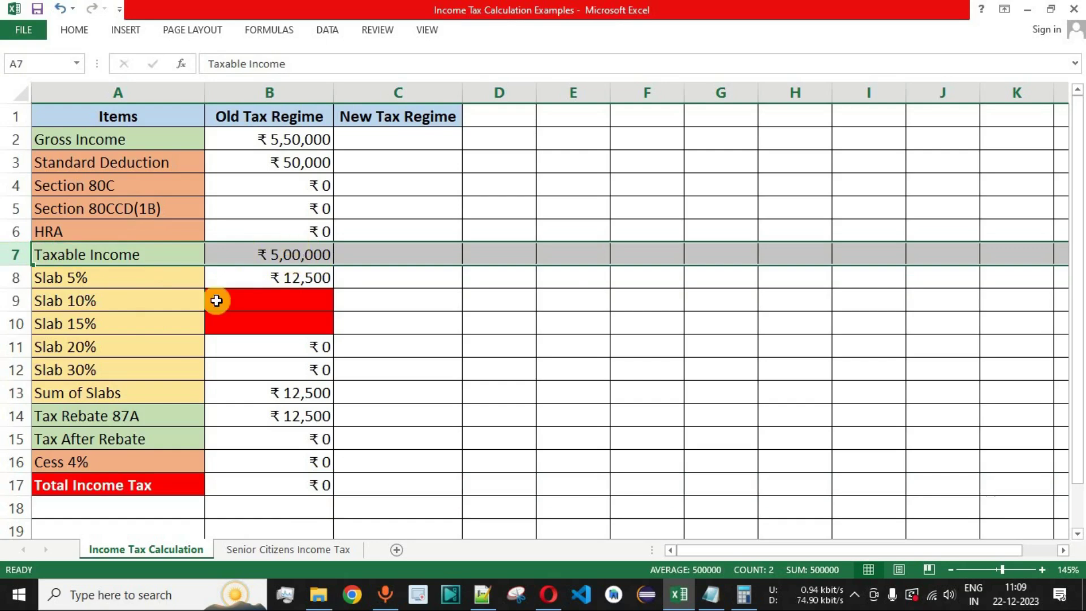
drag(285, 116, 286, 486)
click(293, 146)
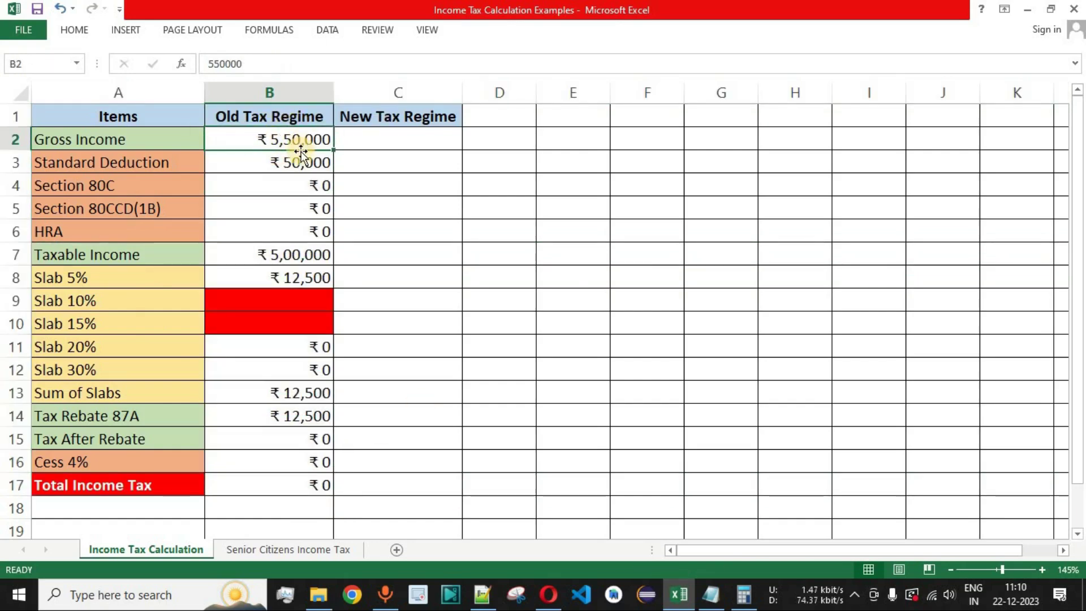
text(500000)
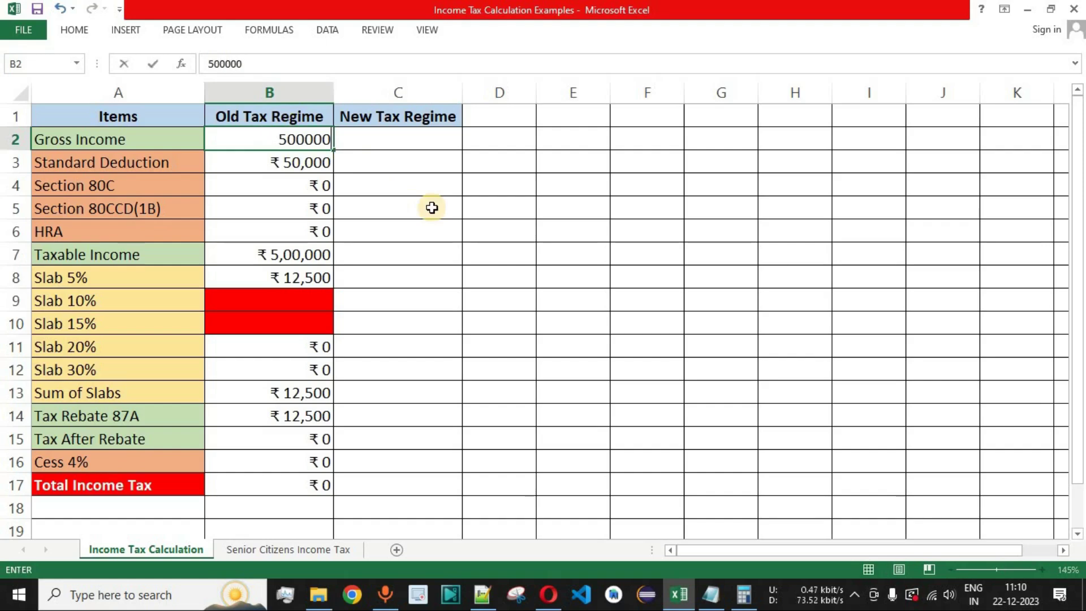
key(Return)
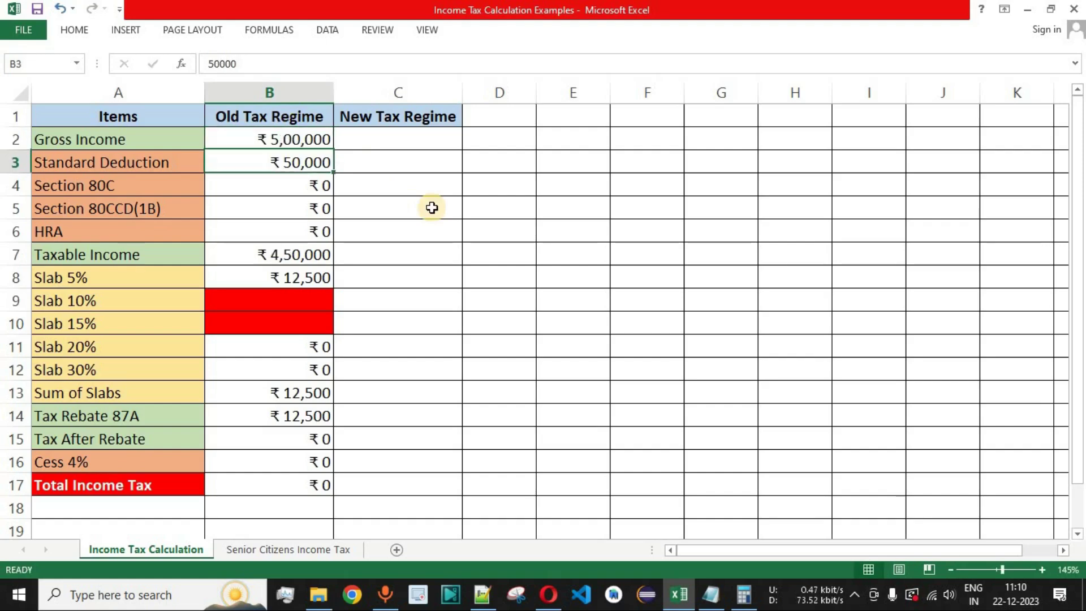
Check the old-regime Taxable Income and Slab 5% cells, and subtract 250000 from 450000 in Calculator
click(14, 253)
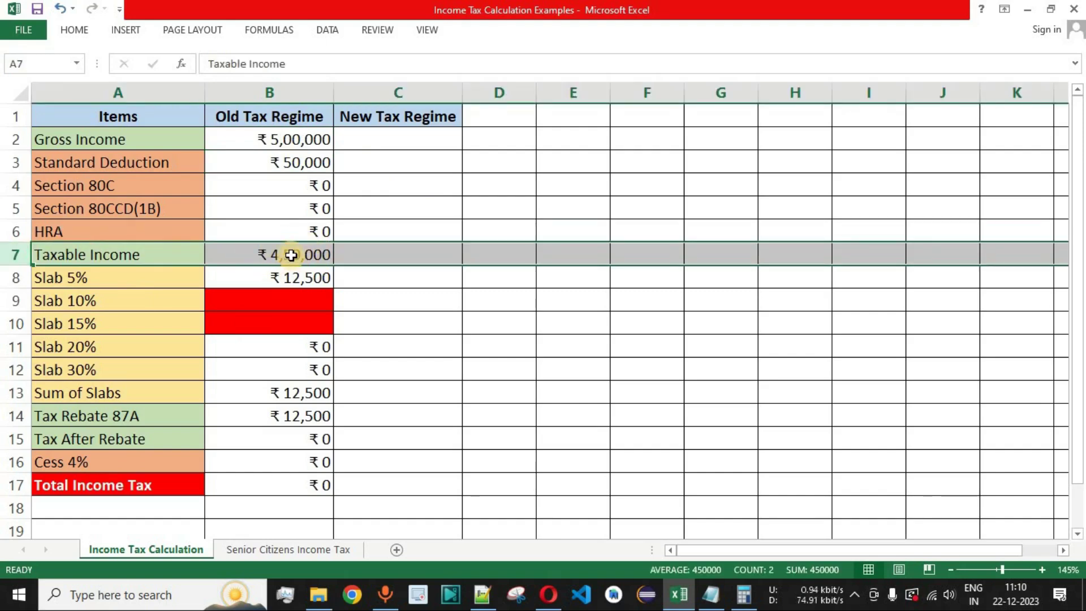
click(315, 252)
click(84, 278)
click(286, 279)
click(743, 595)
click(900, 332)
click(798, 467)
click(855, 468)
click(855, 536)
click(856, 536)
click(856, 536)
click(856, 536)
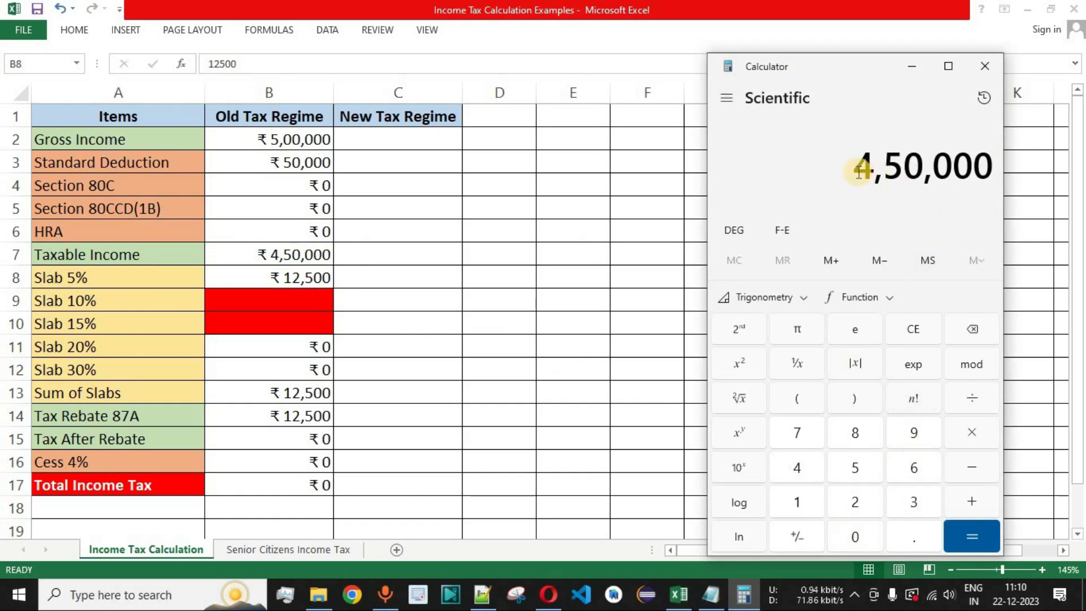
click(854, 502)
click(854, 468)
click(857, 535)
click(858, 535)
click(858, 535)
click(858, 536)
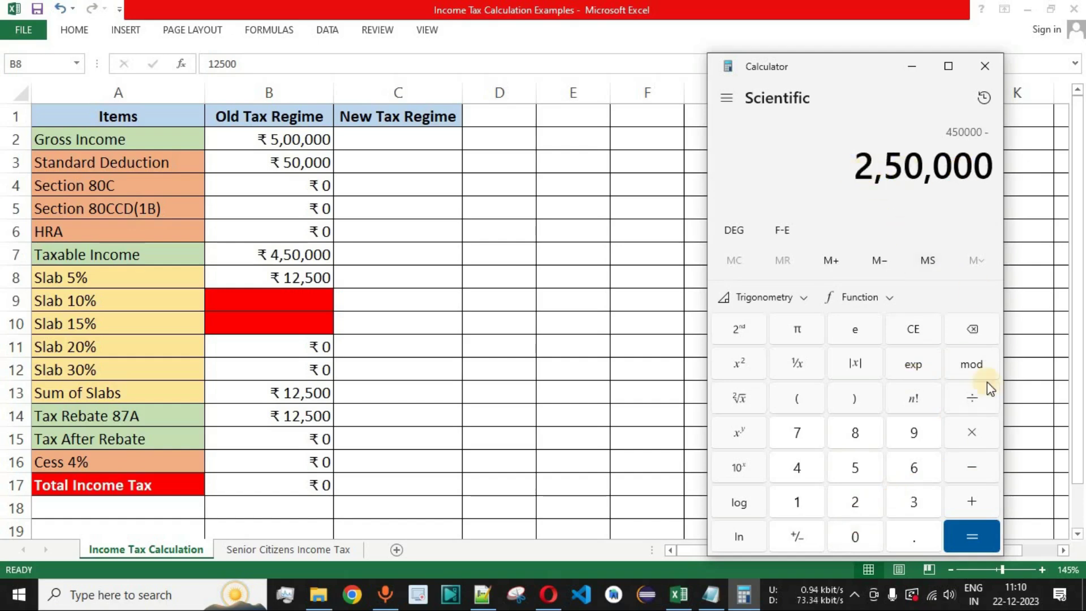
click(973, 535)
drag(854, 170, 994, 168)
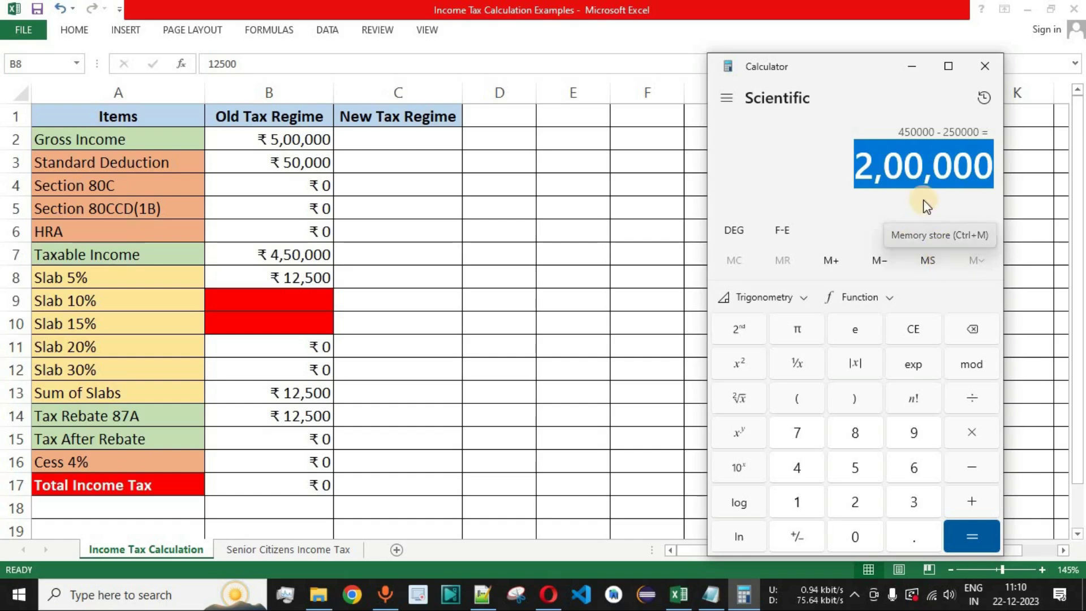
Multiply the Calculator difference by 5, divide by 100, and enter 10,000 for Slab 5% in Excel cell B8
click(917, 167)
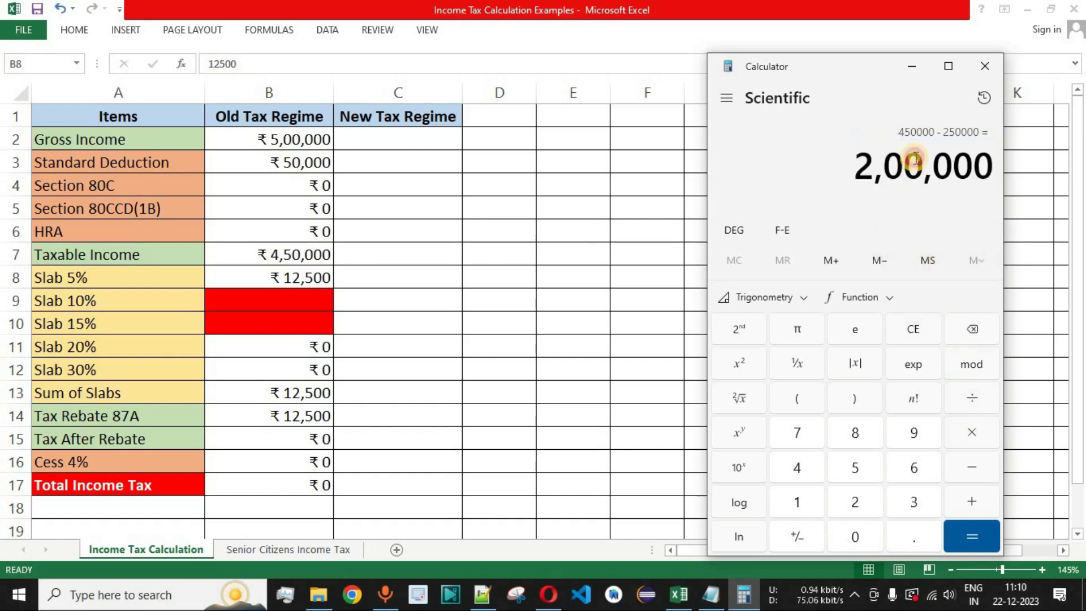
click(971, 433)
click(855, 469)
click(971, 398)
click(821, 491)
click(851, 532)
click(862, 536)
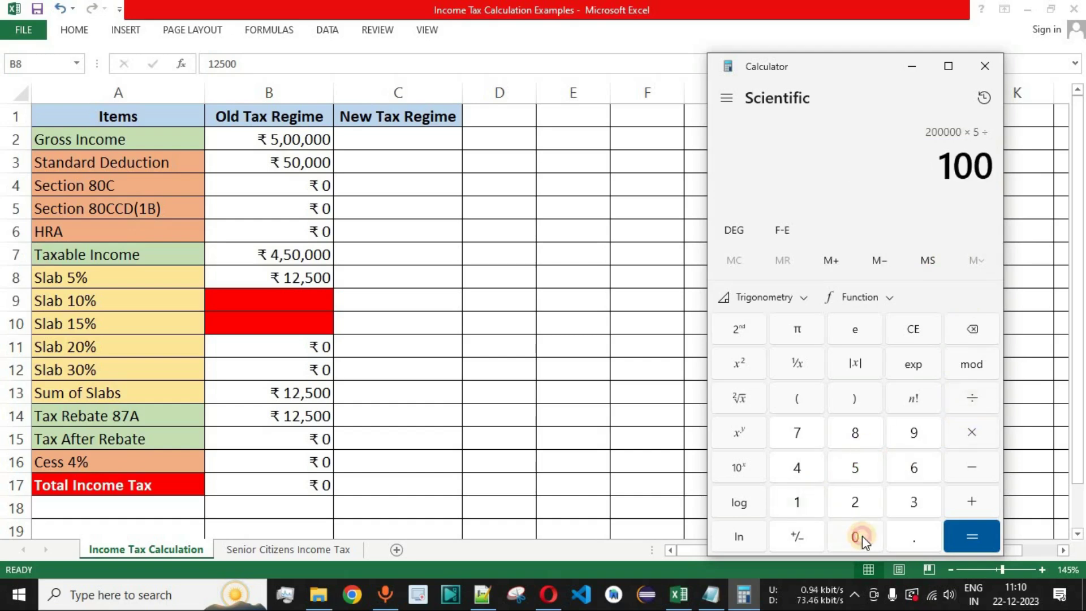
click(966, 535)
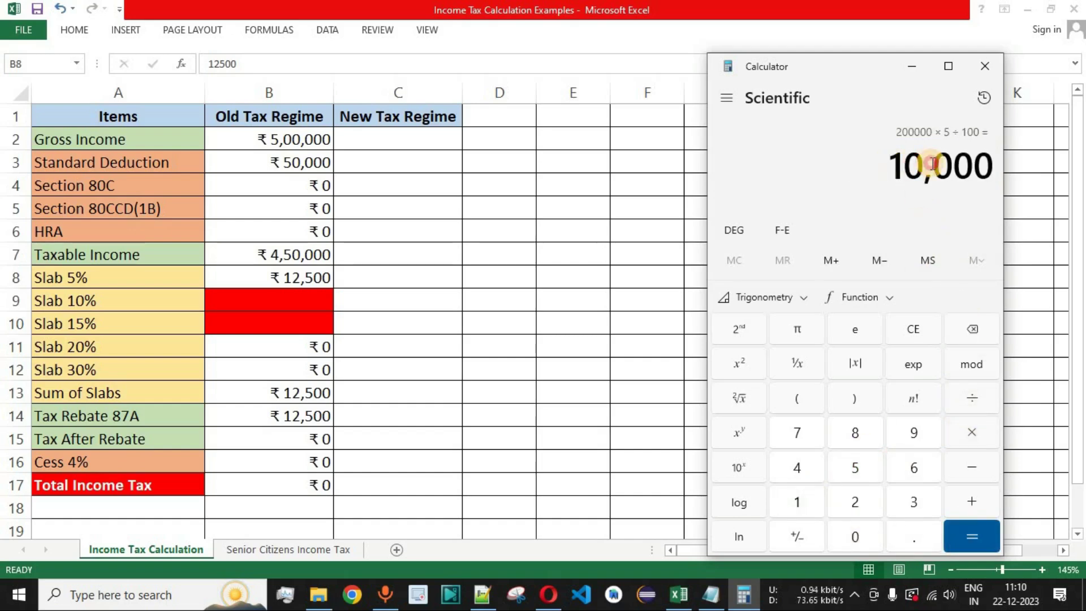
drag(893, 166, 995, 167)
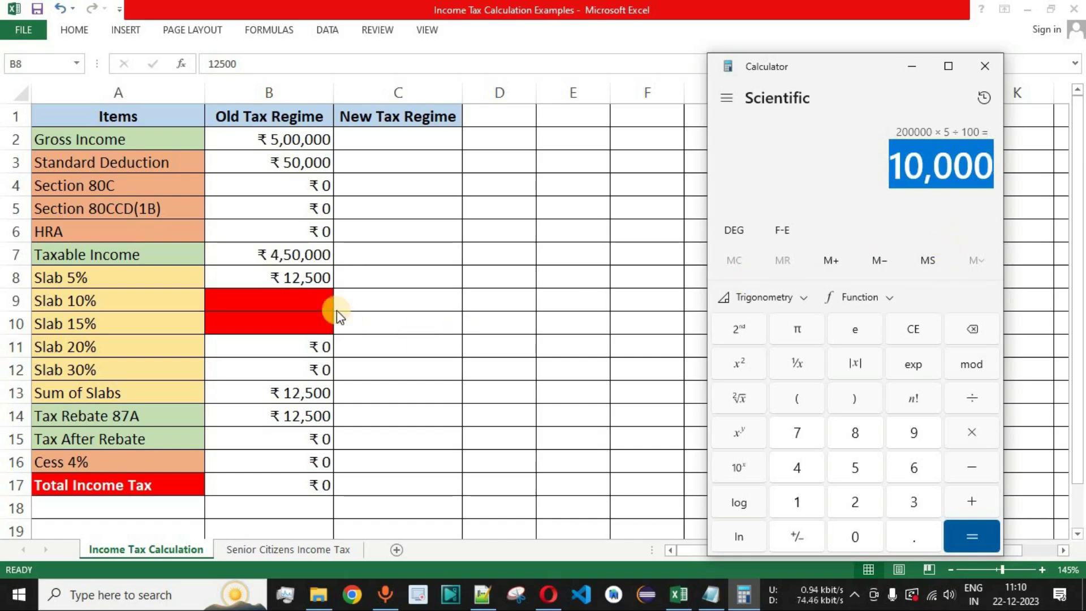
click(304, 278)
text(10,000)
key(Return)
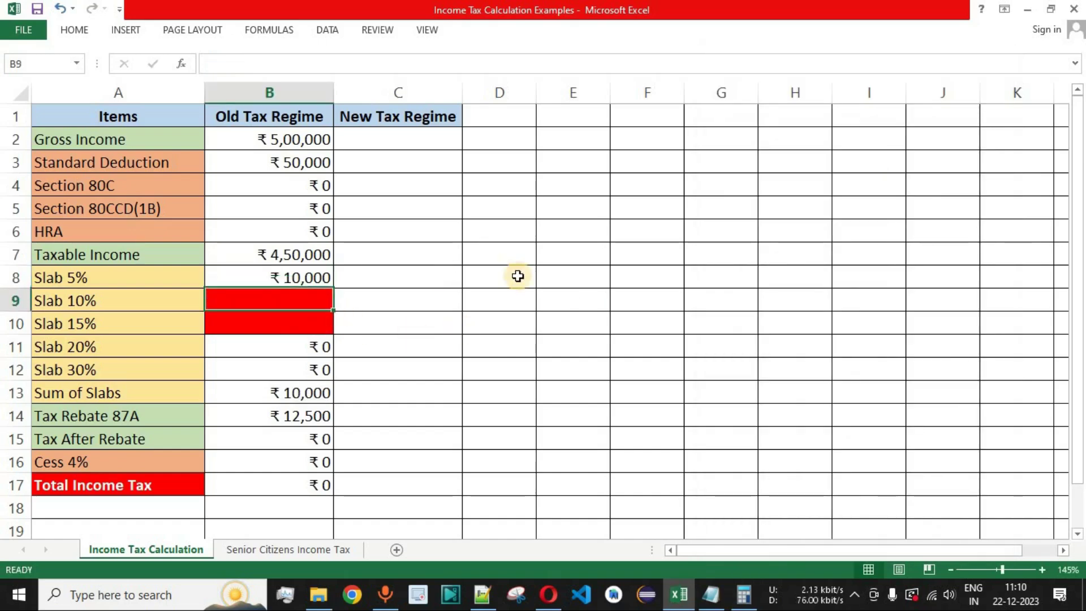
Compare the old-regime Sum of Slabs and Taxable Income with the rebate, and set Tax Rebate 87A in B14 to 10000
click(12, 393)
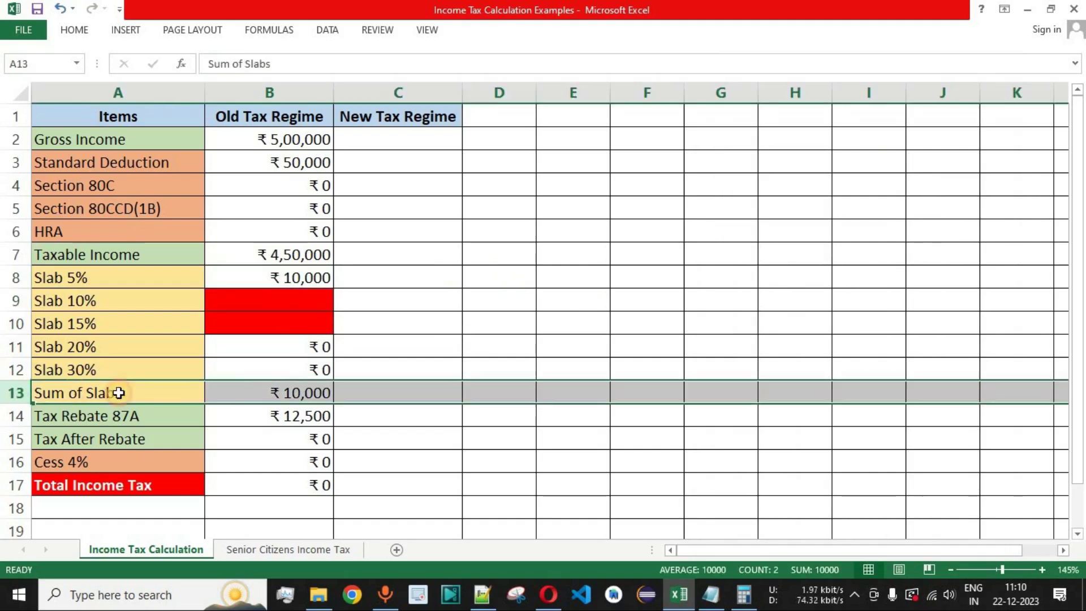
click(305, 393)
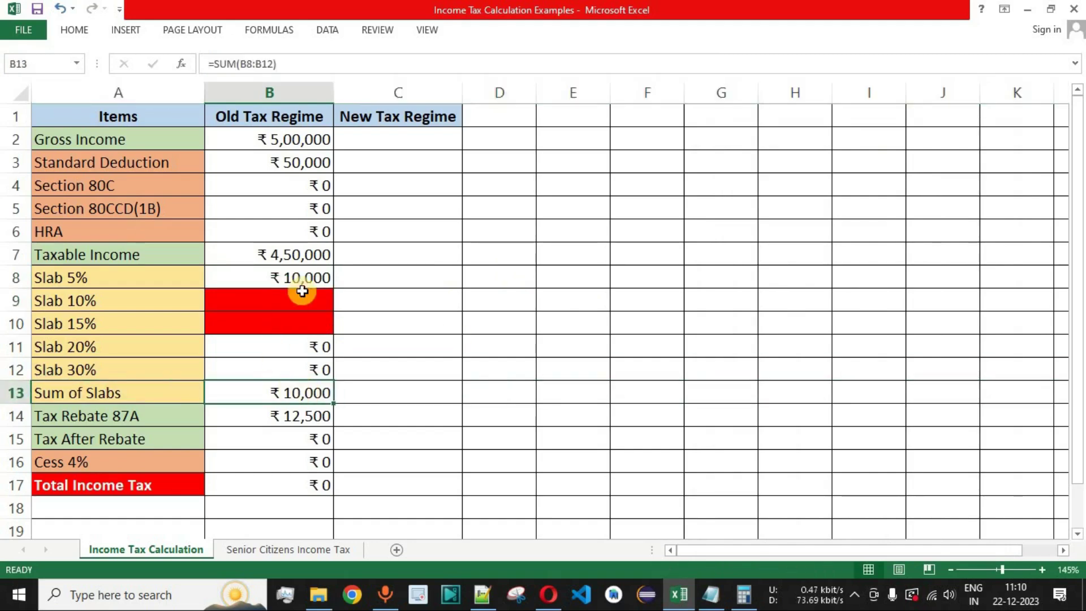
click(308, 254)
click(15, 254)
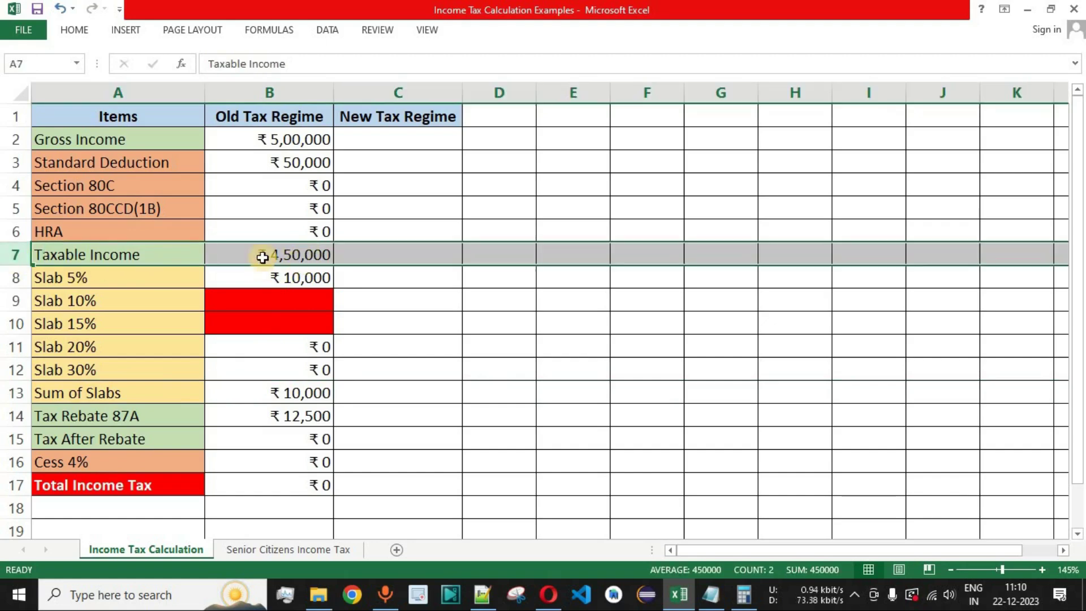
click(294, 418)
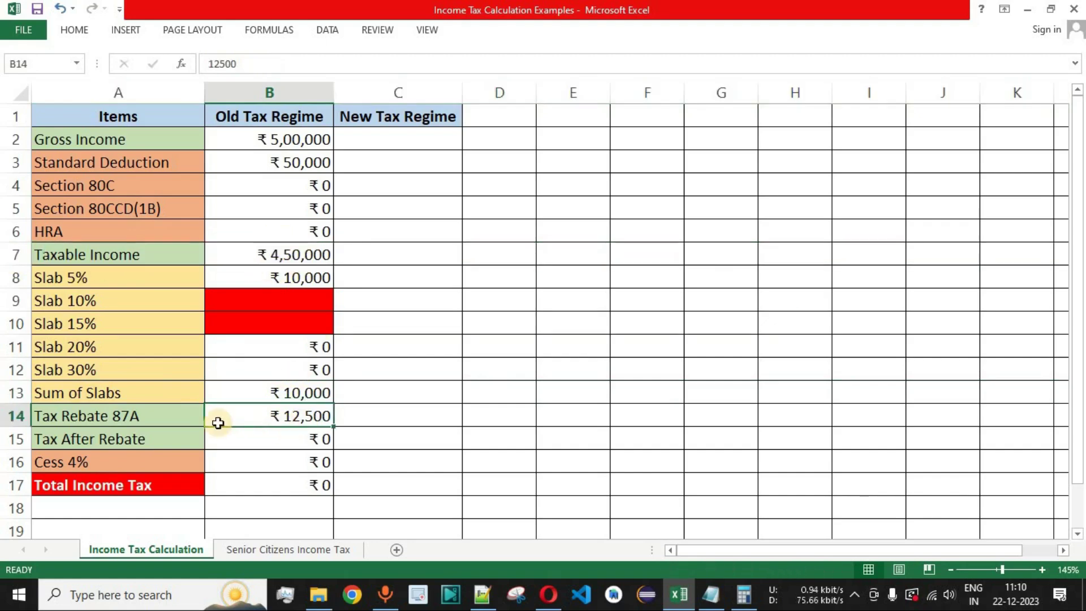
click(307, 396)
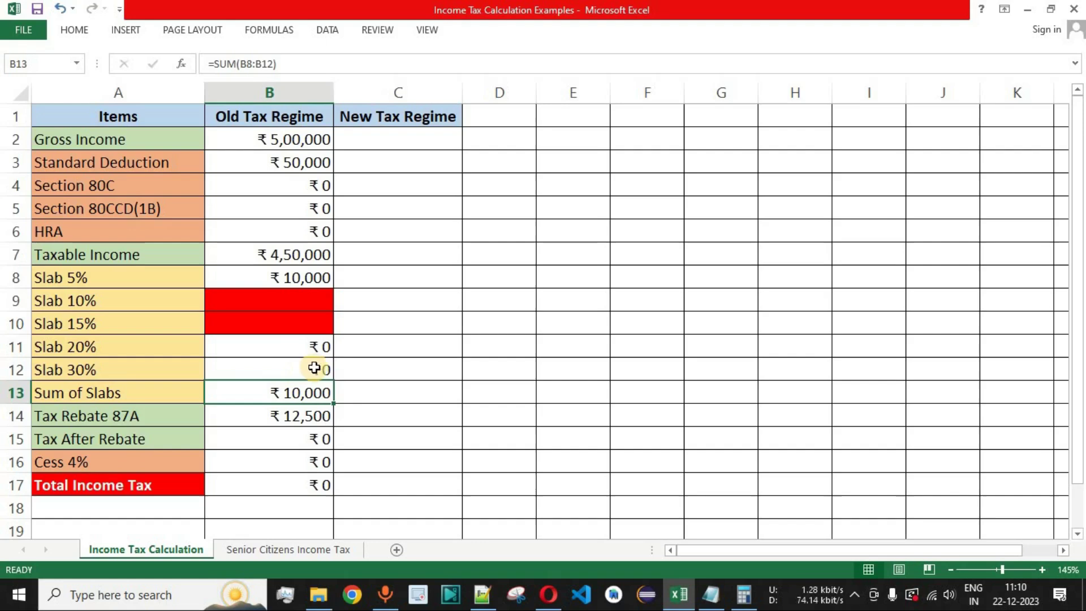
click(306, 415)
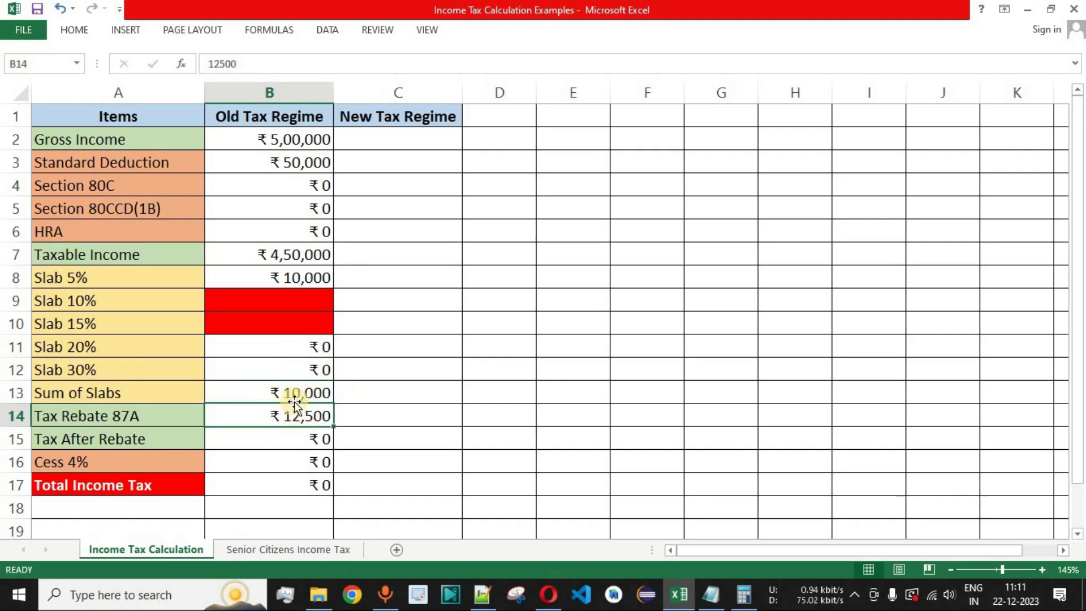
click(307, 443)
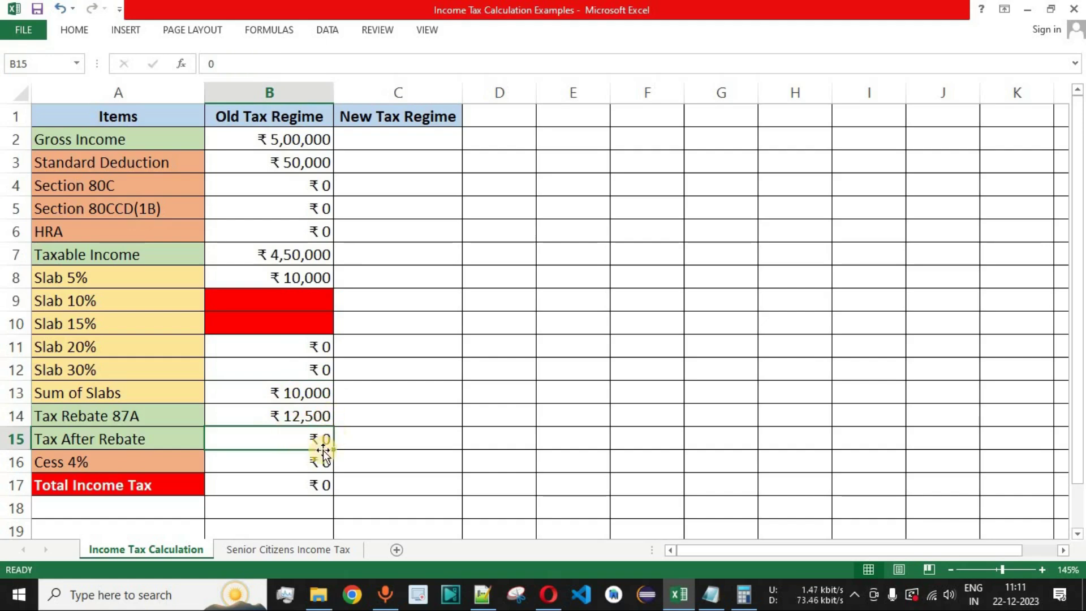
click(305, 416)
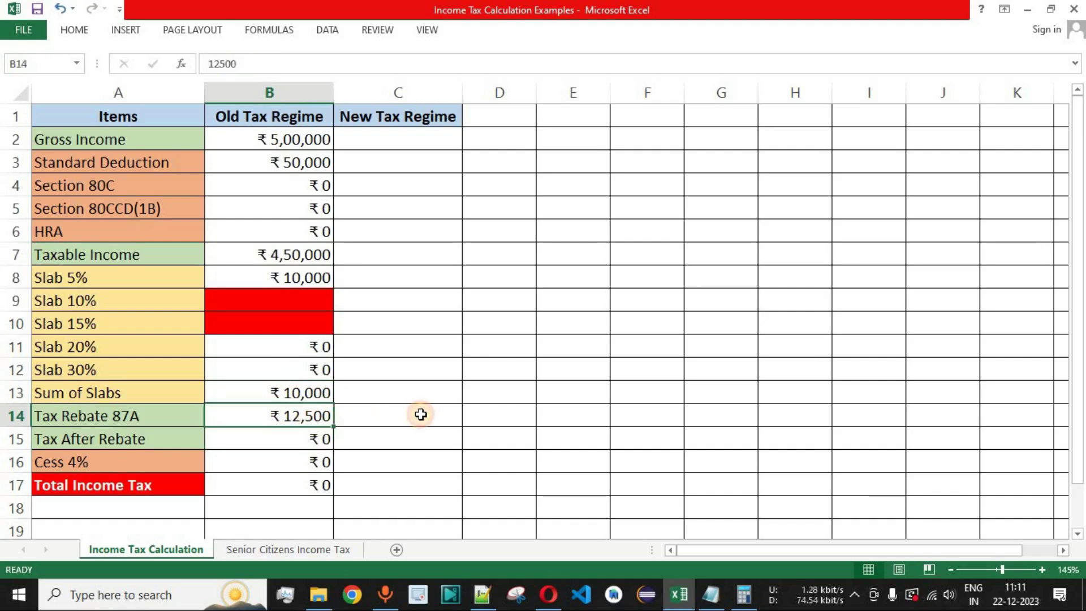
text(10000)
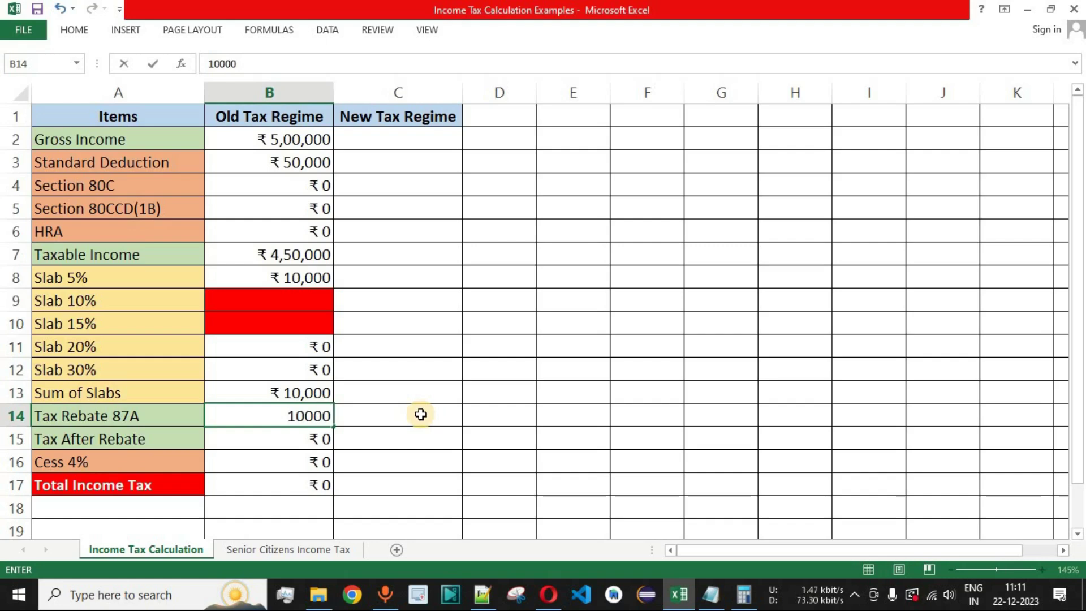
key(Return)
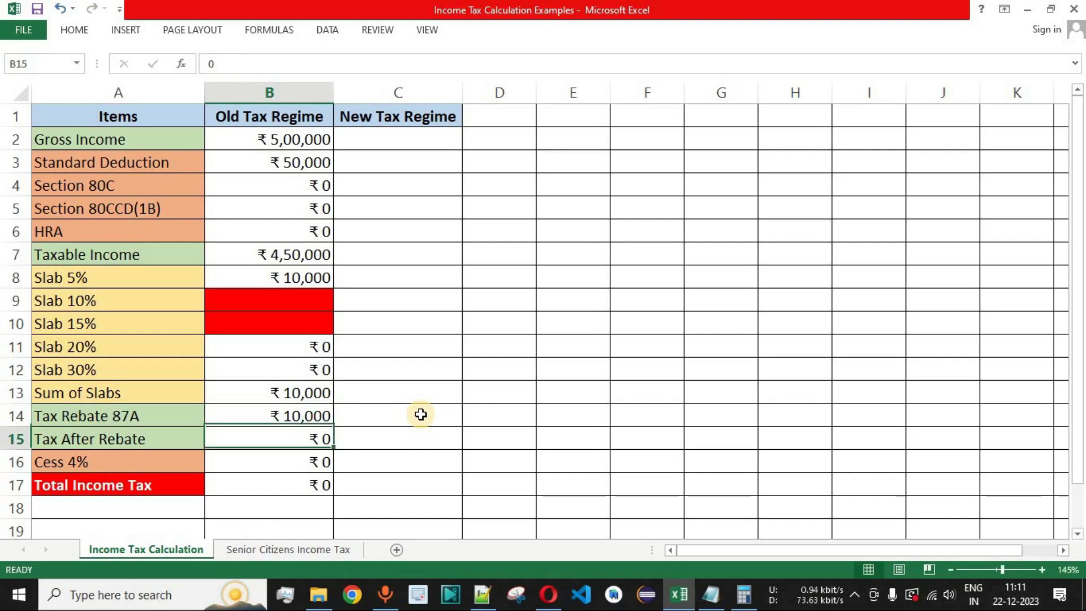
Review Tax Rebate 87A, Taxable Income, Total Income Tax and the whole Old Tax Regime column
click(301, 416)
click(16, 416)
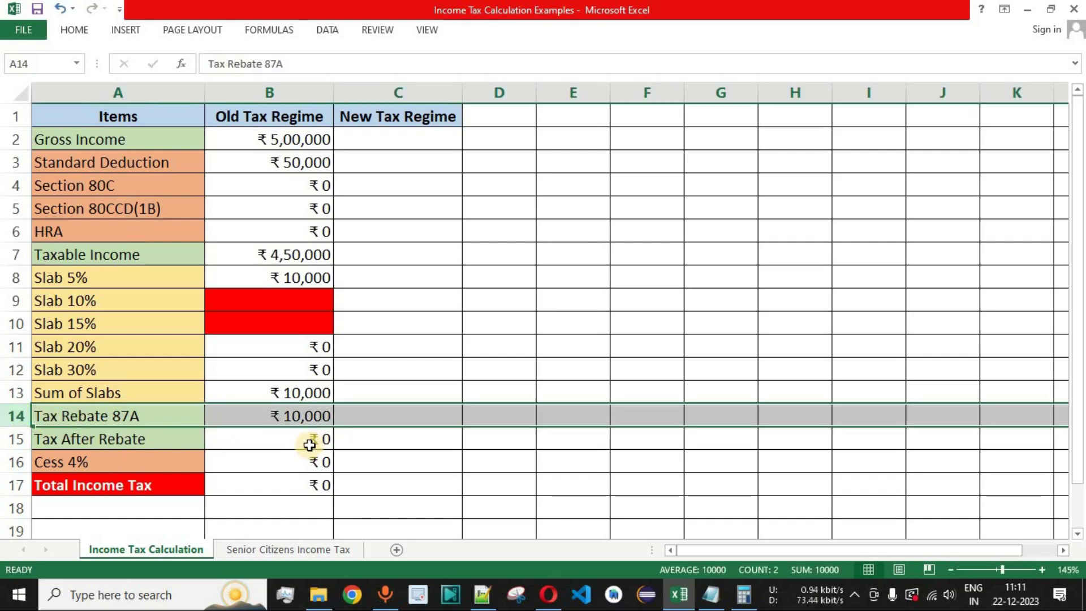
drag(277, 119, 277, 480)
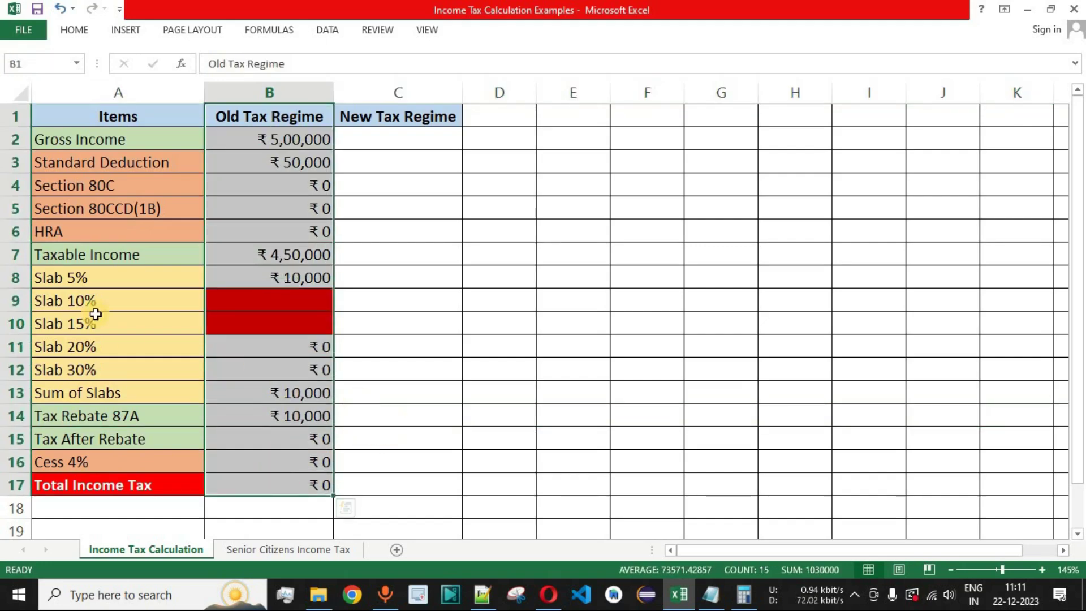
click(8, 256)
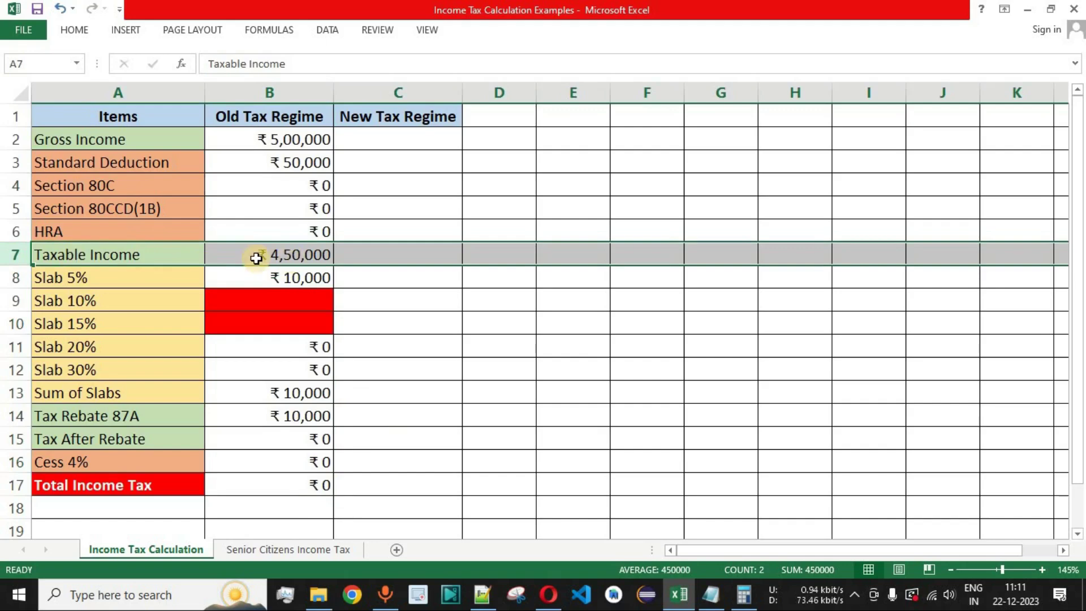
click(270, 485)
drag(291, 145, 296, 485)
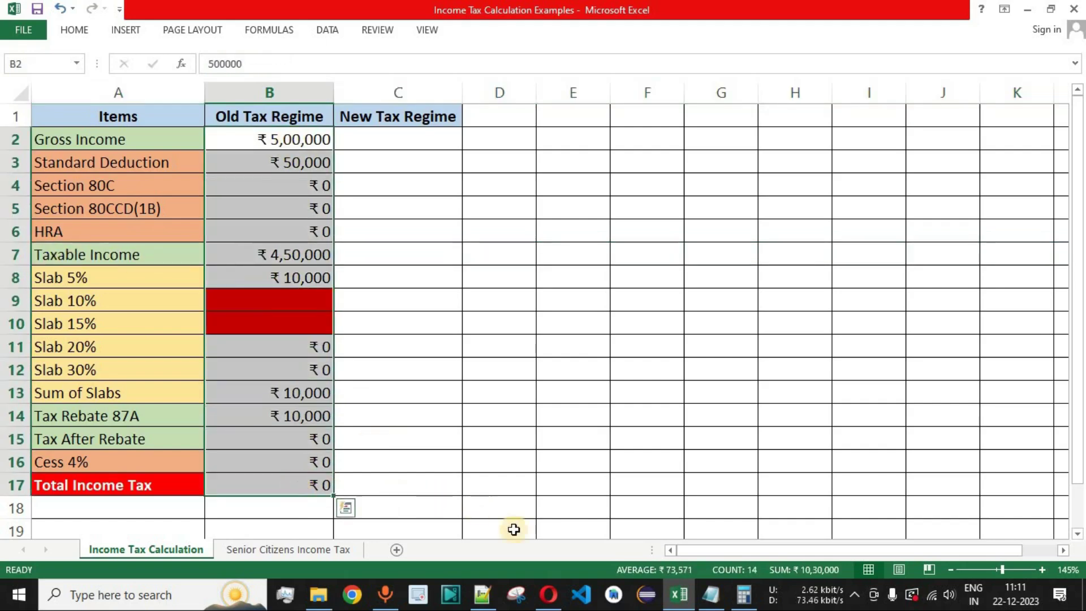
Switch to the Opera browser, search the web for "fincalc blog" in a new tab, and open the FinCalC Blog home page
click(549, 594)
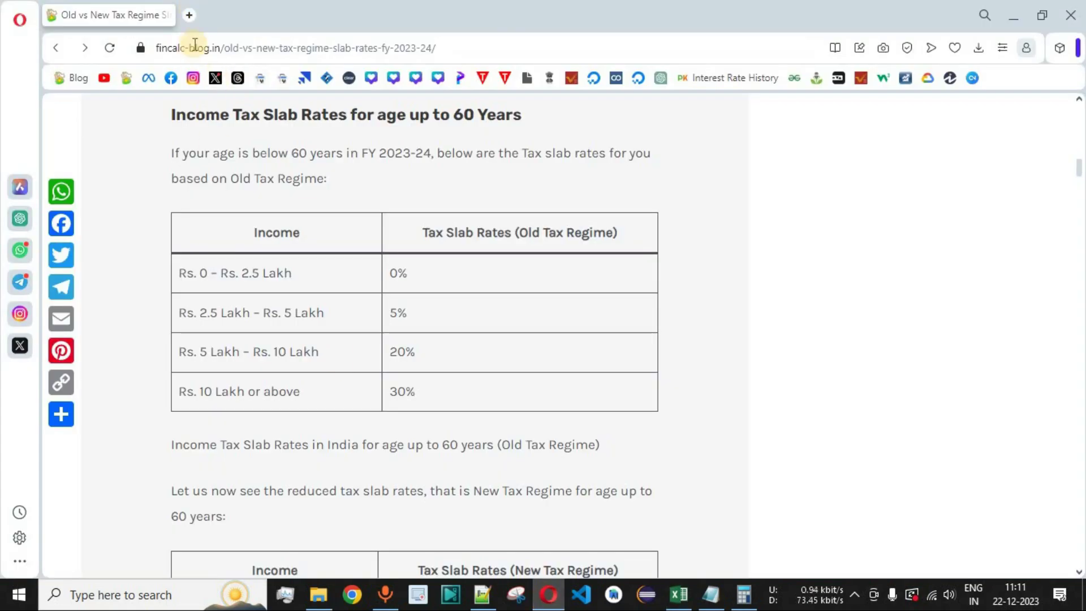
key(ctrl+t)
click(370, 243)
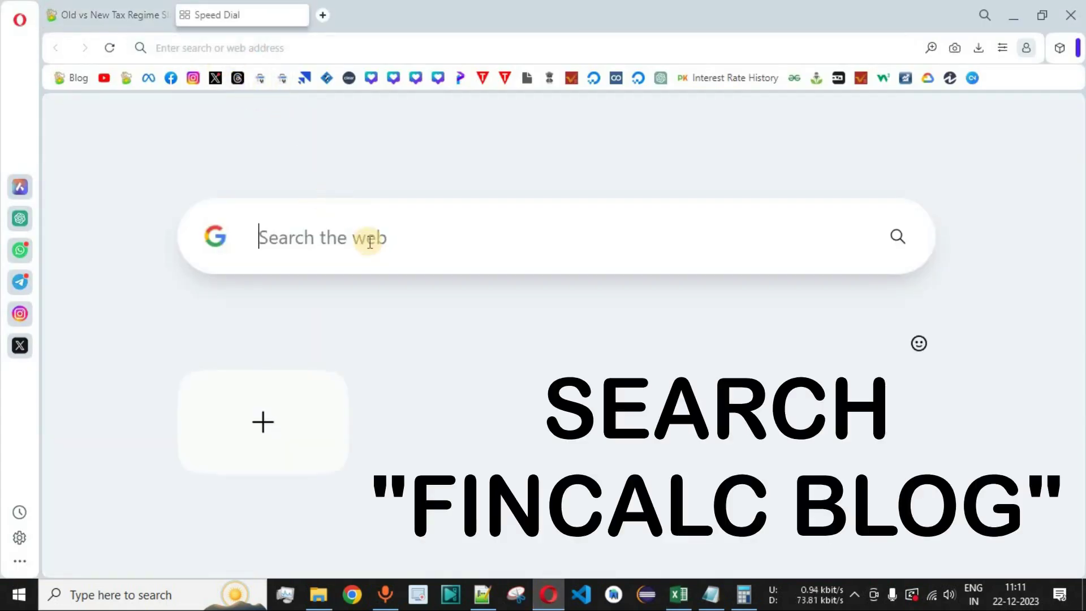
text(fincalc blog)
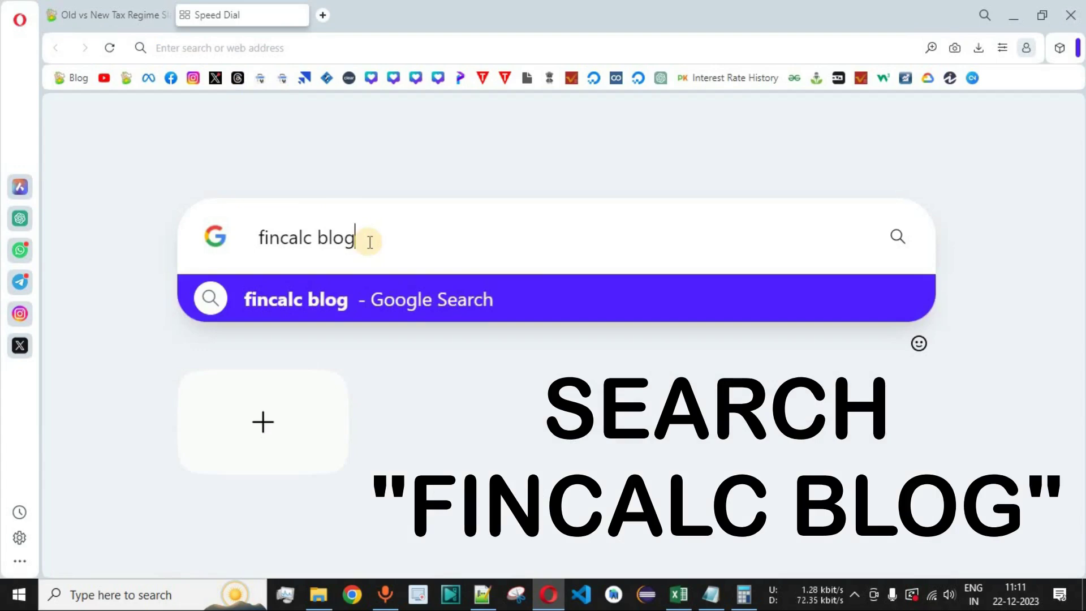
key(Return)
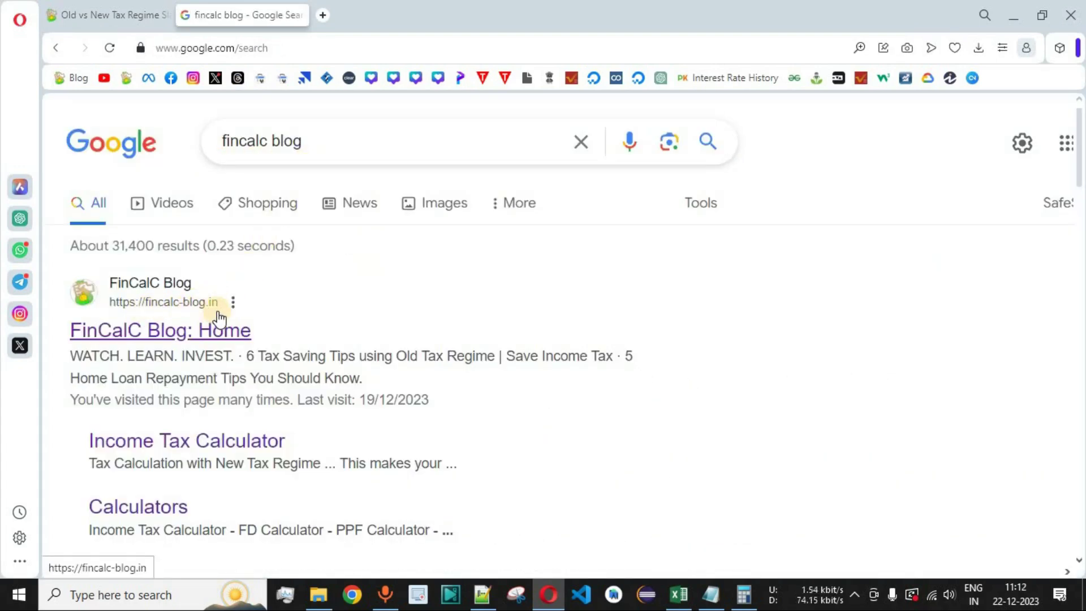
click(172, 334)
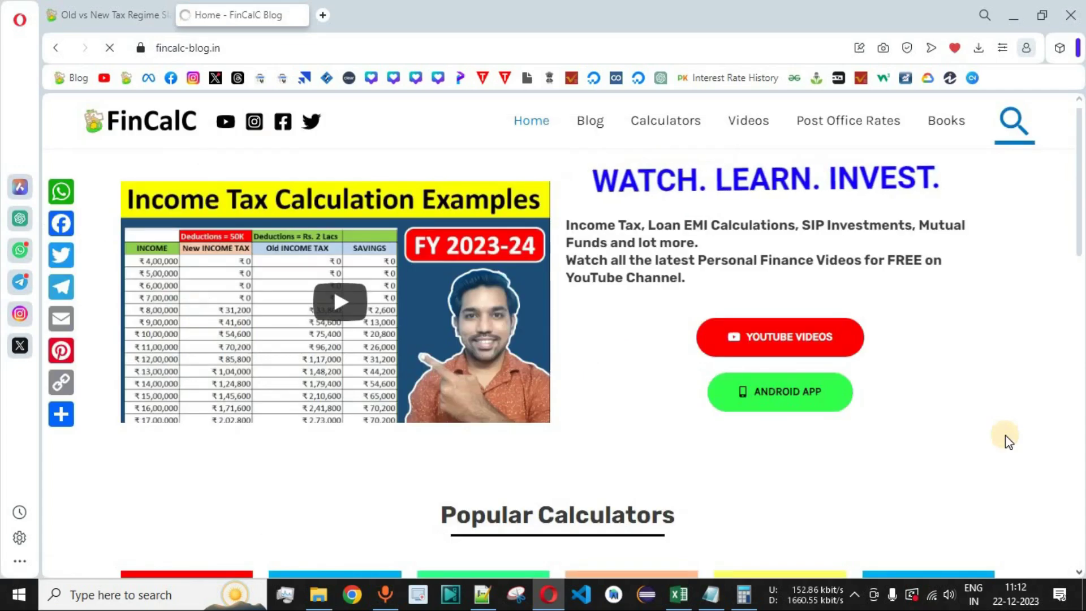
Browse the Calculators page of the FinCalC site and open the Income Tax calculator
click(673, 131)
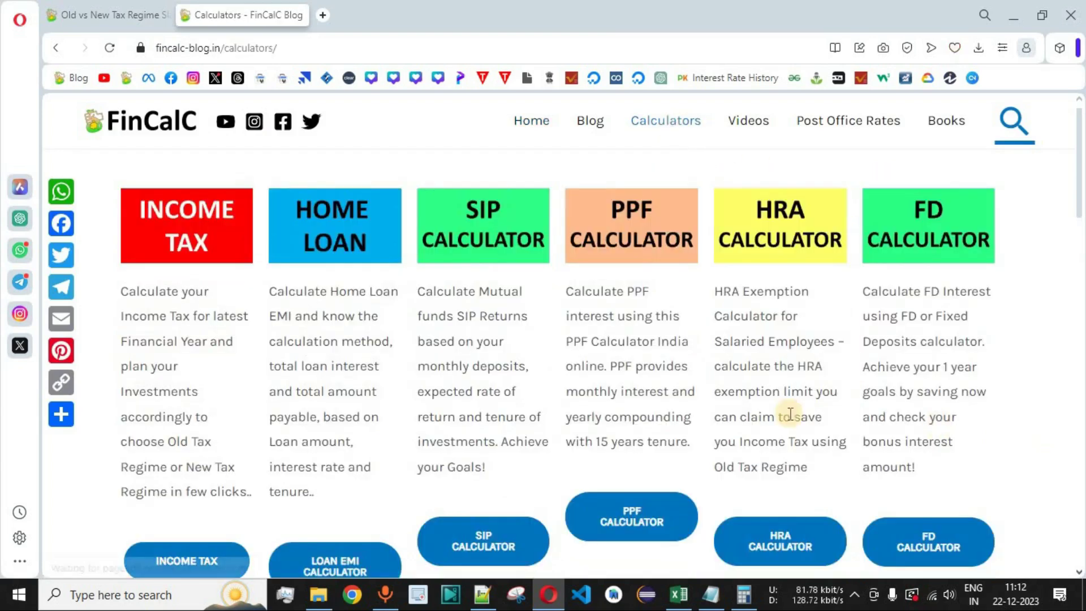
scroll(1010, 392, down, 2)
scroll(1011, 393, down, 10)
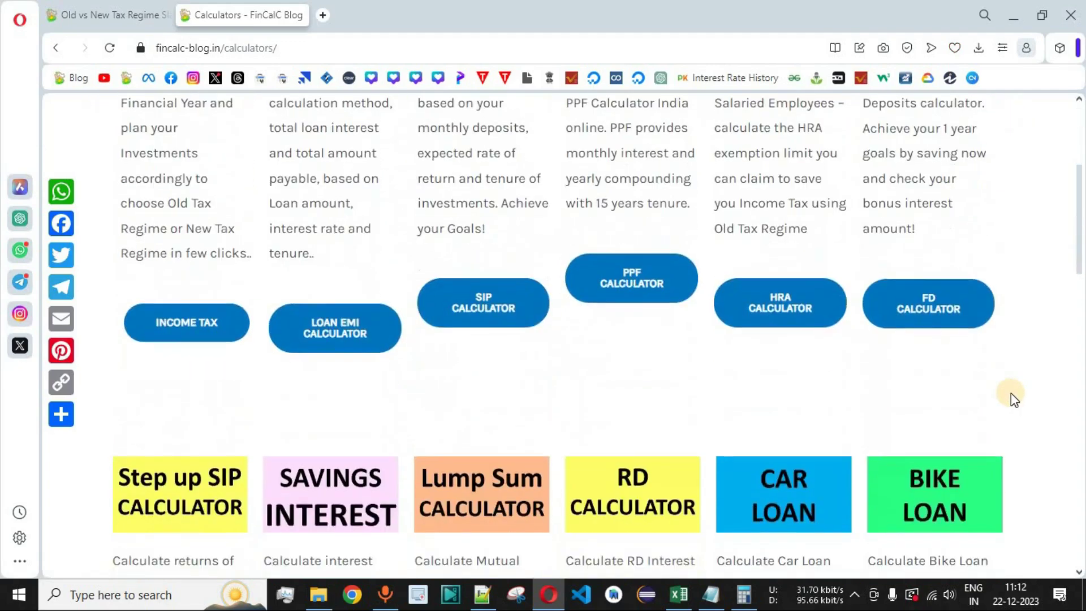
scroll(1010, 393, up, 15)
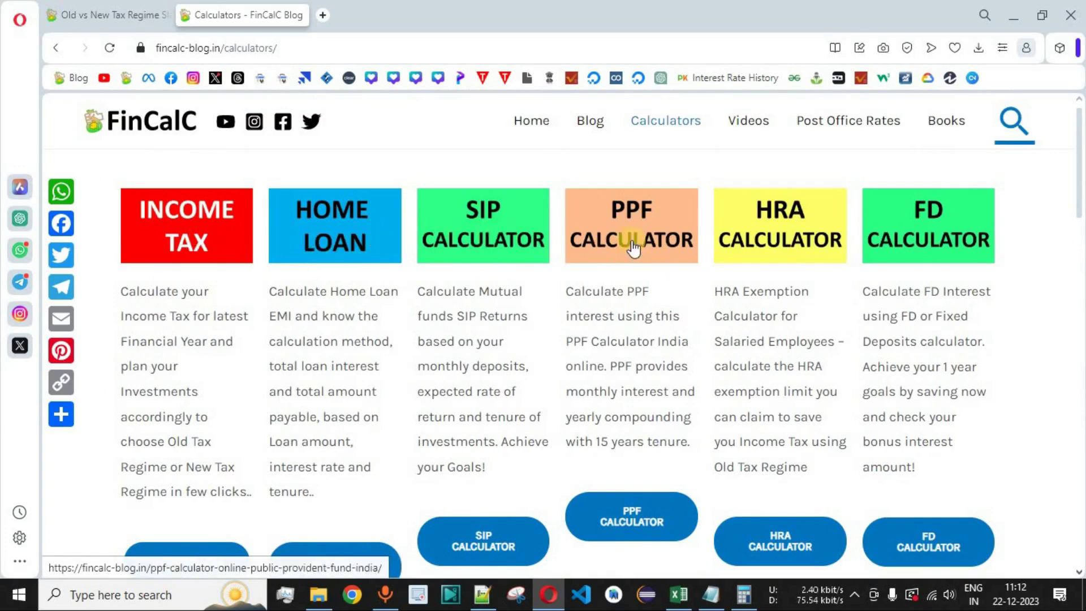
scroll(1026, 344, down, 10)
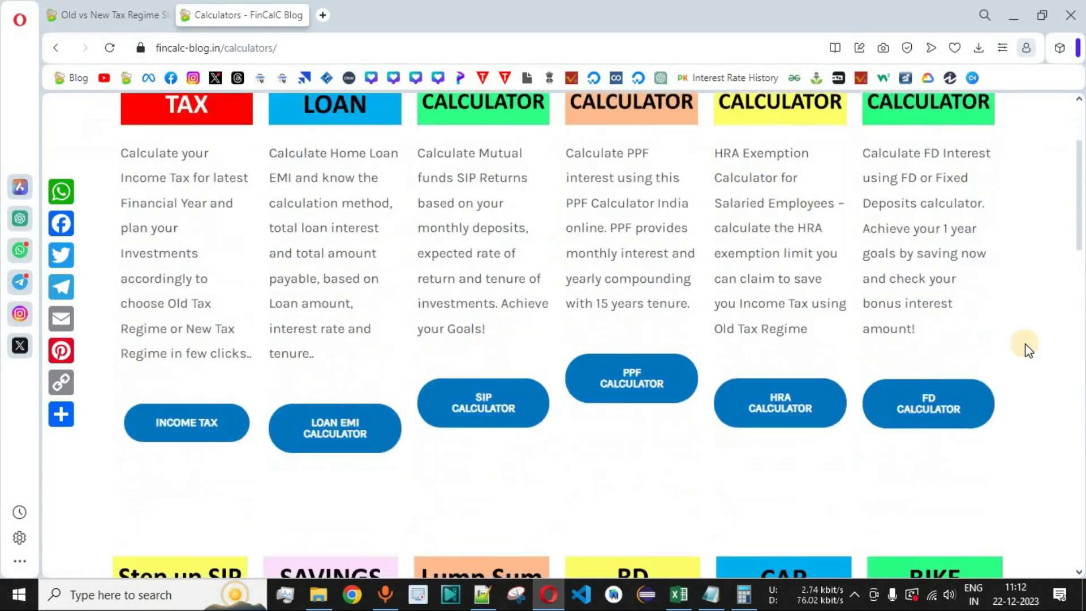
scroll(1025, 344, down, 2)
scroll(1026, 344, up, 12)
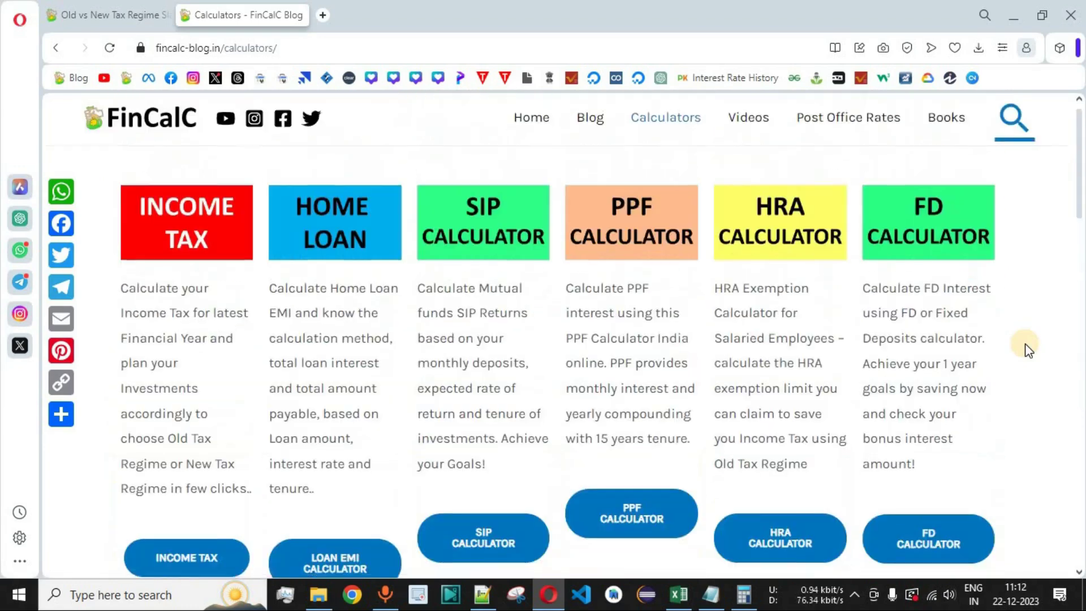
click(190, 237)
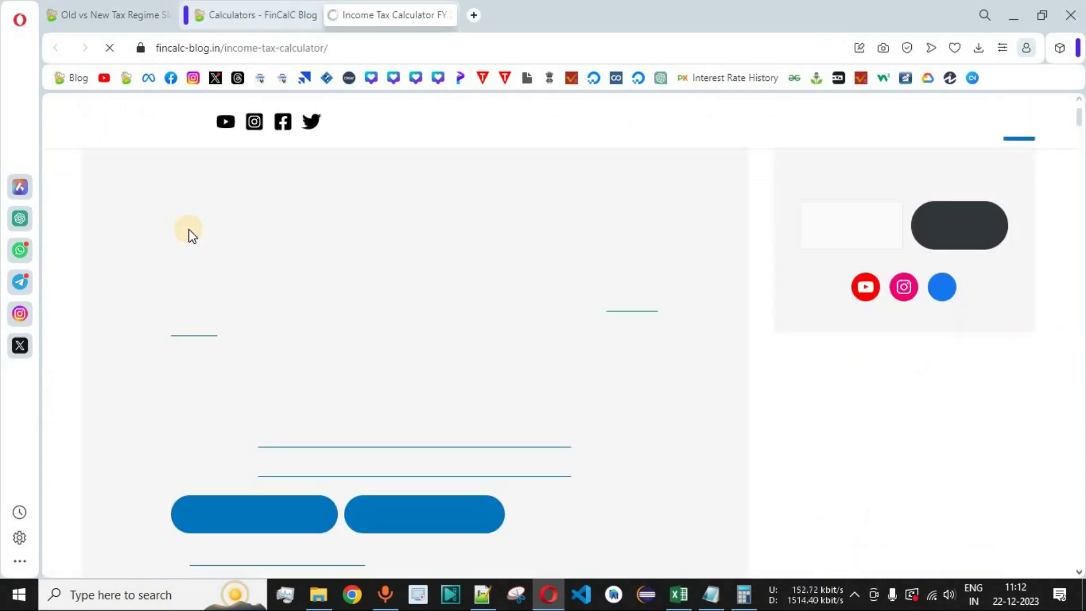
Set the Income Tax Calculator to FY 2023-24 (NEW), age 0 - 60 and Salaried
drag(201, 246, 470, 248)
click(417, 315)
scroll(419, 317, down, 1)
scroll(418, 317, down, 8)
scroll(252, 310, up, 1)
click(217, 273)
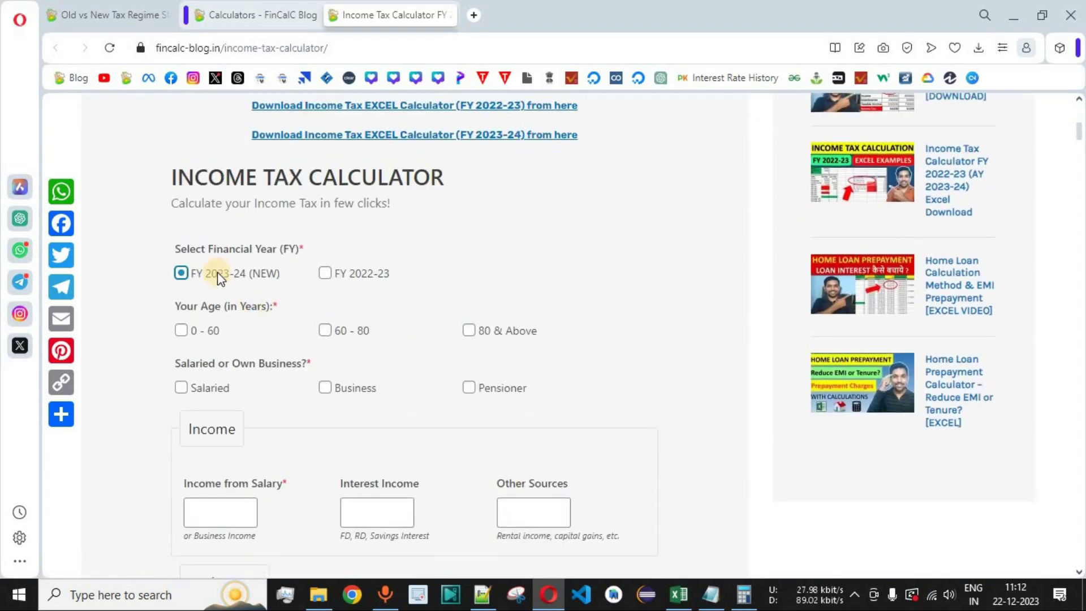
click(210, 333)
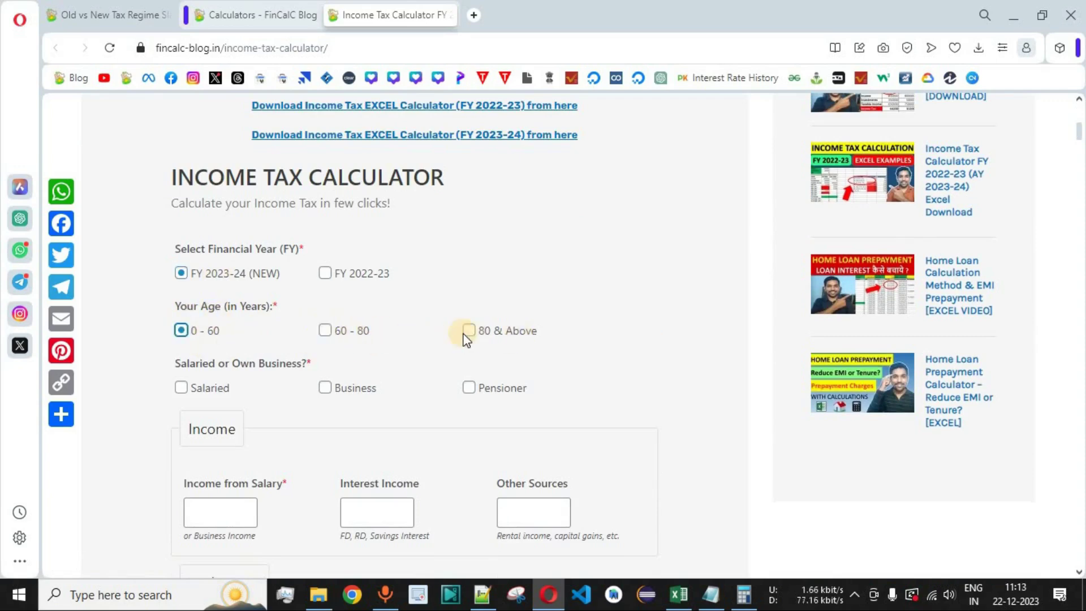
click(201, 389)
Check the Gross Income in the Excel sheet, return to the web calculator, and set Income from Salary to 550000
scroll(681, 363, down, 3)
scroll(684, 365, down, 2)
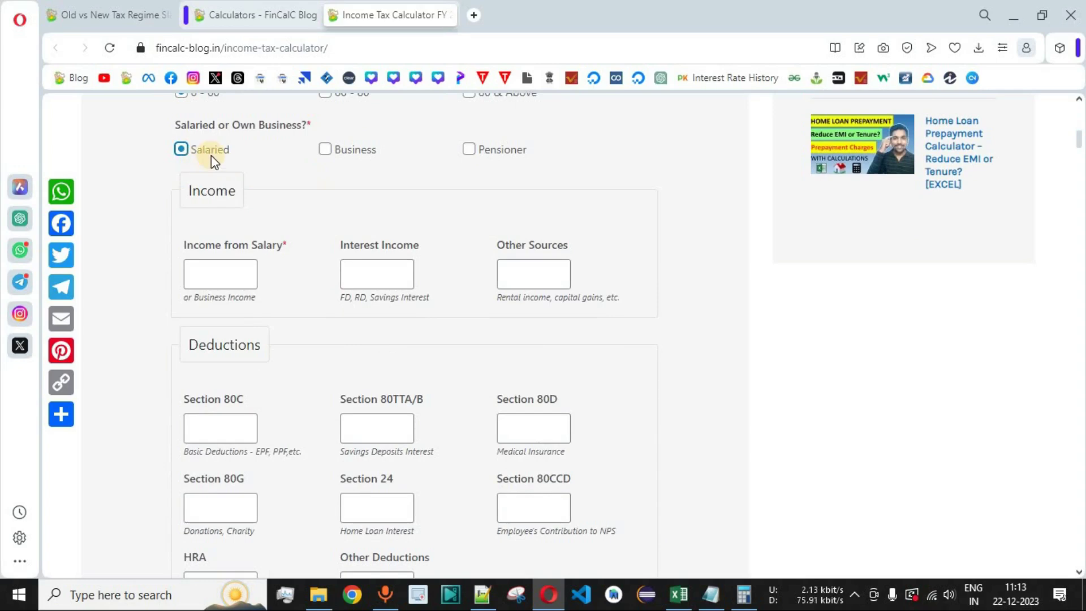
click(215, 276)
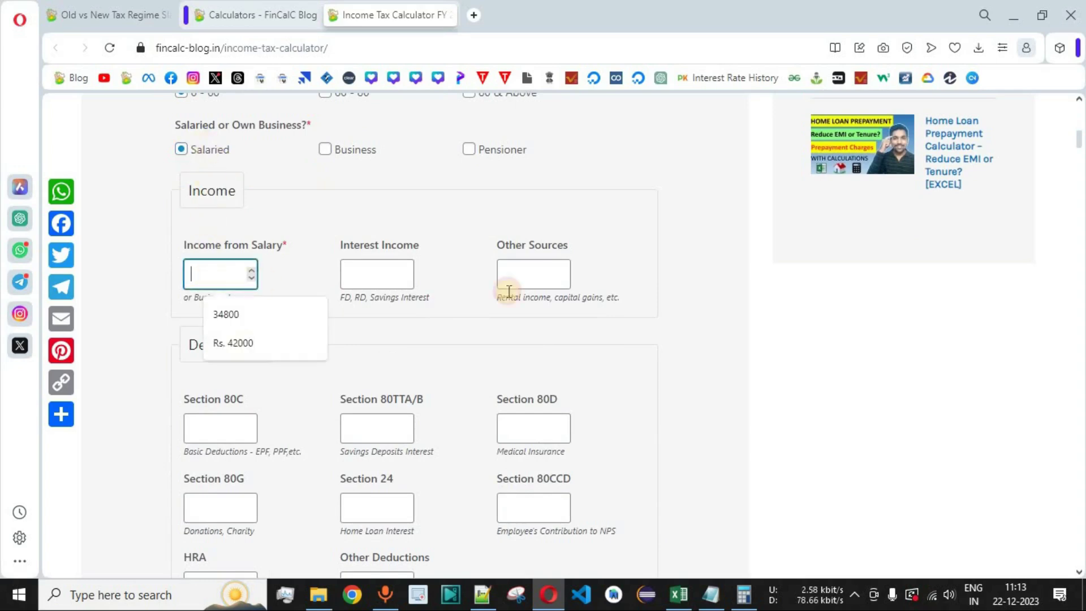
click(682, 595)
click(290, 139)
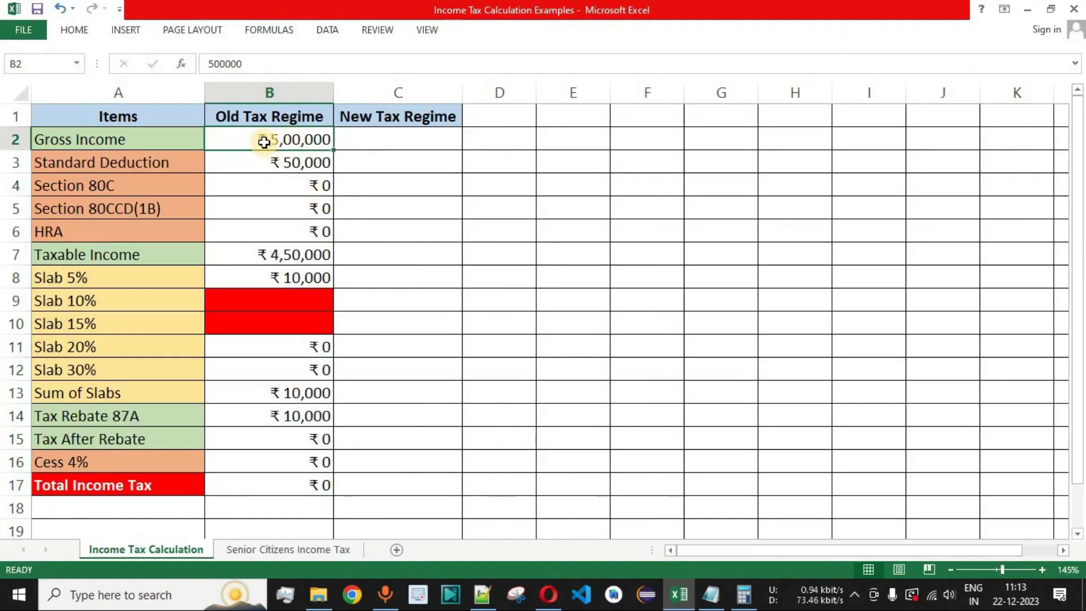
key(alt+Tab)
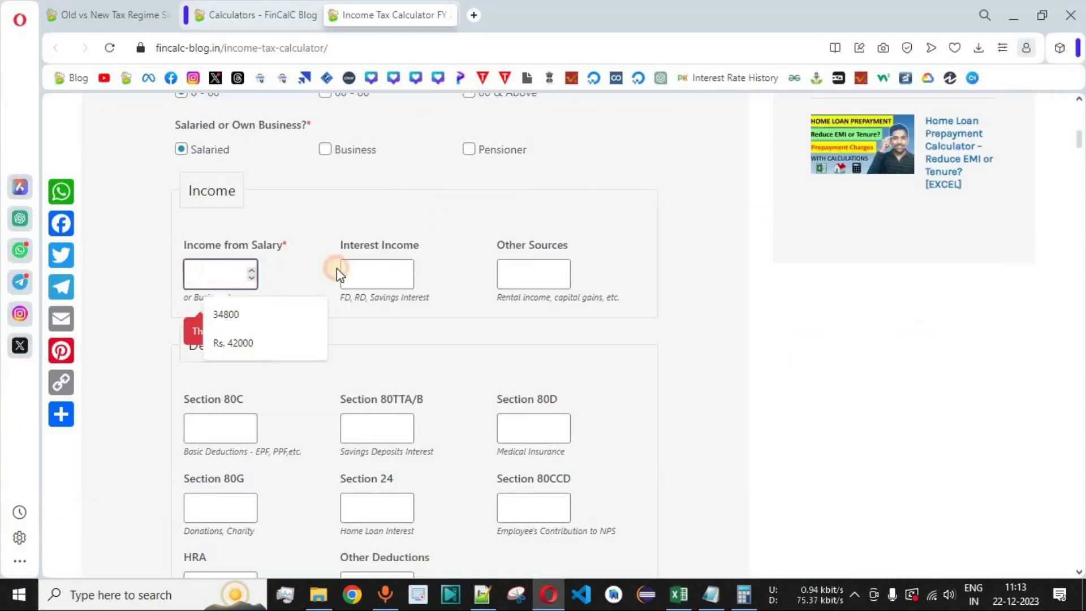
text(550000)
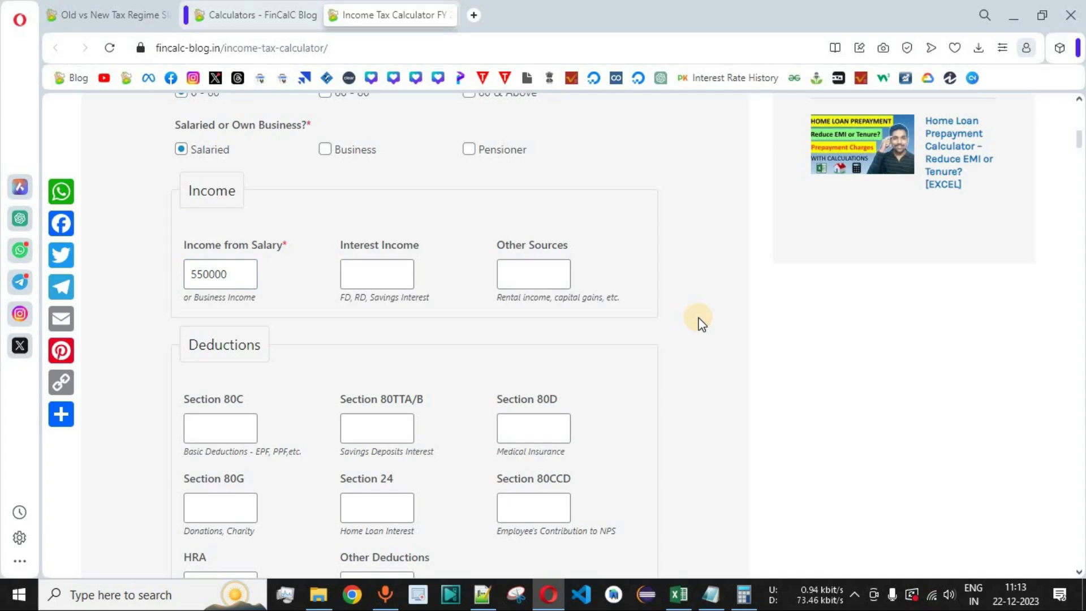
Compare the calculator's Old Tax Regime and New Tax Regime income tax results with the entered salary income and the deduction fields
scroll(698, 324, down, 5)
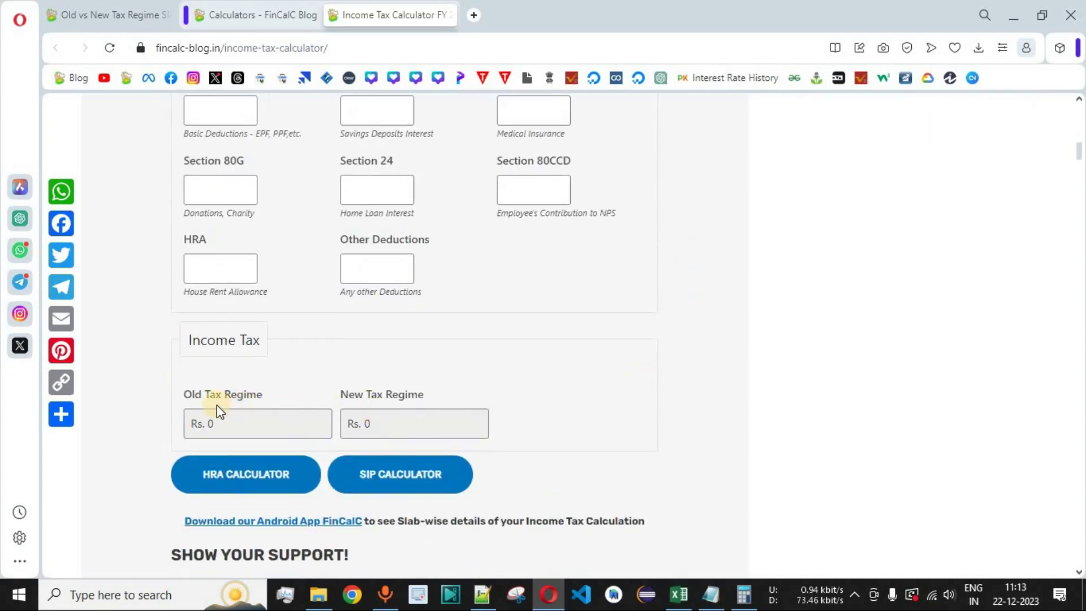
drag(187, 395, 182, 426)
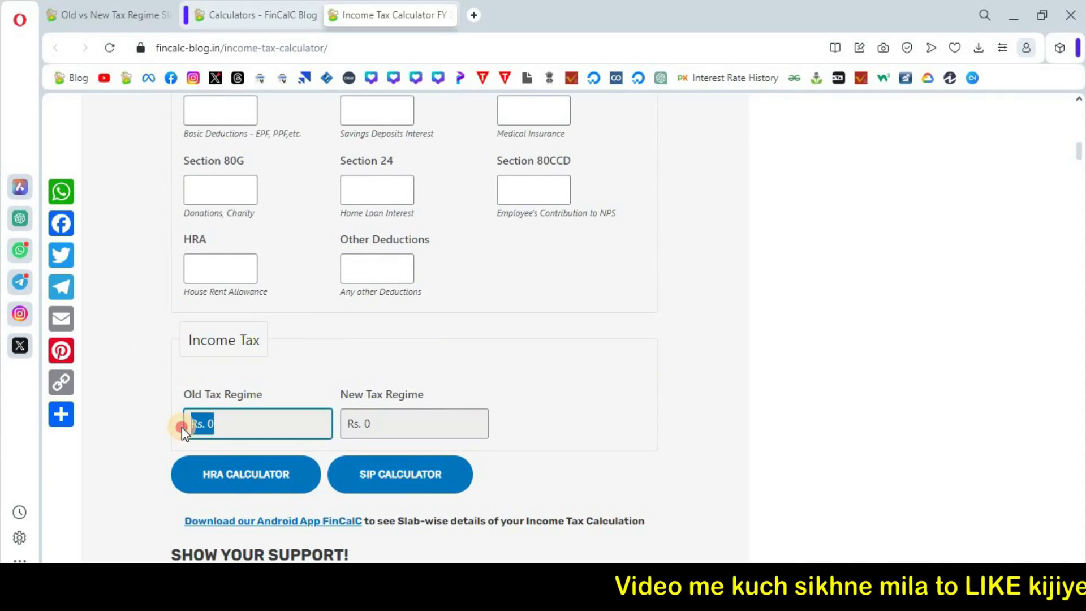
click(675, 371)
scroll(679, 294, up, 5)
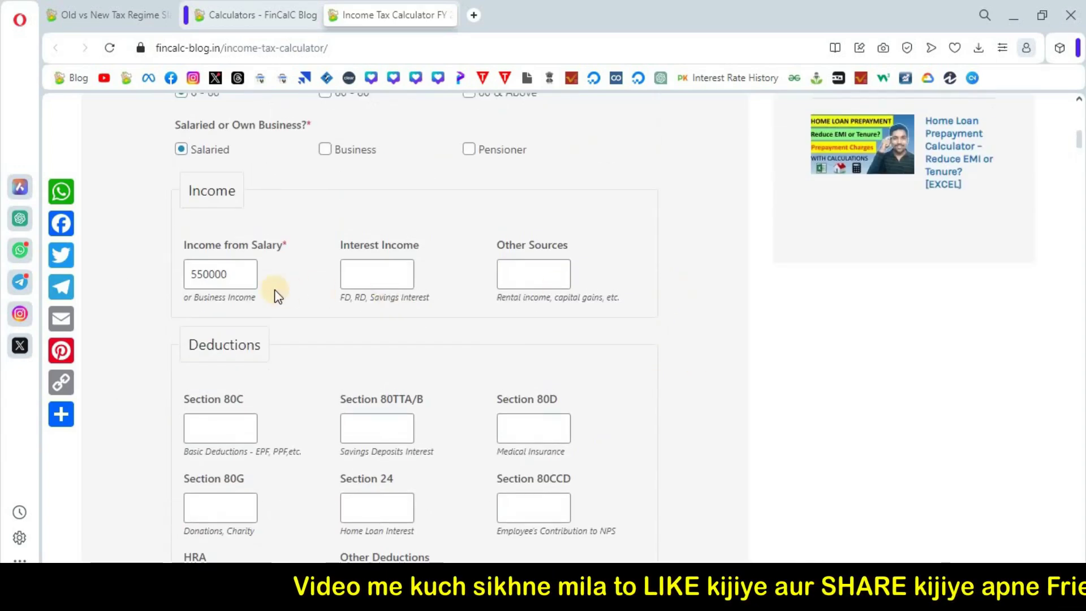
double_click(200, 274)
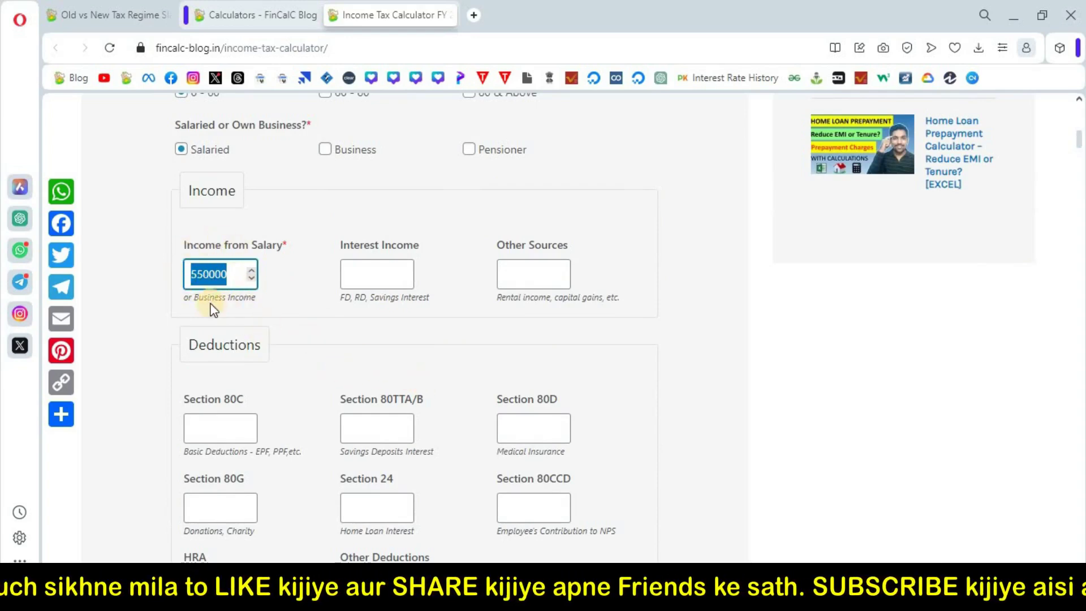
click(691, 334)
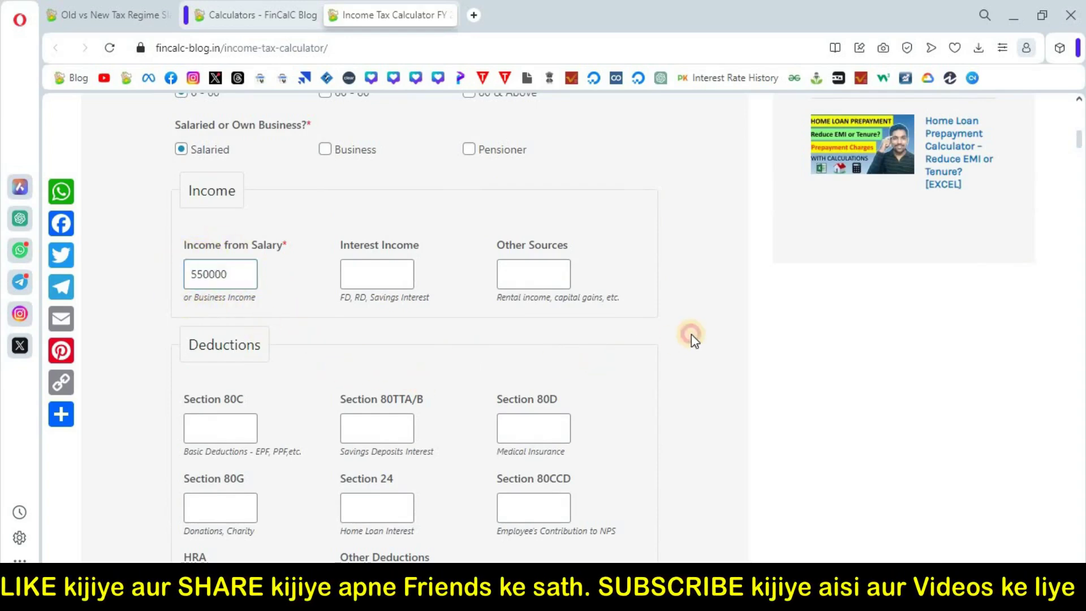
scroll(691, 335, down, 7)
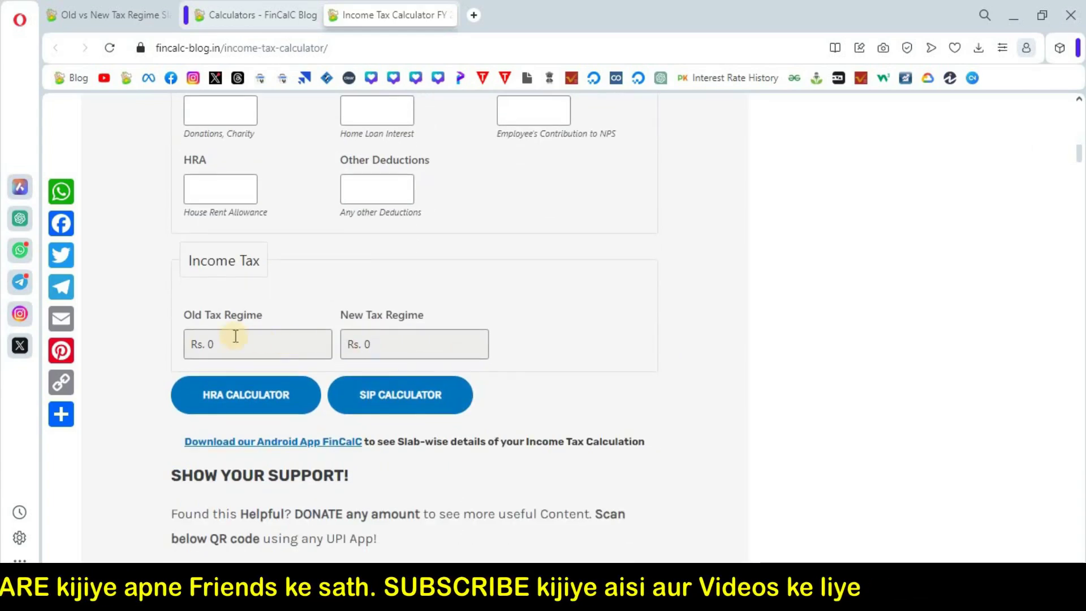
drag(187, 318, 261, 321)
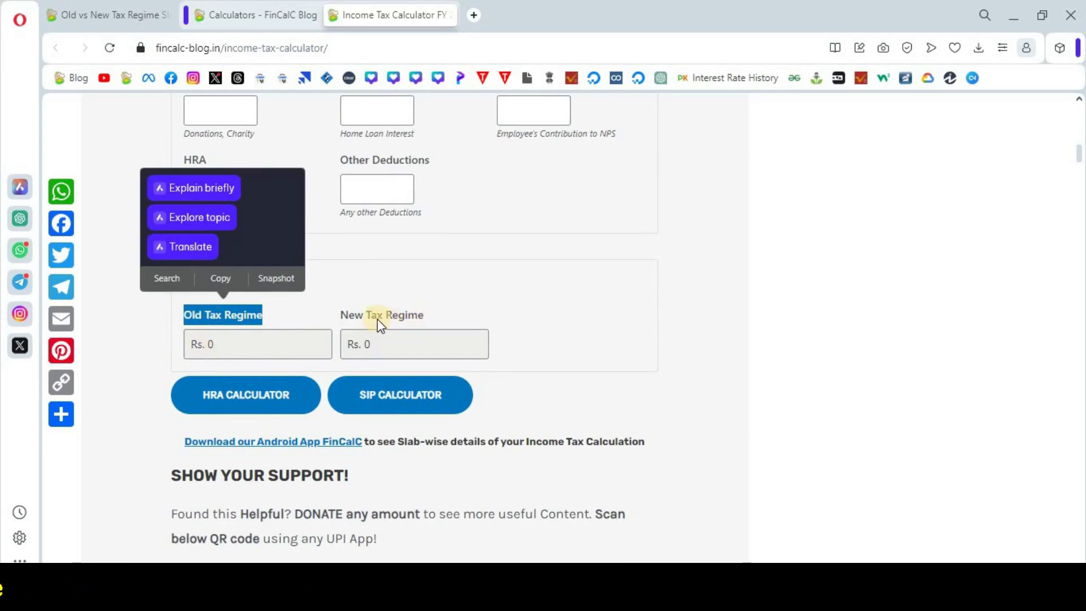
drag(350, 317, 419, 315)
scroll(706, 287, up, 7)
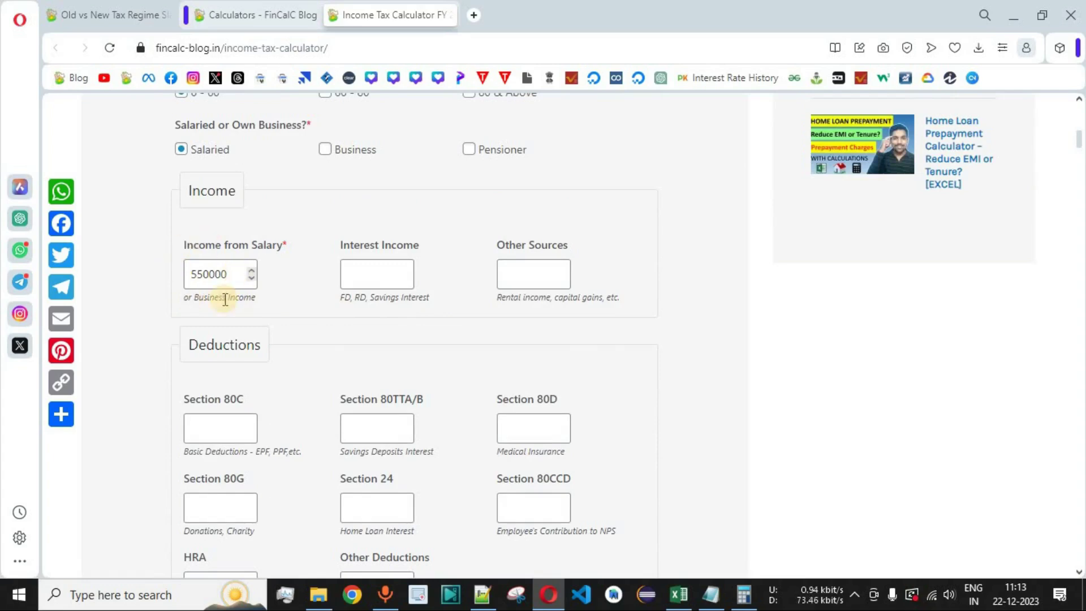
scroll(703, 321, down, 5)
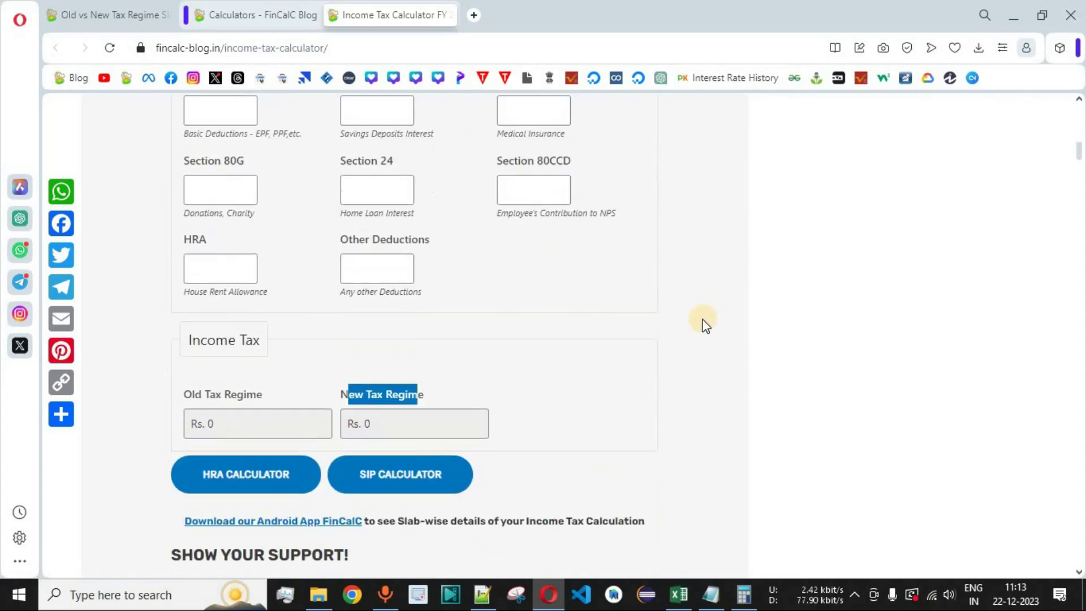
drag(409, 394, 417, 394)
click(710, 332)
scroll(710, 332, up, 1)
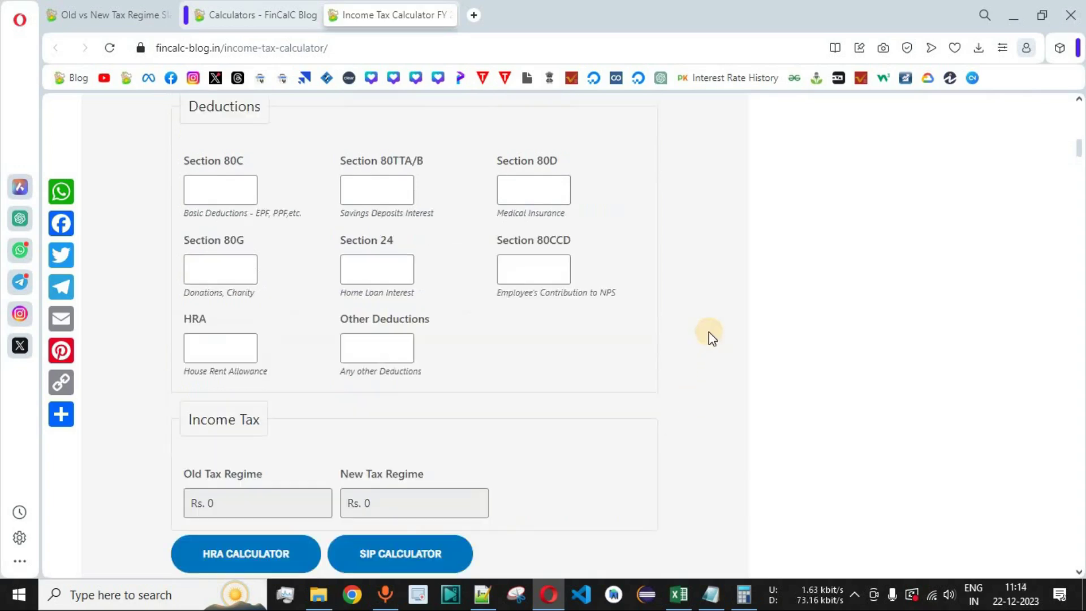
Switch to Excel and set the old-regime Gross Income in cell B2 to 600000
click(679, 594)
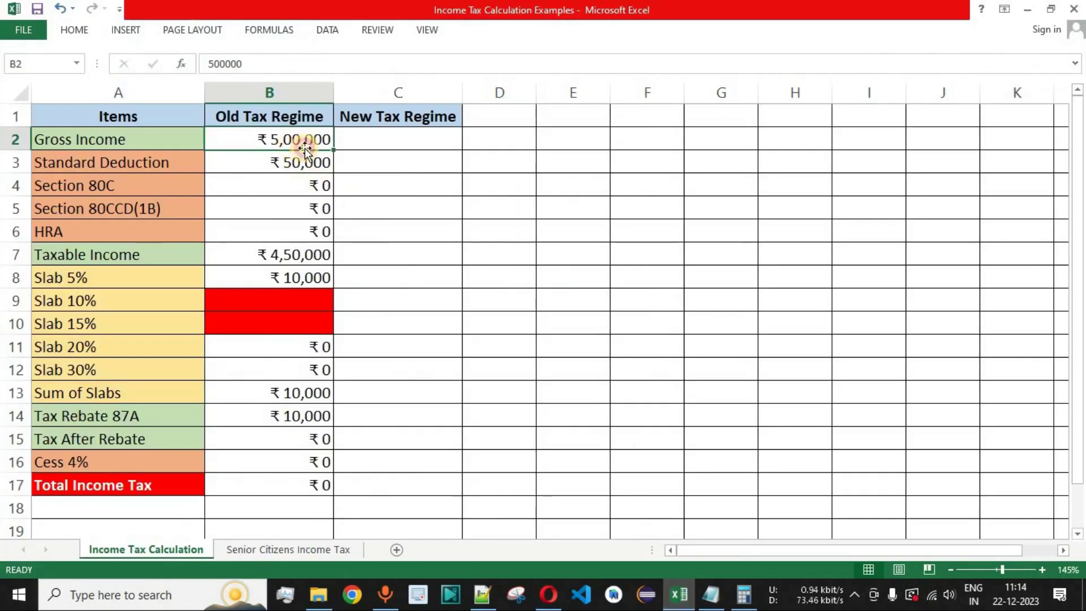
text(6)
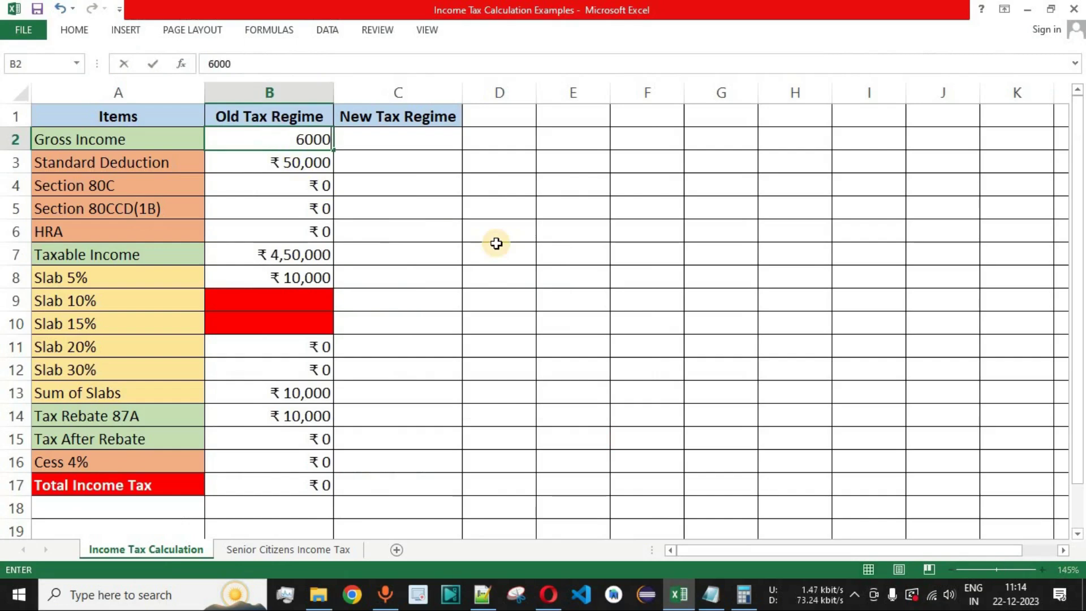
key(Return)
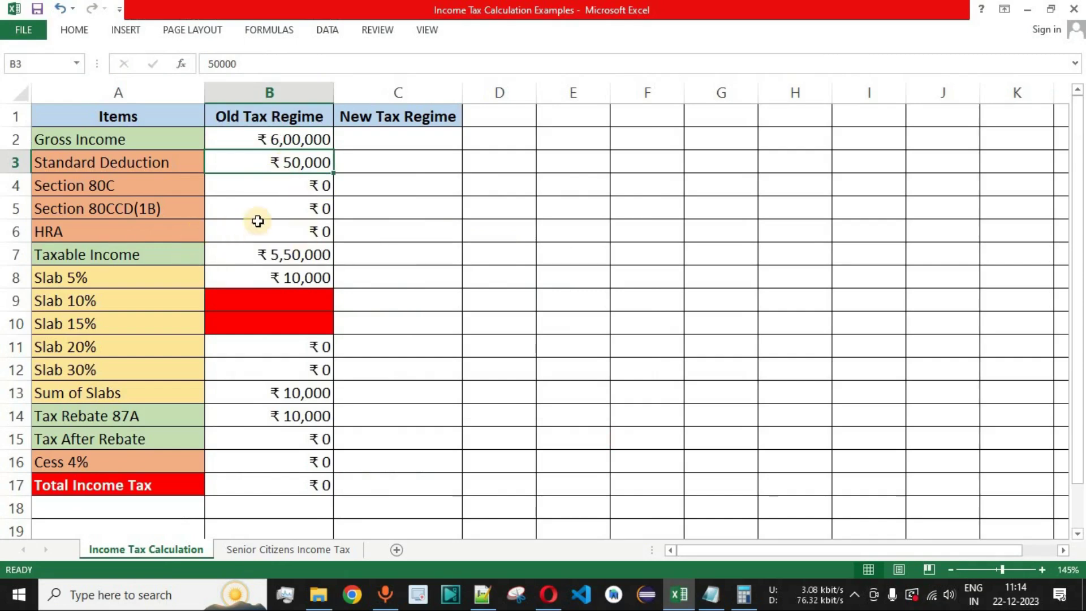
Review the old-regime Section 80C, 80CCD(1B) and HRA deductions, the Taxable Income, and the Slab 5% row
drag(291, 185, 294, 232)
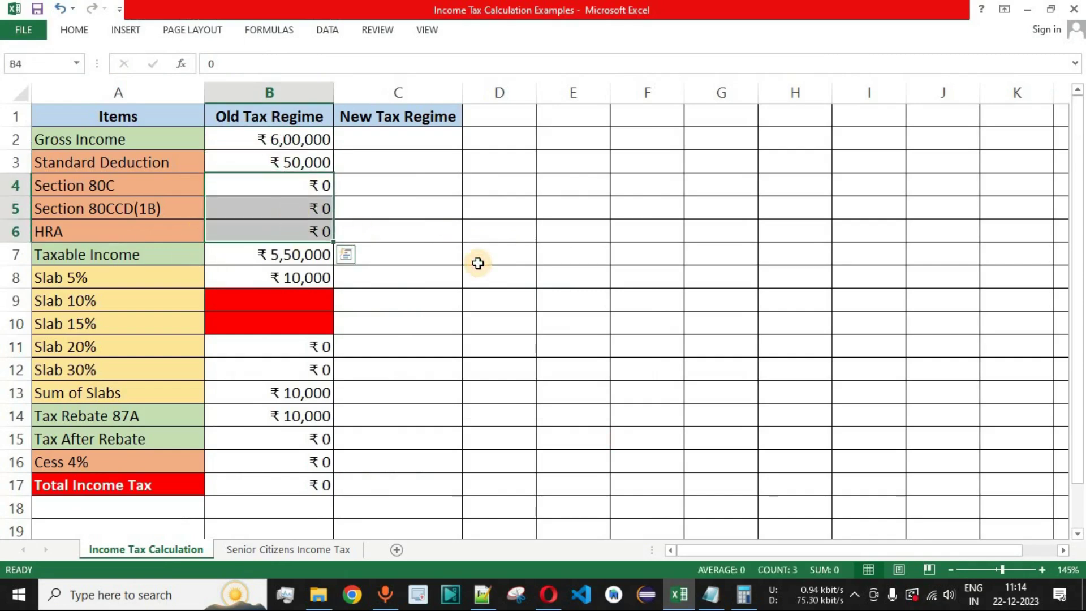
click(157, 255)
click(266, 257)
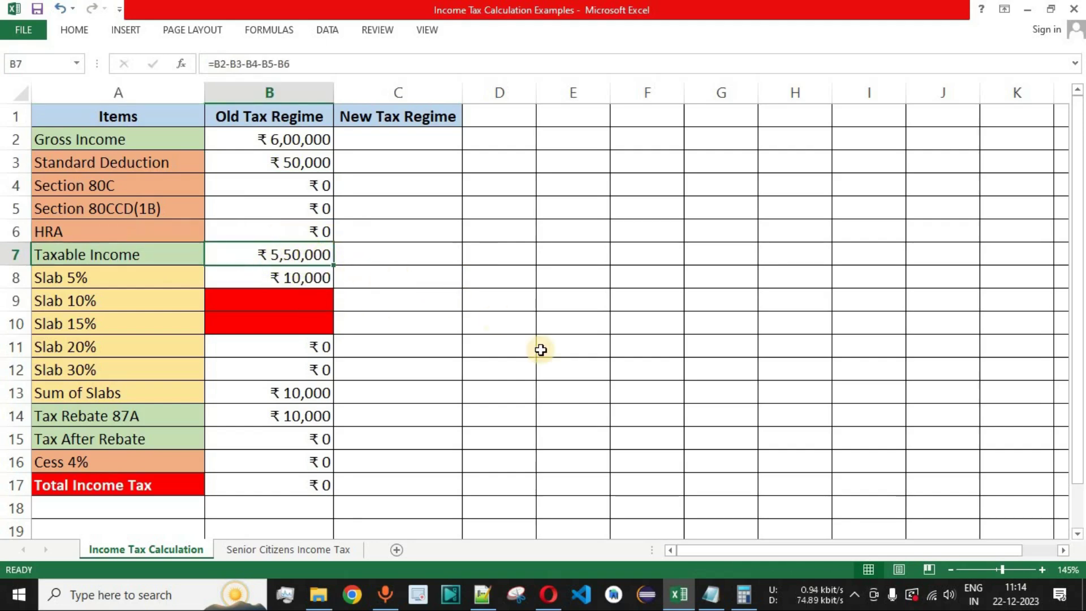
click(290, 276)
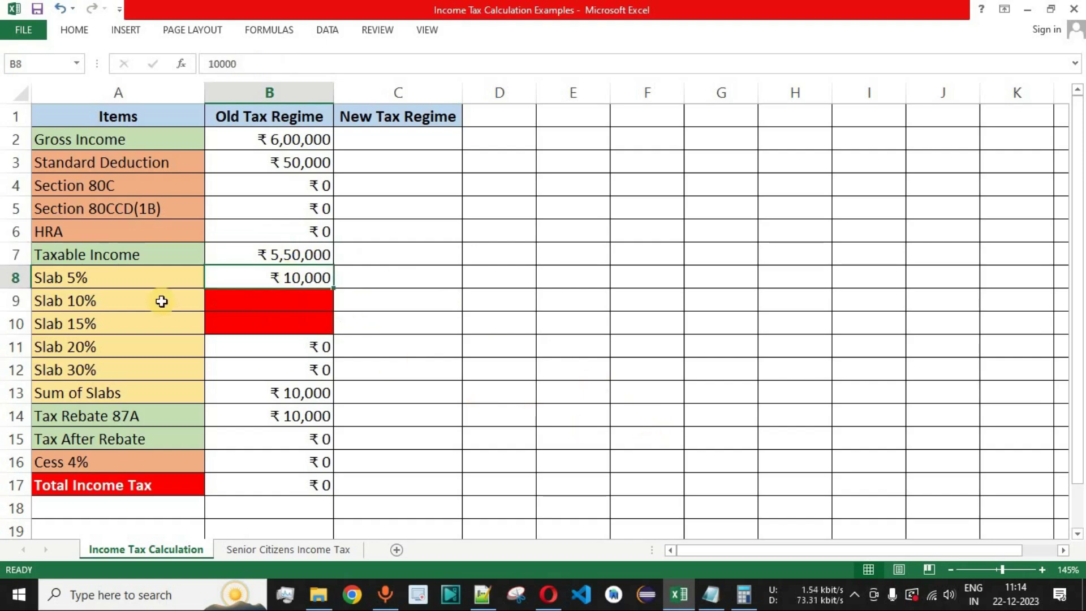
click(20, 278)
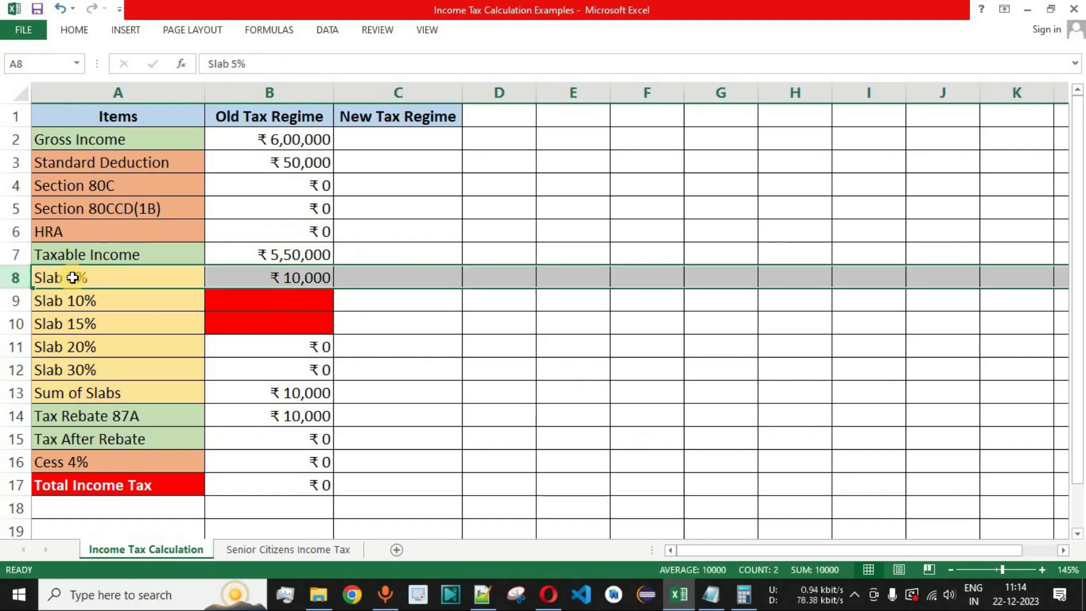
Switch to the browser and check the 5% rate for Rs. 2.5 Lakh – Rs. 5 Lakh in the old-regime slab table
key(alt+Tab)
drag(189, 312, 395, 328)
double_click(398, 312)
click(536, 357)
Return to Excel and set the old-regime Slab 5% amount in cell B8 to 12500
click(679, 595)
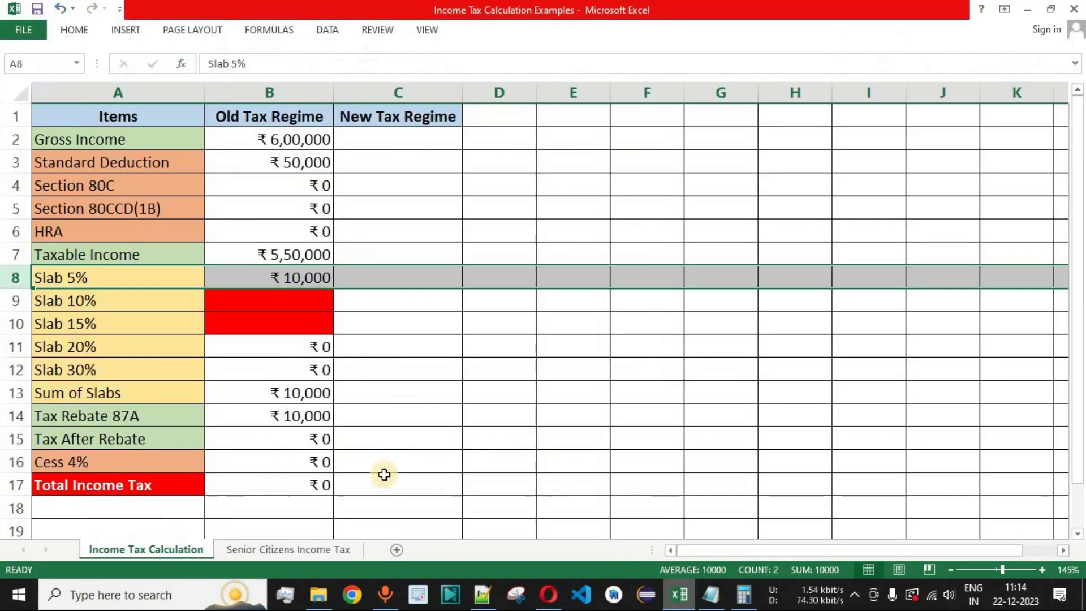
click(282, 277)
text(12,)
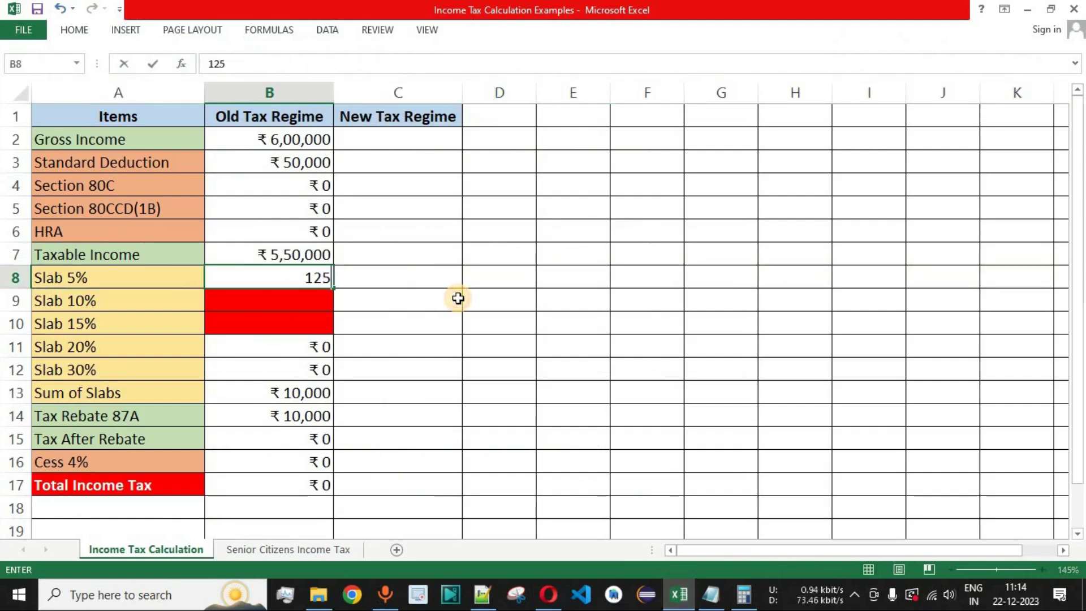
text(500)
key(Return)
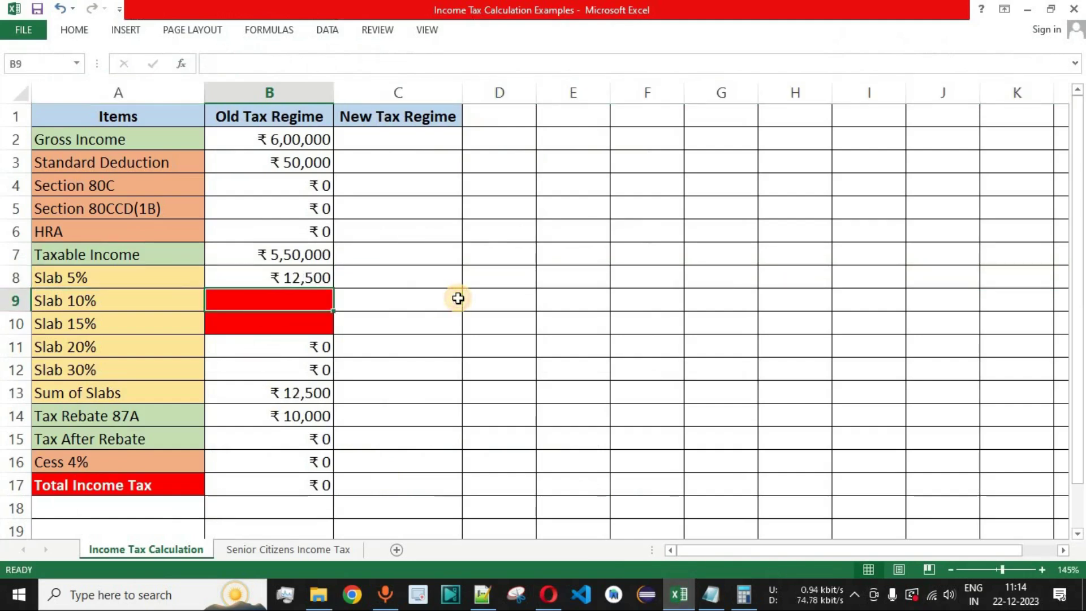
Check the Taxable Income in cell B7, then the Rs. 5 Lakh – Rs. 10 Lakh row of the browser's old-regime slab table
click(271, 258)
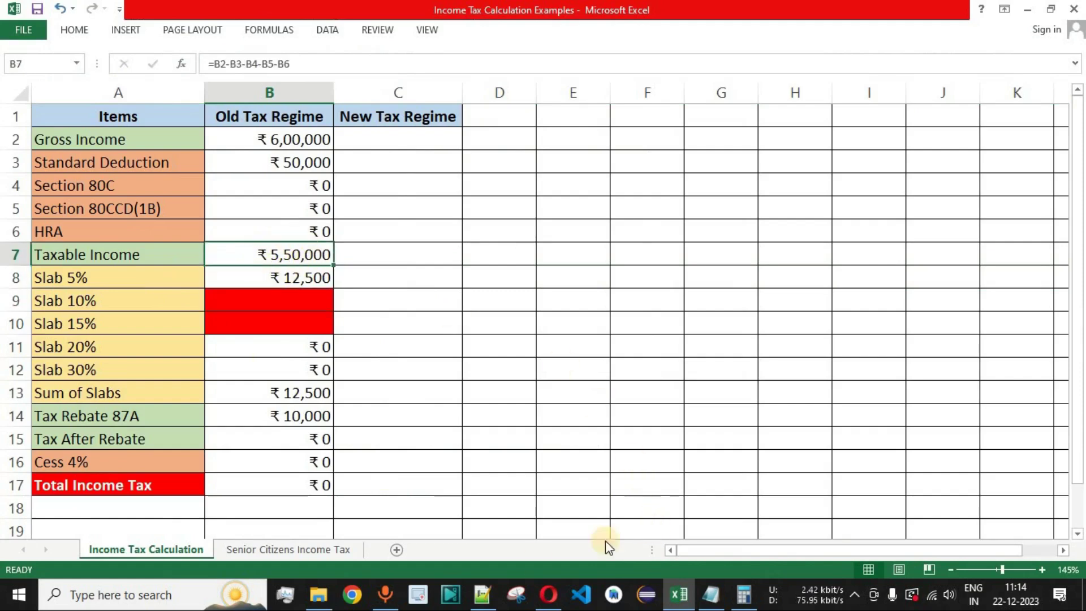
mouse_move(546, 595)
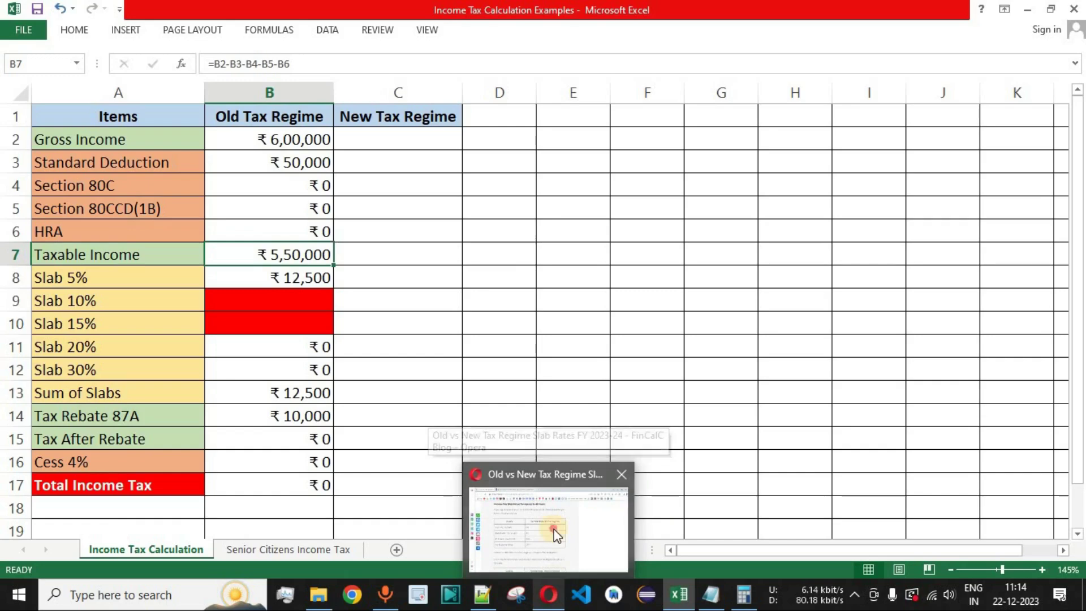
click(481, 498)
drag(194, 352, 297, 352)
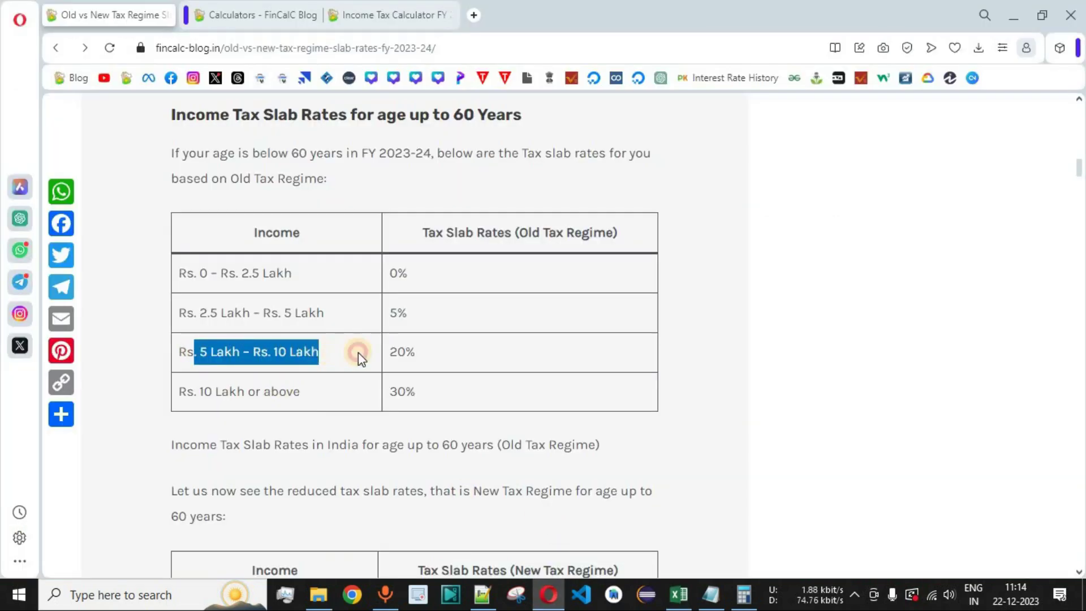
drag(408, 353, 421, 355)
click(452, 353)
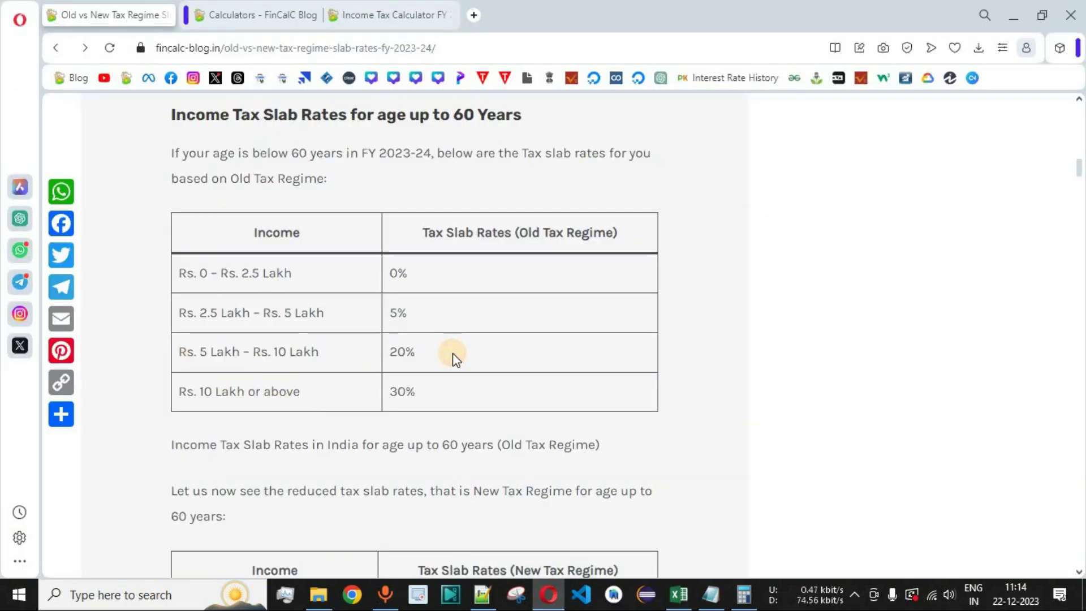
drag(177, 354, 240, 353)
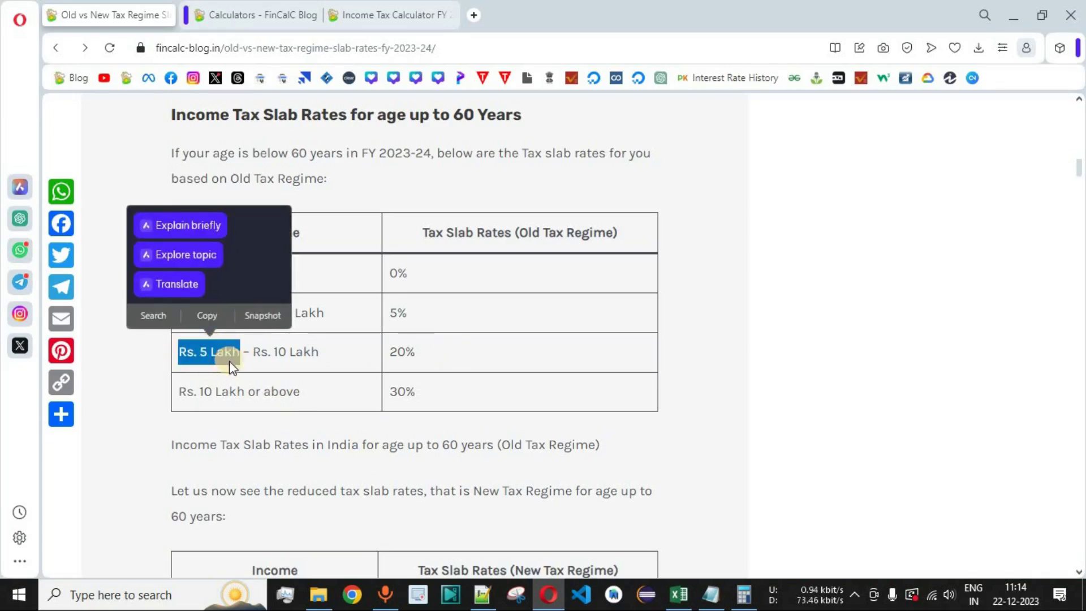
Compute the 20% slab tax in the Calculator app as 50000 × 20 ÷ 100
click(754, 601)
key(Escape)
click(860, 474)
click(855, 534)
click(856, 535)
click(855, 535)
click(855, 534)
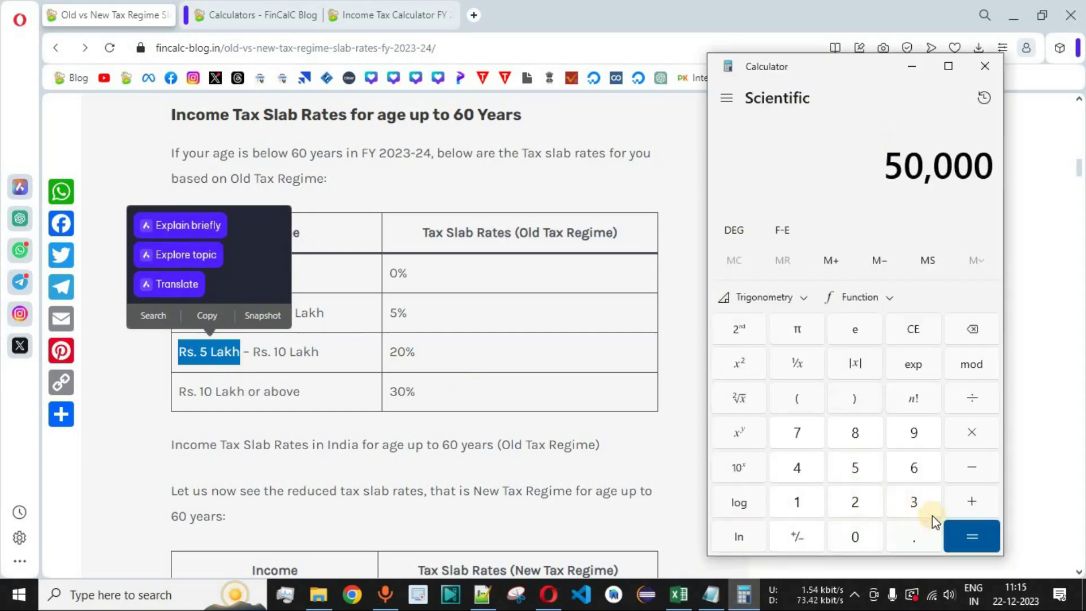
click(972, 433)
click(858, 506)
click(857, 538)
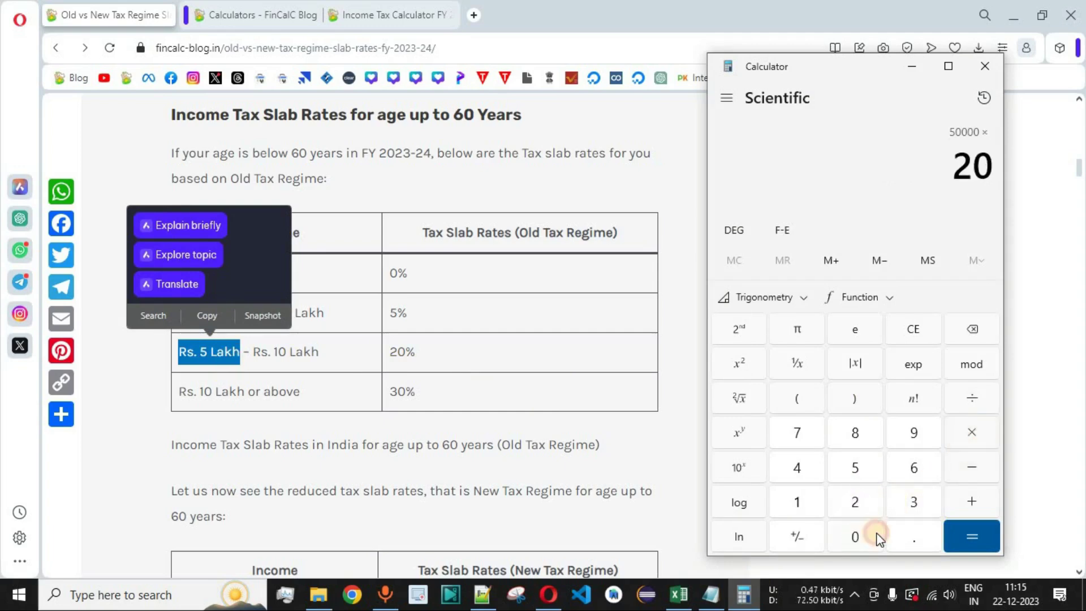
click(972, 399)
click(818, 503)
click(856, 537)
click(857, 538)
click(969, 536)
Copy the Calculator result, 10000, into the old-regime Slab 20% cell B11 in Excel
drag(915, 165, 989, 160)
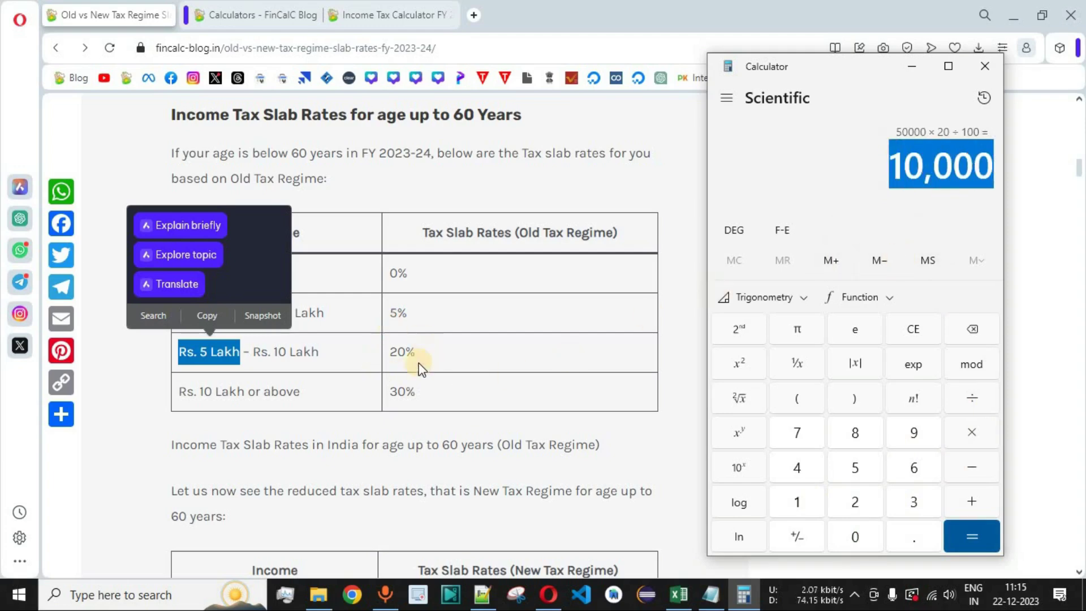
click(683, 598)
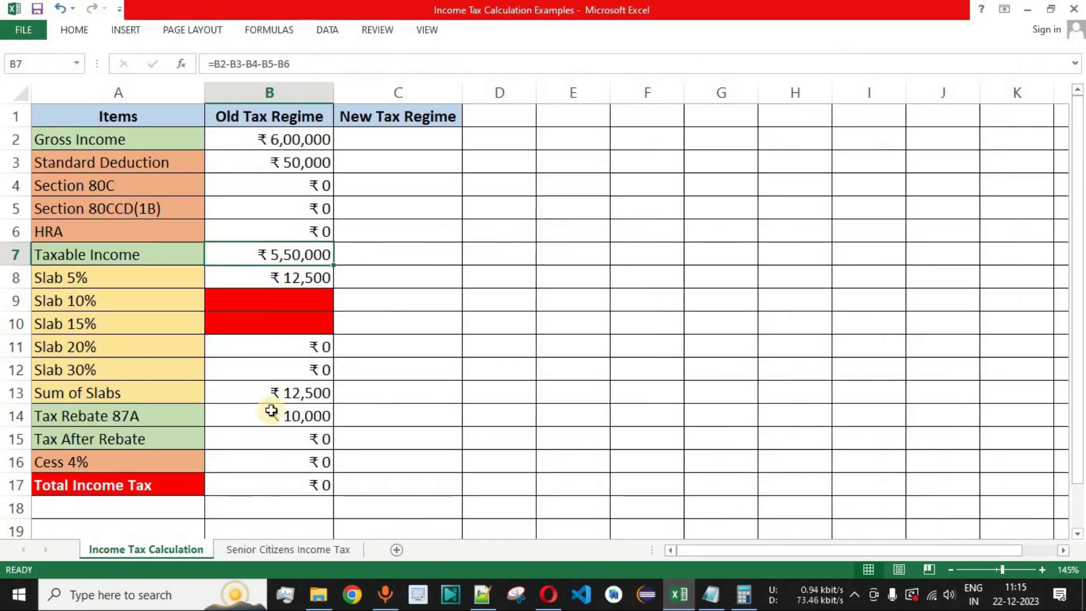
click(278, 347)
key(ctrl+v)
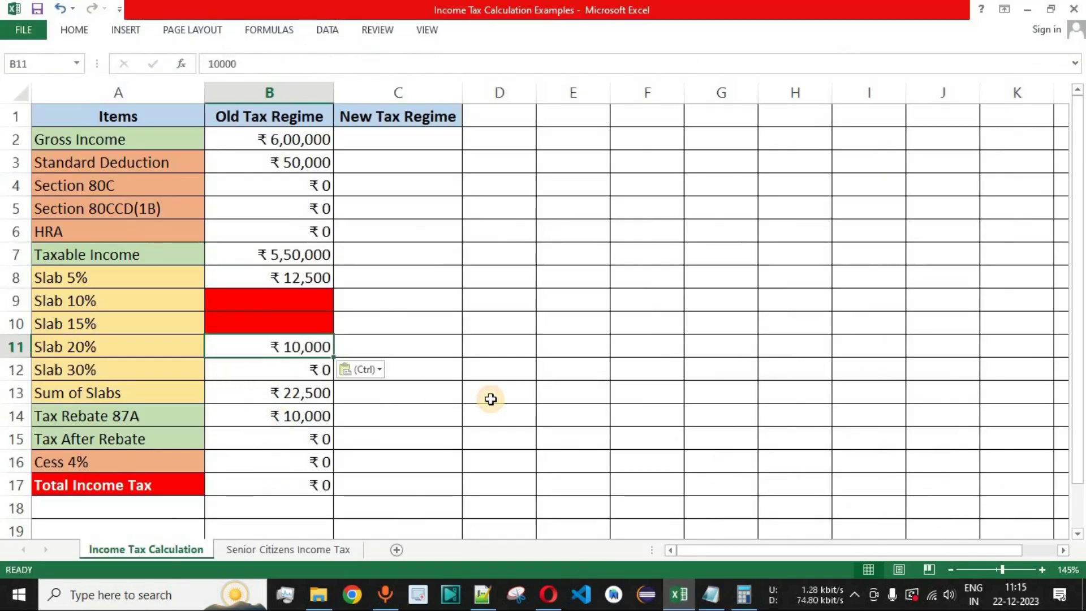
Review the Sum of Slabs formula in cell B13 and the Taxable Income row
click(277, 396)
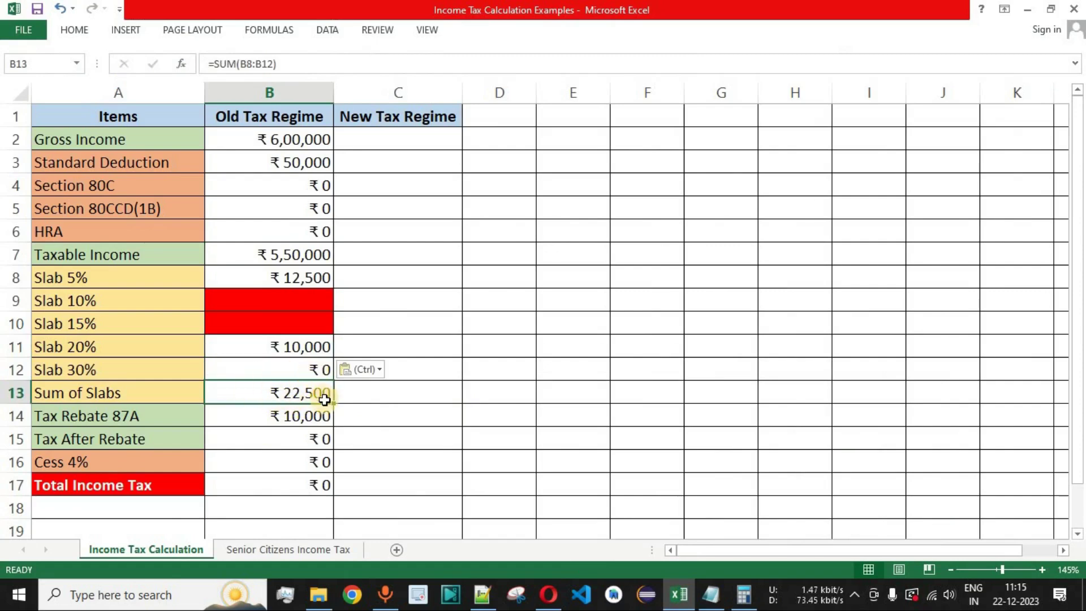
click(290, 254)
click(9, 258)
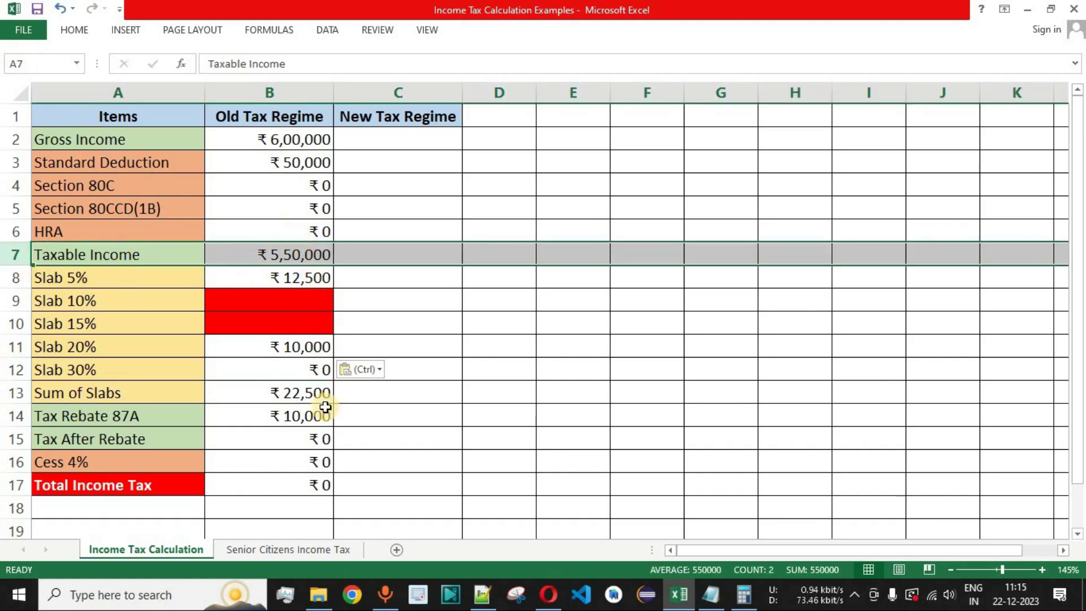
Set the old-regime Tax Rebate 87A in cell B14 to 0
click(301, 416)
click(10, 416)
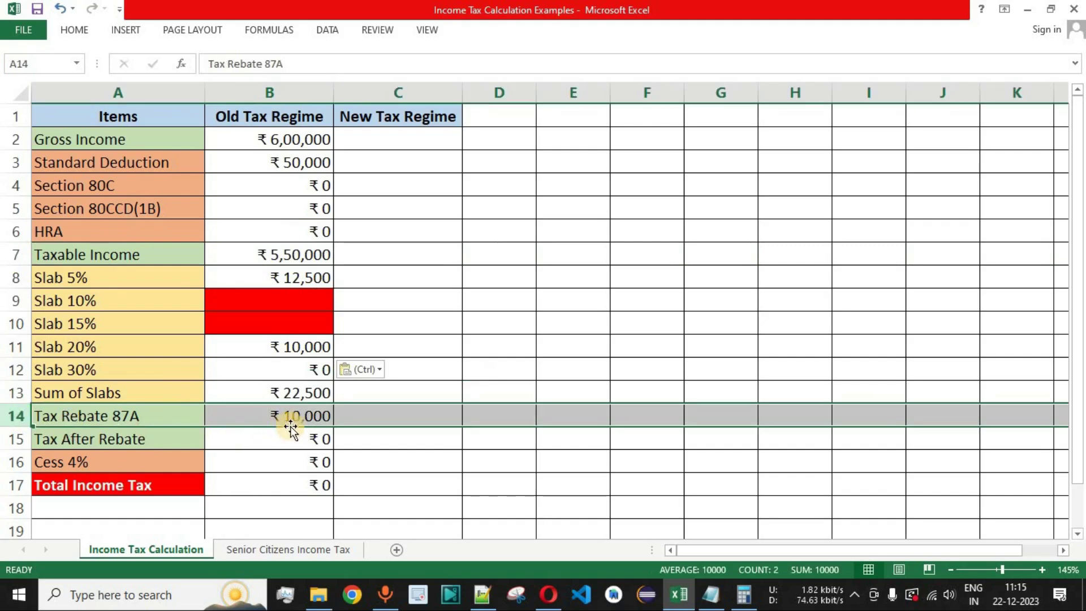
click(311, 417)
text(0)
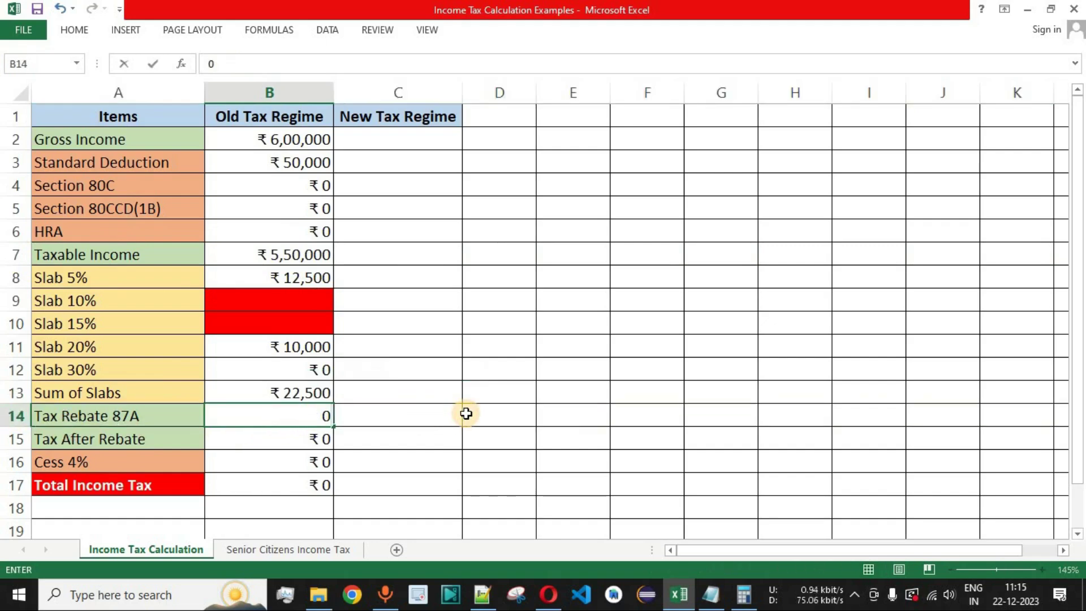
key(Return)
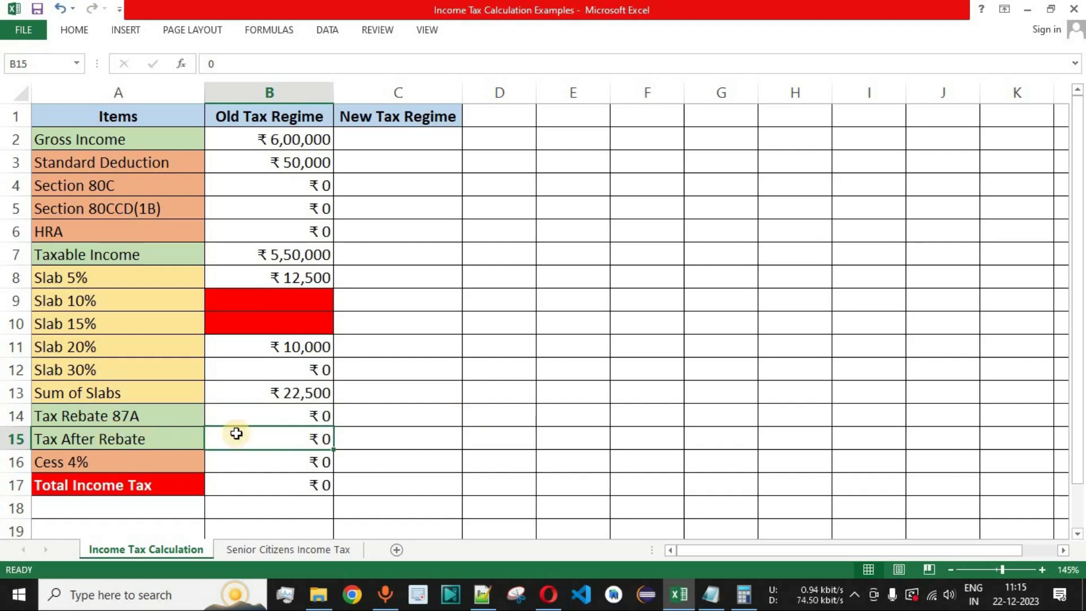
Check the rebate against the Sum of Slabs and set Tax After Rebate in cell B15 to 22500
click(311, 412)
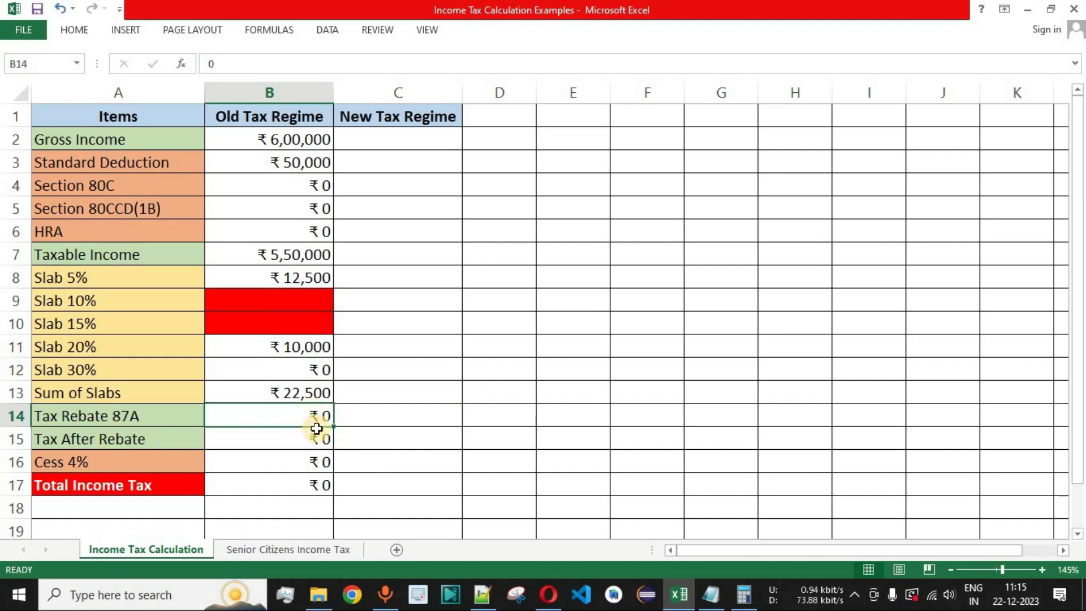
click(288, 399)
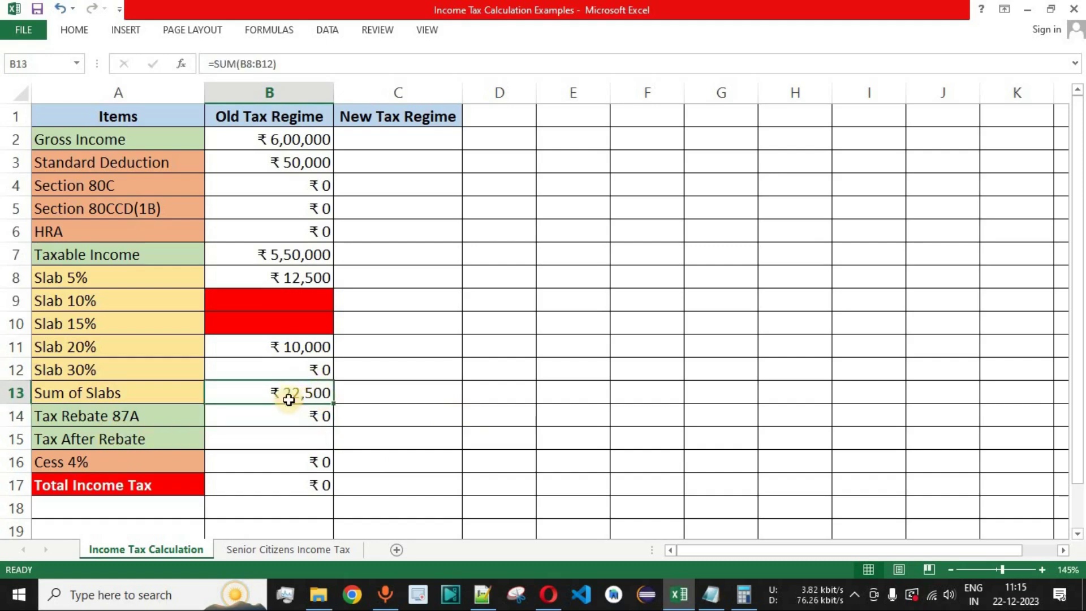
click(297, 439)
text(22,)
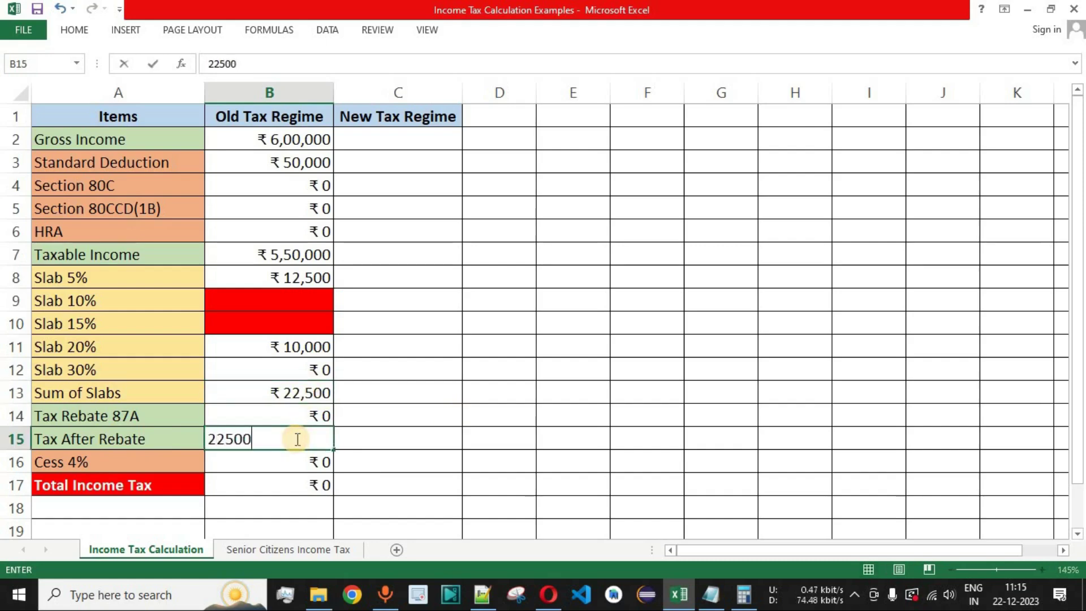
text(500)
key(Return)
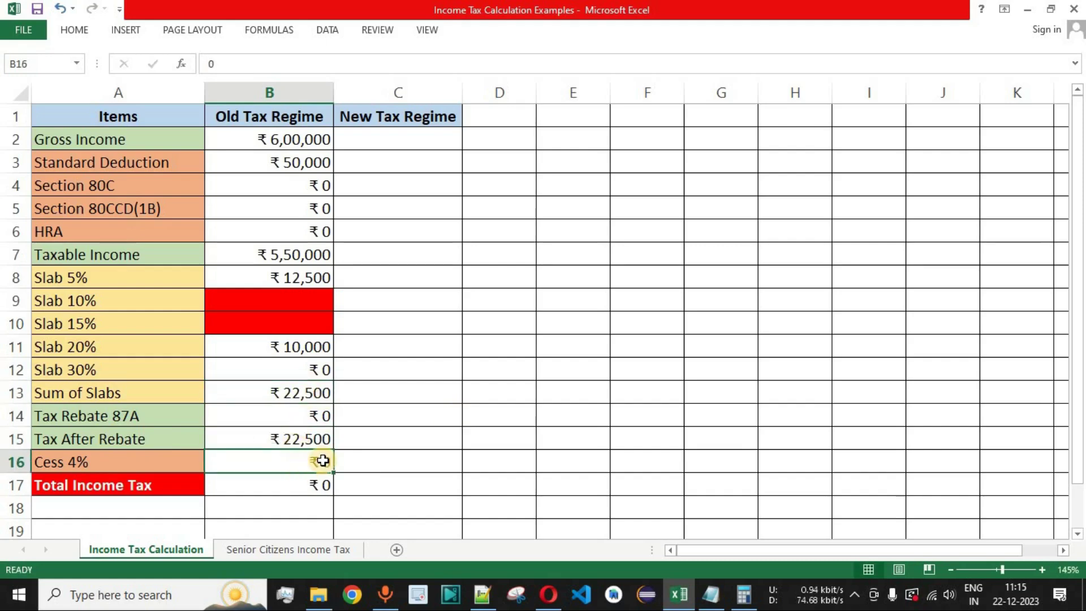
Compute the 4% cess on Tax After Rebate in the Calculator app as 22500 × 4 ÷ 100
click(317, 438)
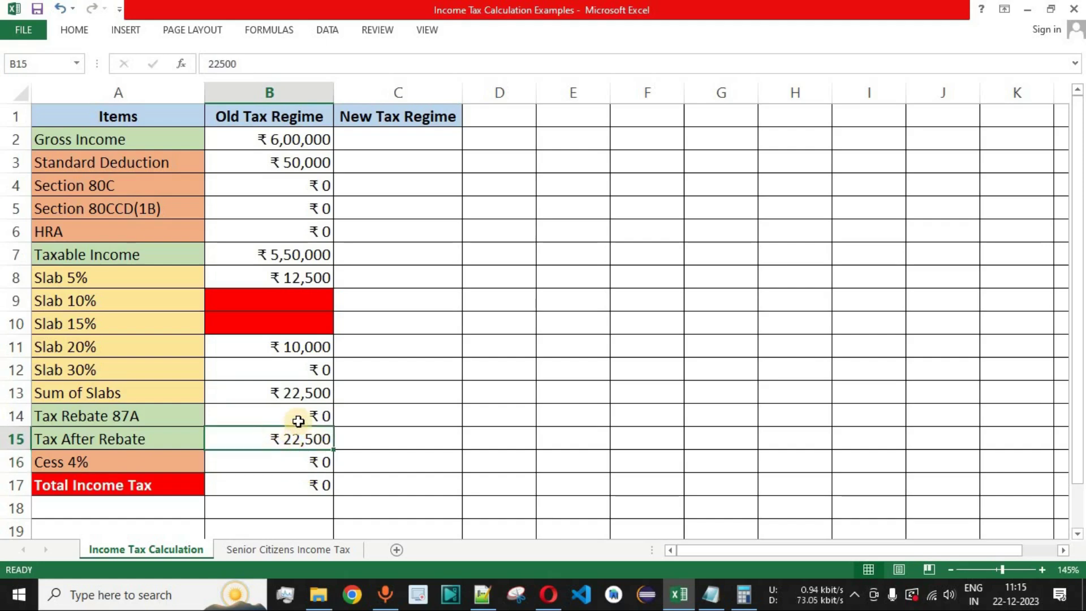
click(748, 596)
key(Escape)
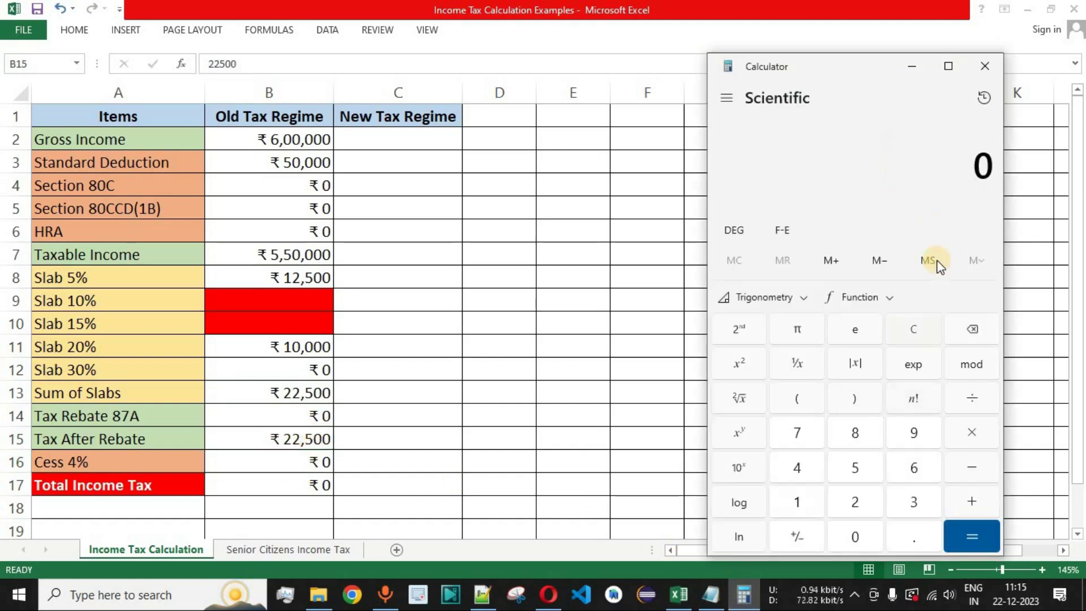
click(860, 473)
click(857, 535)
click(857, 535)
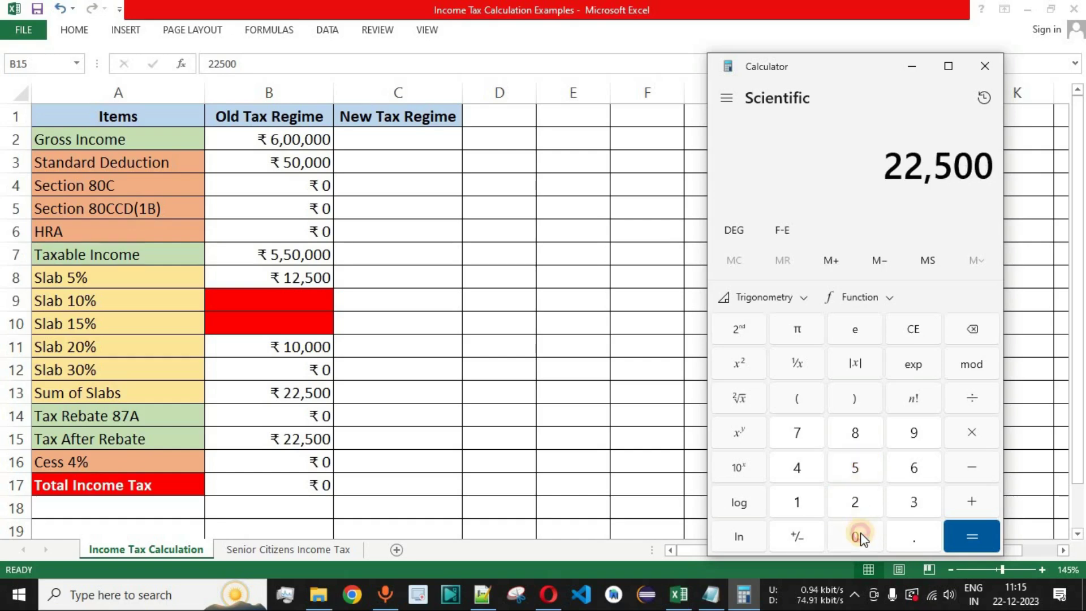
click(797, 467)
click(972, 399)
click(797, 502)
click(855, 537)
click(854, 536)
click(962, 540)
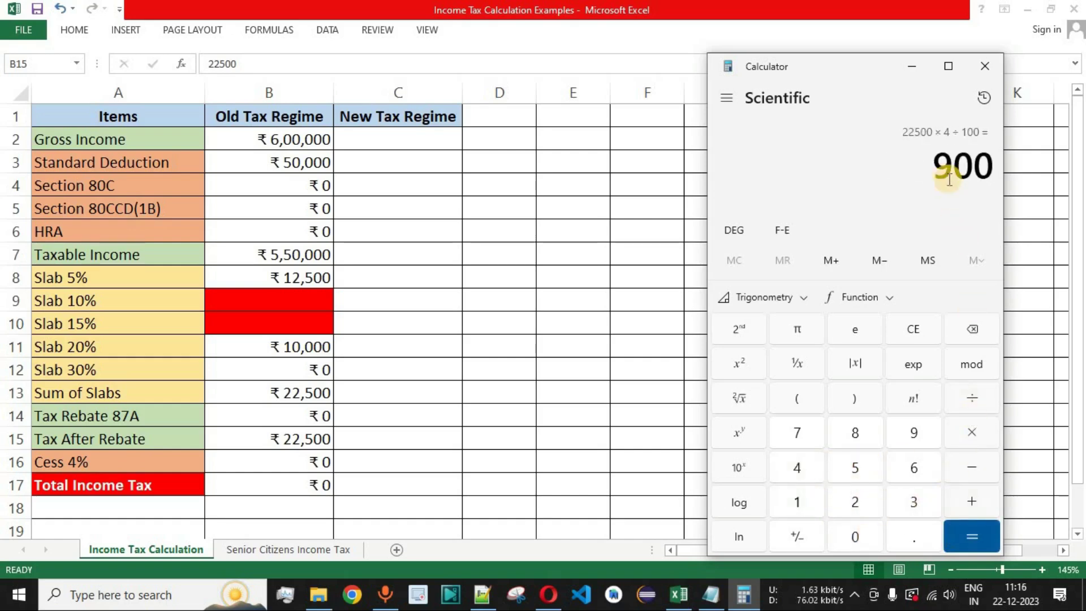
Return to Excel and set the old-regime Cess 4% in cell B16 to 900
drag(955, 165, 923, 204)
click(306, 463)
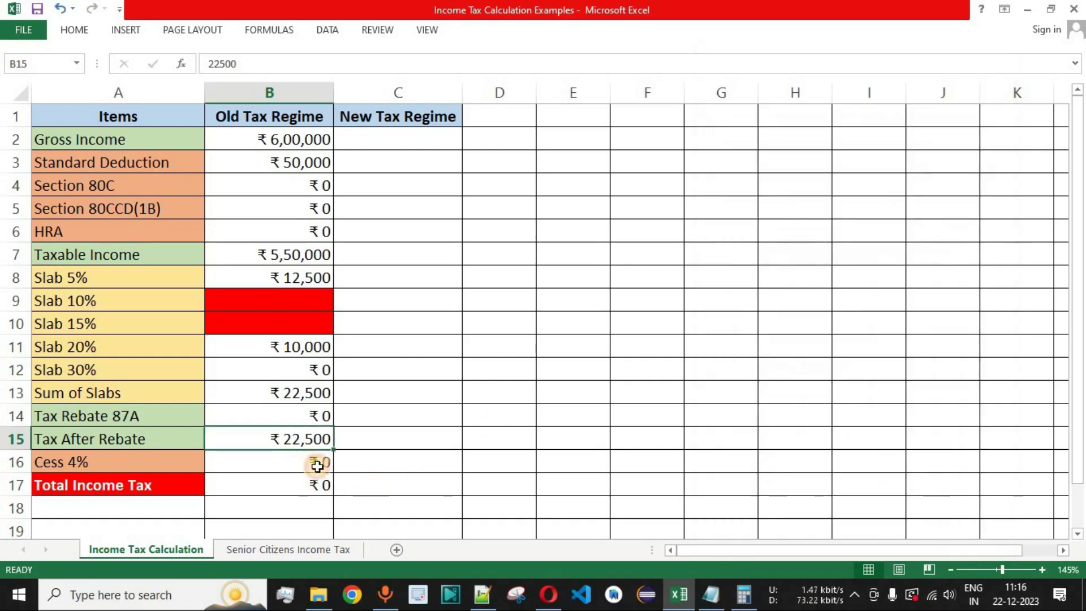
text(900)
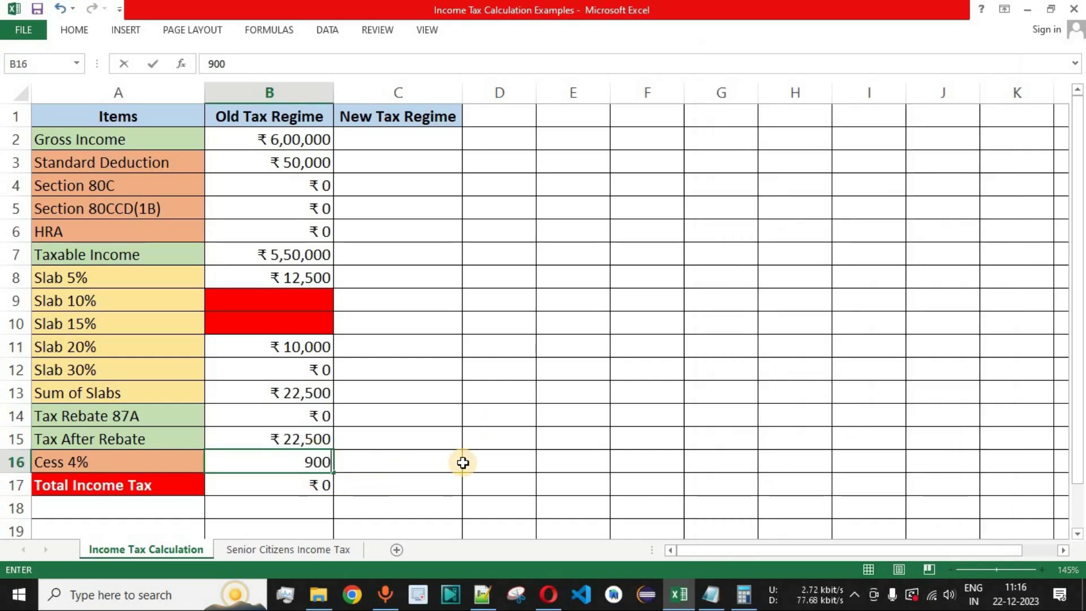
key(Return)
Calculate the old-regime Total Income Tax in cell B17 with the formula =SUM(B15:B16)
text(=sum)
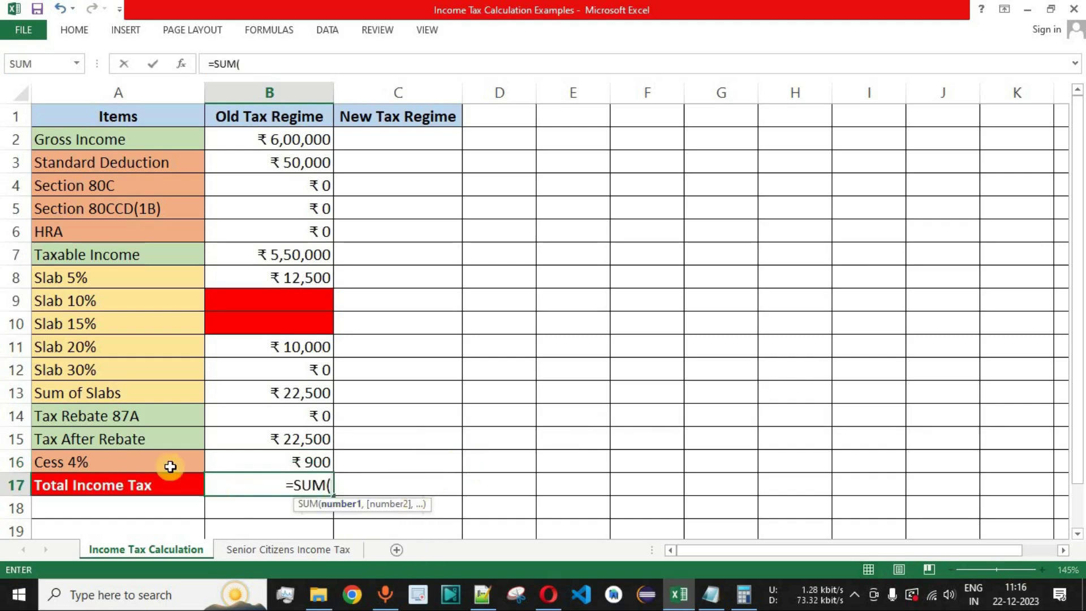
click(294, 448)
drag(295, 448, 294, 461)
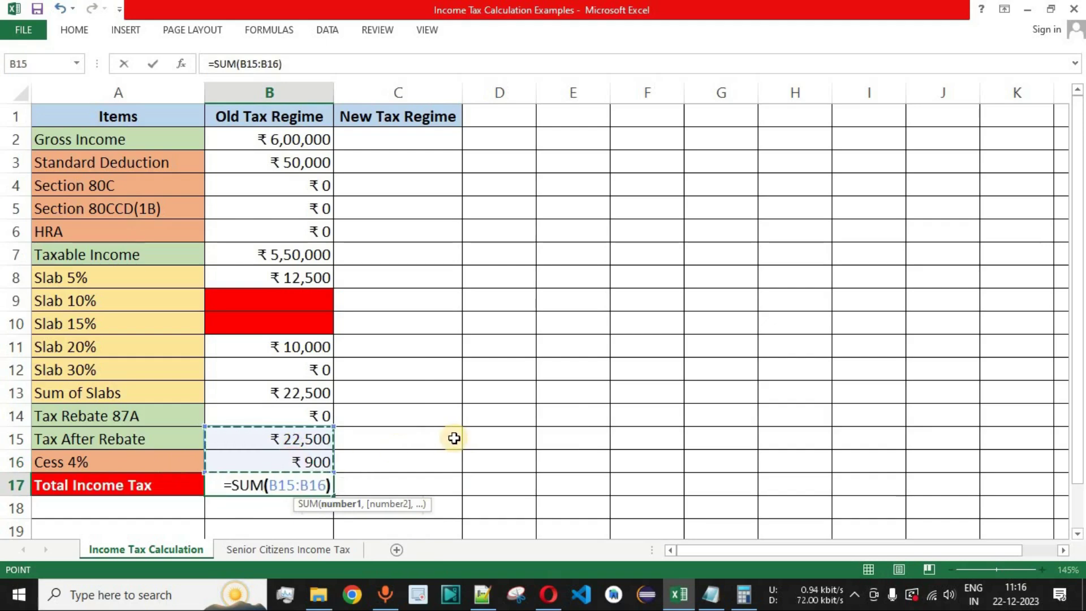
key(Return)
Review the old-regime Total Income Tax, Tax After Rebate, Slab 5% and Taxable Income values
click(308, 491)
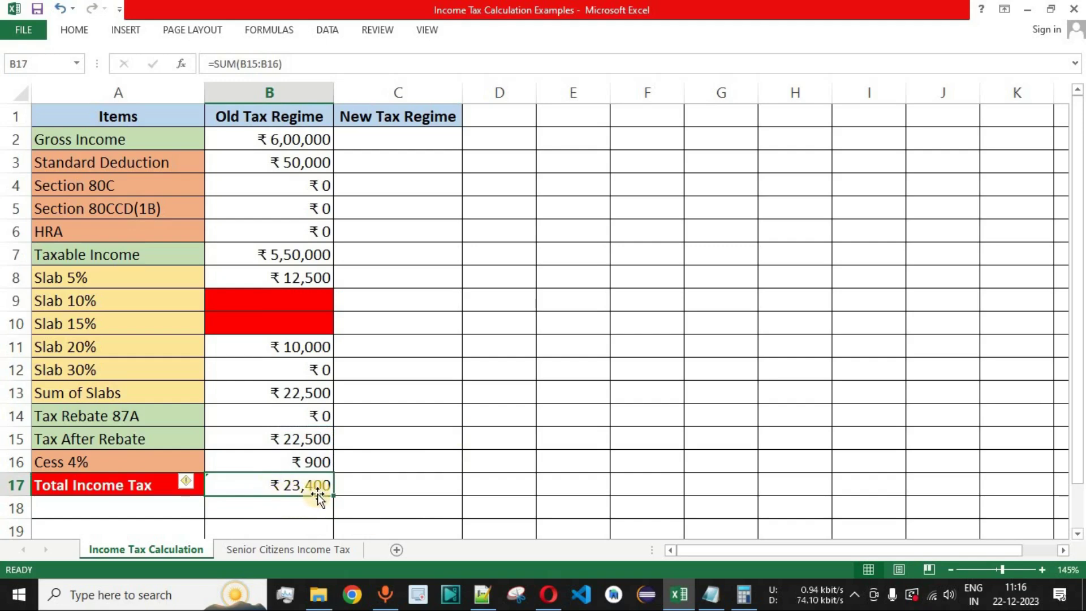
click(310, 440)
click(305, 277)
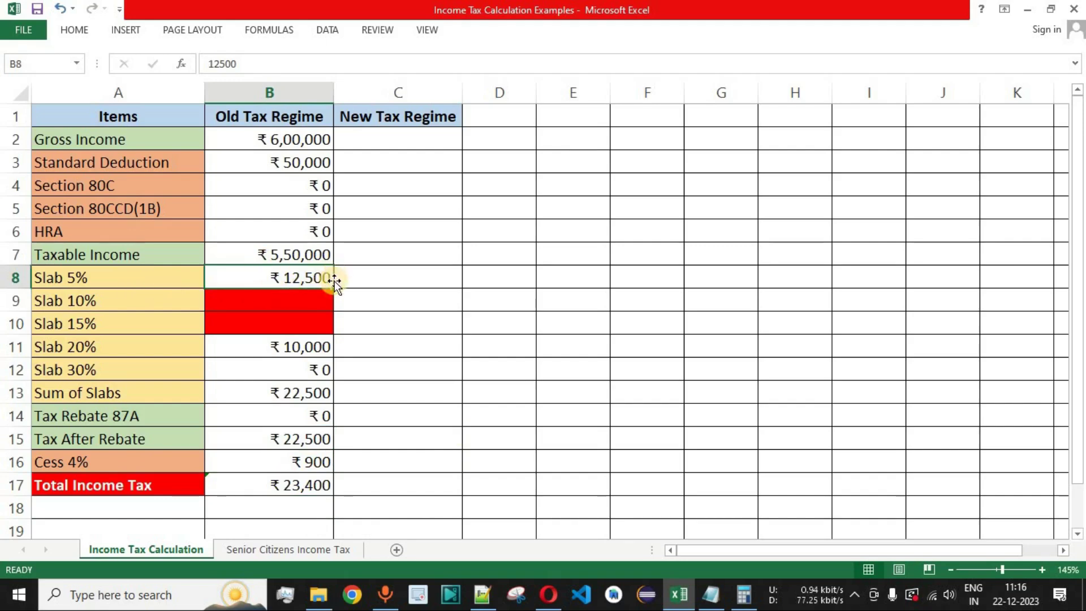
click(15, 255)
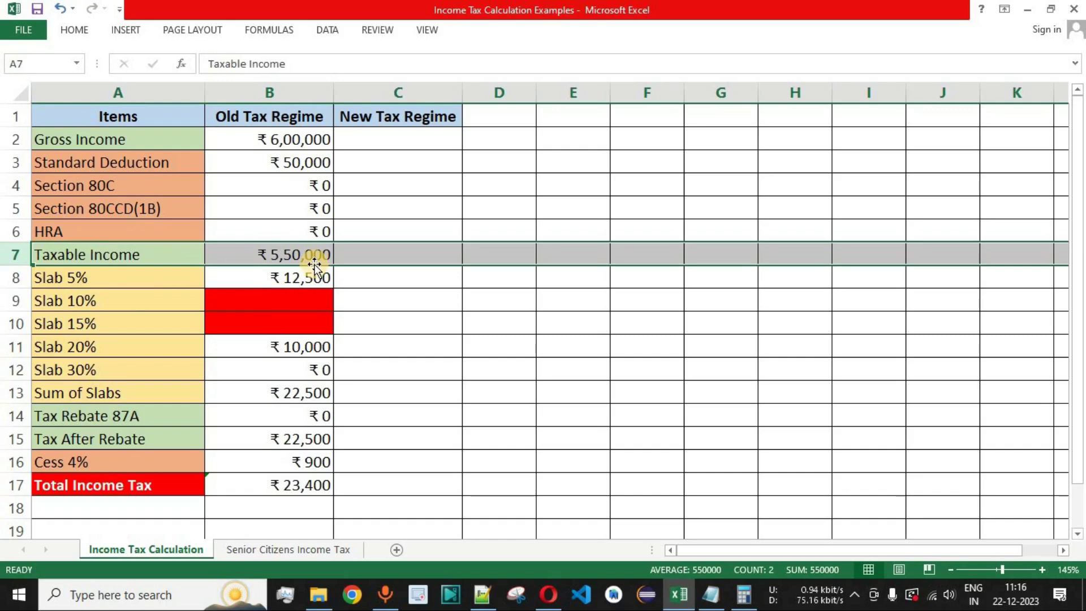
Switch to the Income Tax Calculator page in the browser and set Income from Salary to 600000
click(548, 594)
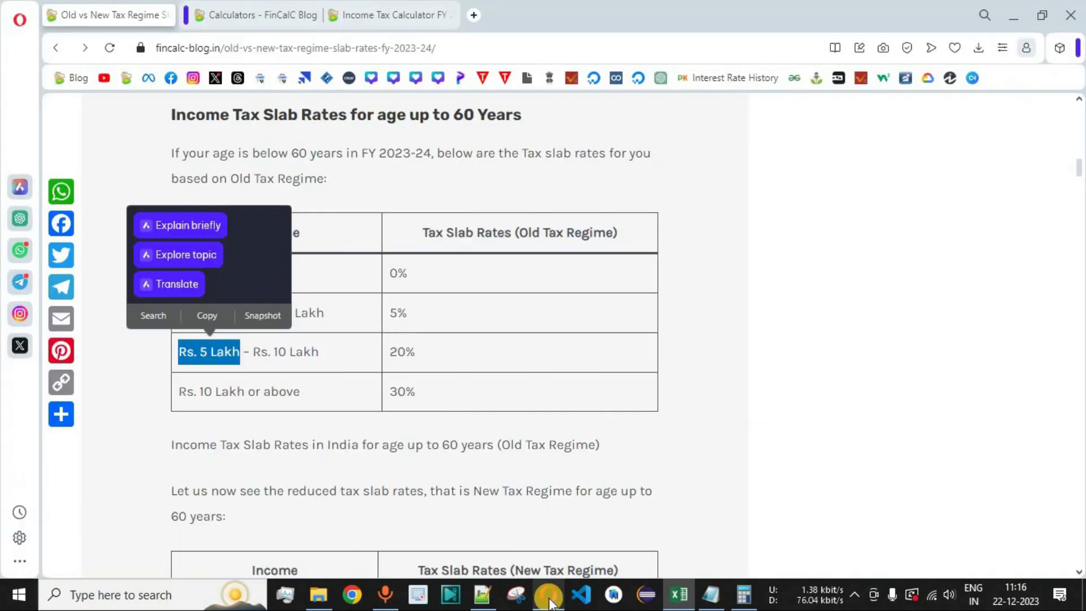
click(379, 17)
scroll(505, 320, up, 5)
click(193, 356)
double_click(194, 355)
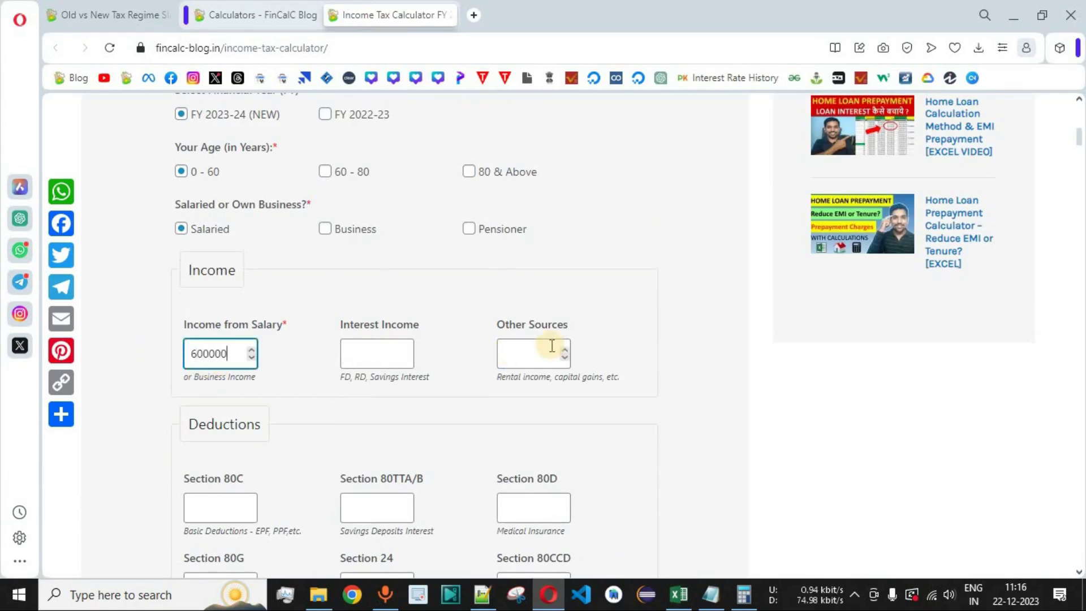
Enter 600000 as the Income from Salary in the online calculator and switch back to the Excel worksheet
text(600000)
click(733, 407)
key(alt+Tab)
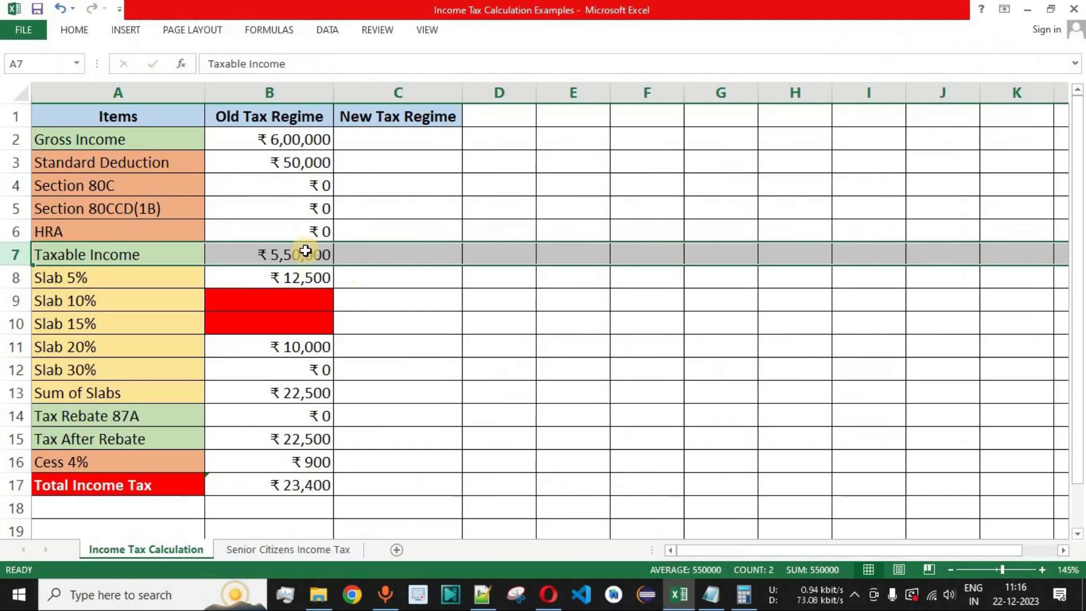
Compare the old-regime Total Income Tax in the worksheet with the online calculator's Old Tax Regime result
click(315, 162)
click(308, 262)
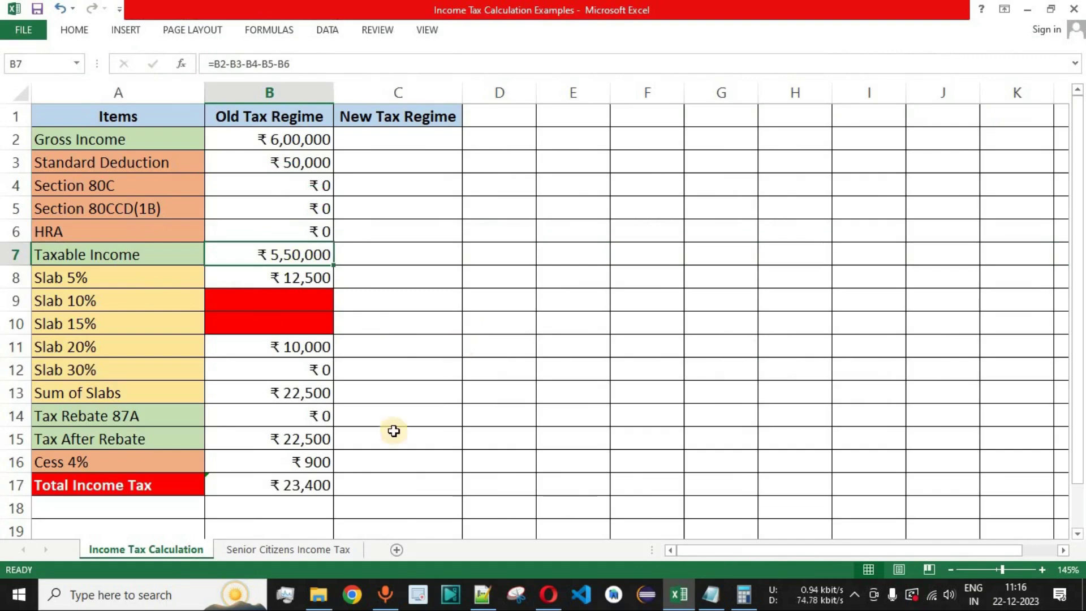
click(303, 484)
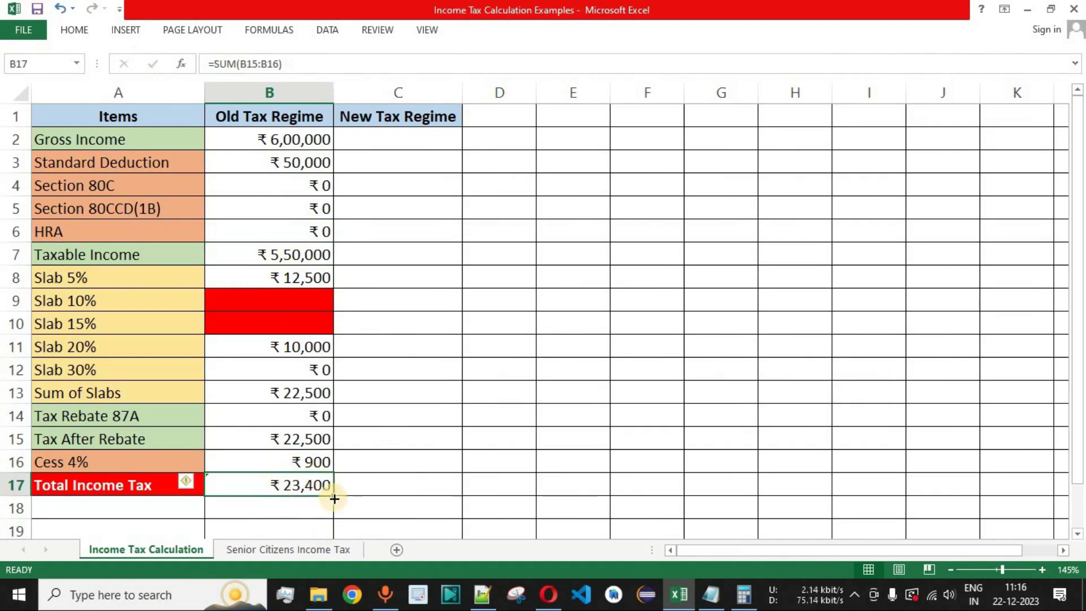
key(alt+Tab)
scroll(585, 353, down, 5)
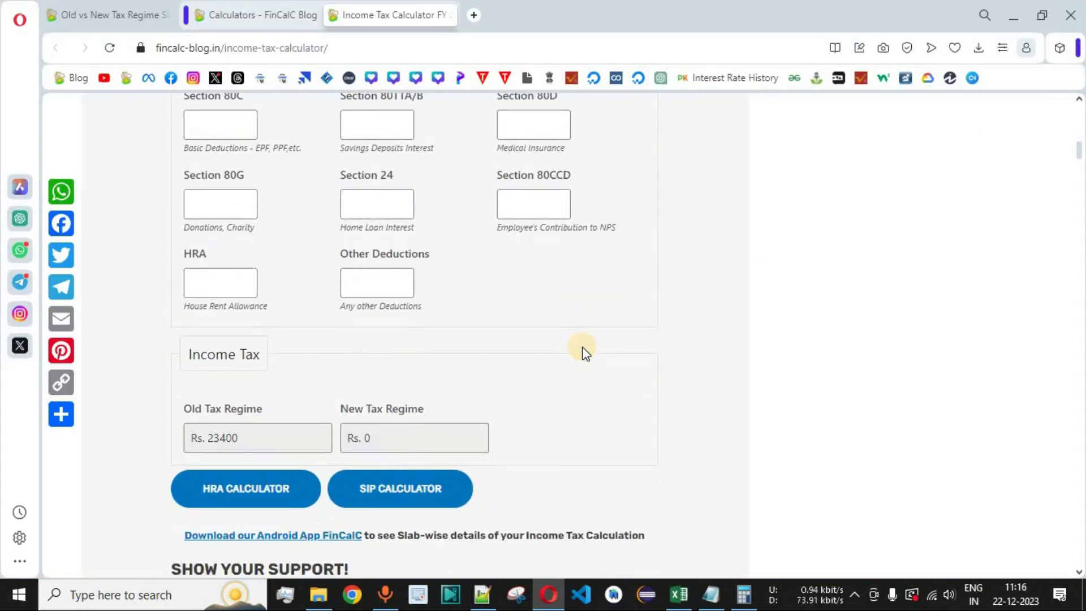
drag(206, 396, 261, 395)
drag(190, 425, 243, 426)
click(251, 426)
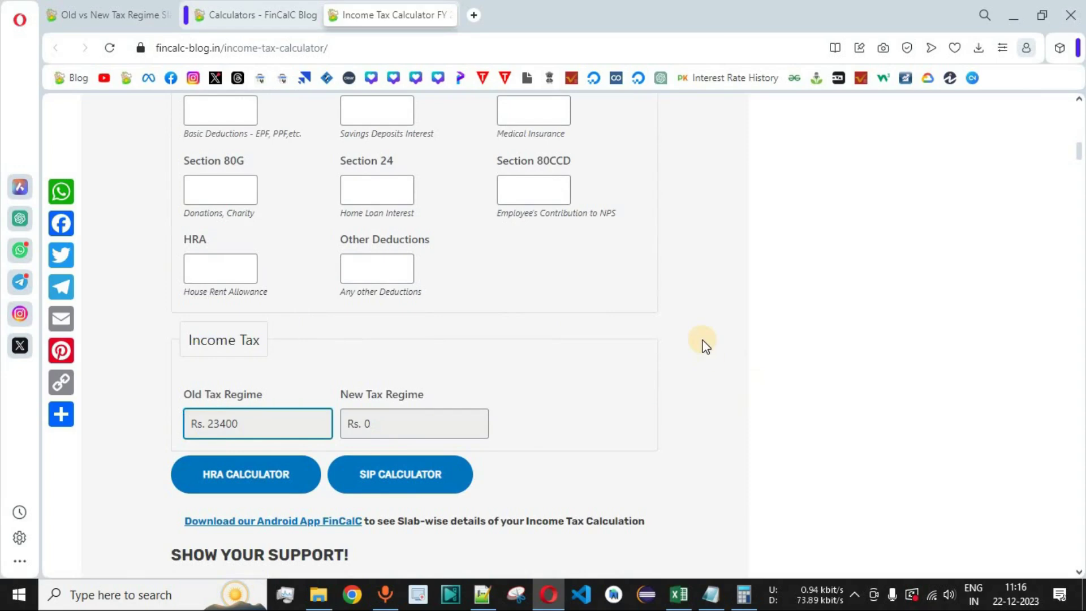
Return to Excel and review the old-regime slab, rebate, Taxable Income and deduction rows
key(alt+Tab)
click(291, 278)
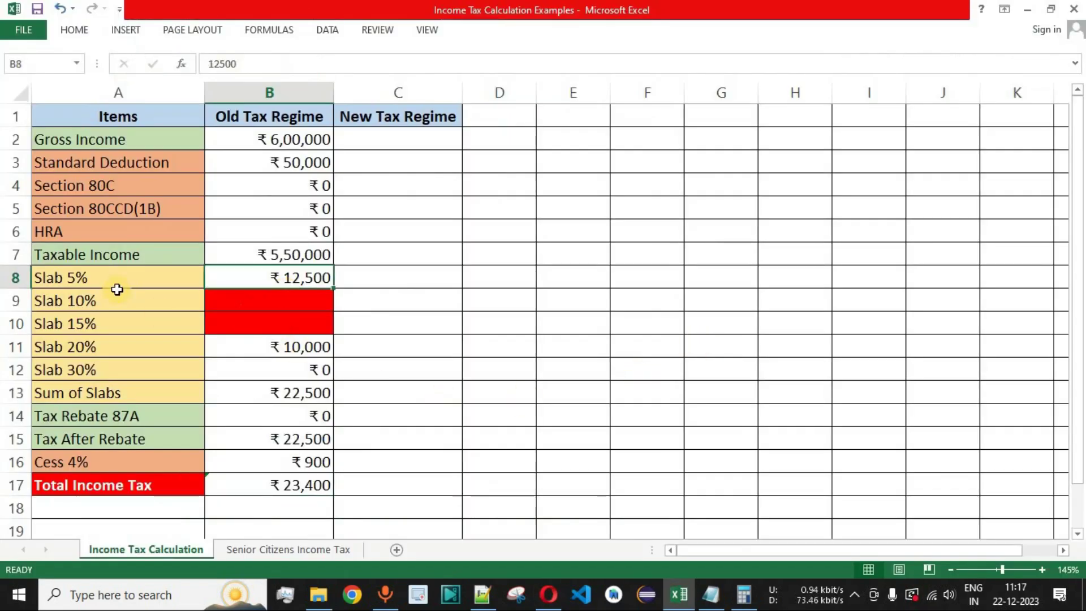
drag(150, 279, 281, 417)
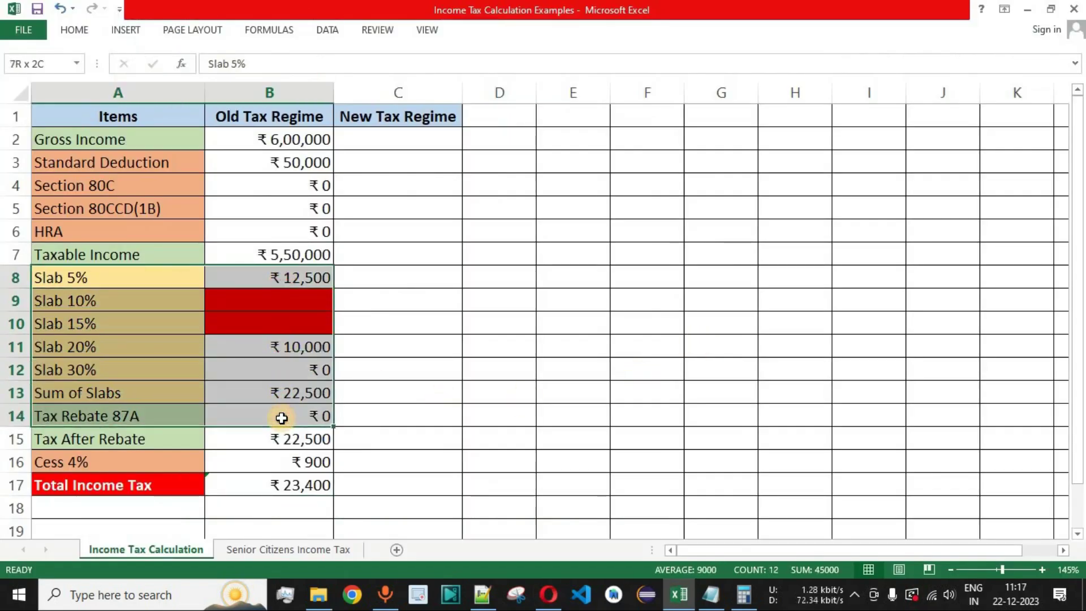
click(297, 255)
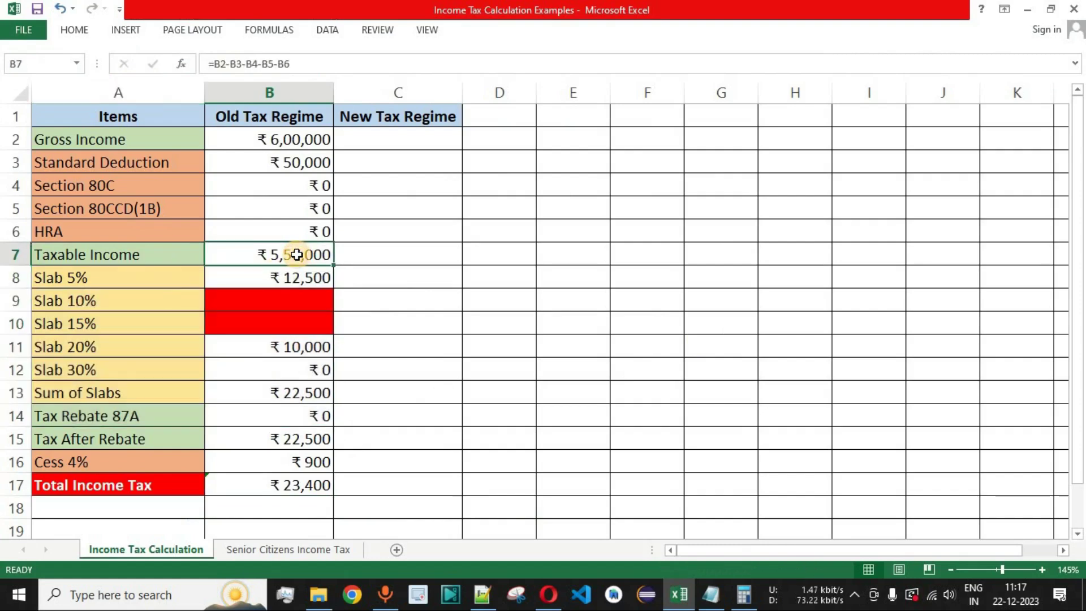
drag(135, 185, 279, 238)
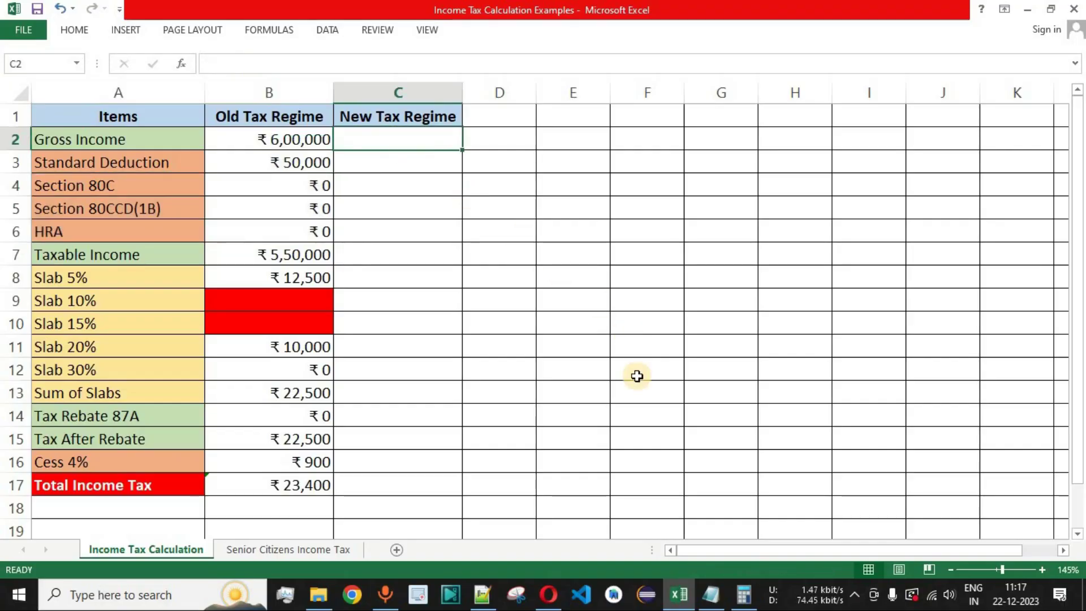
Check the new-regime 87A income limit in Notepad, and set the new-regime Gross Income in cell C2 to 750000
click(717, 605)
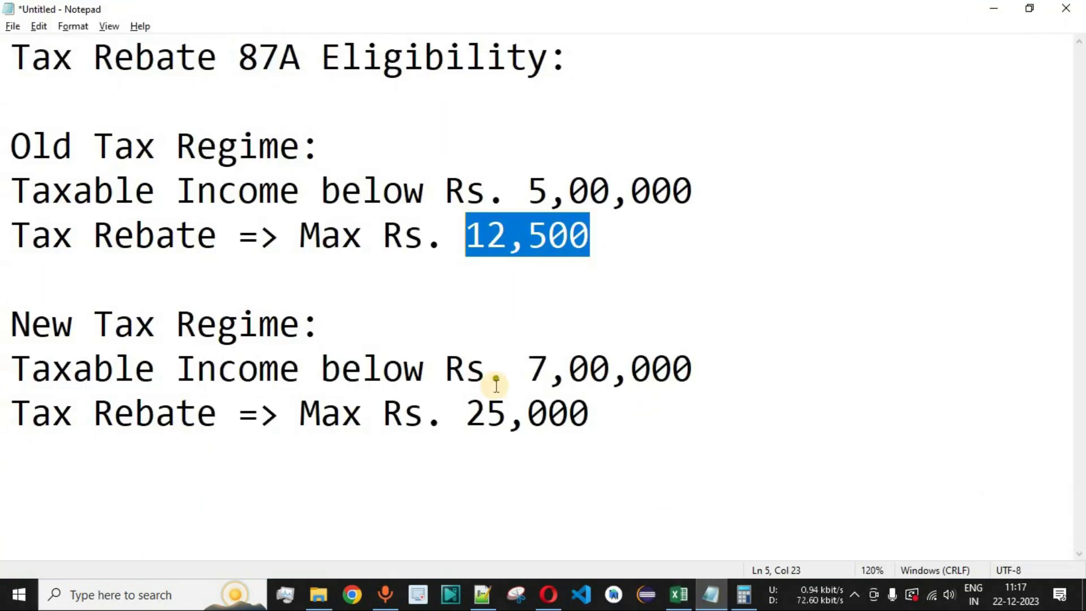
drag(686, 372, 532, 370)
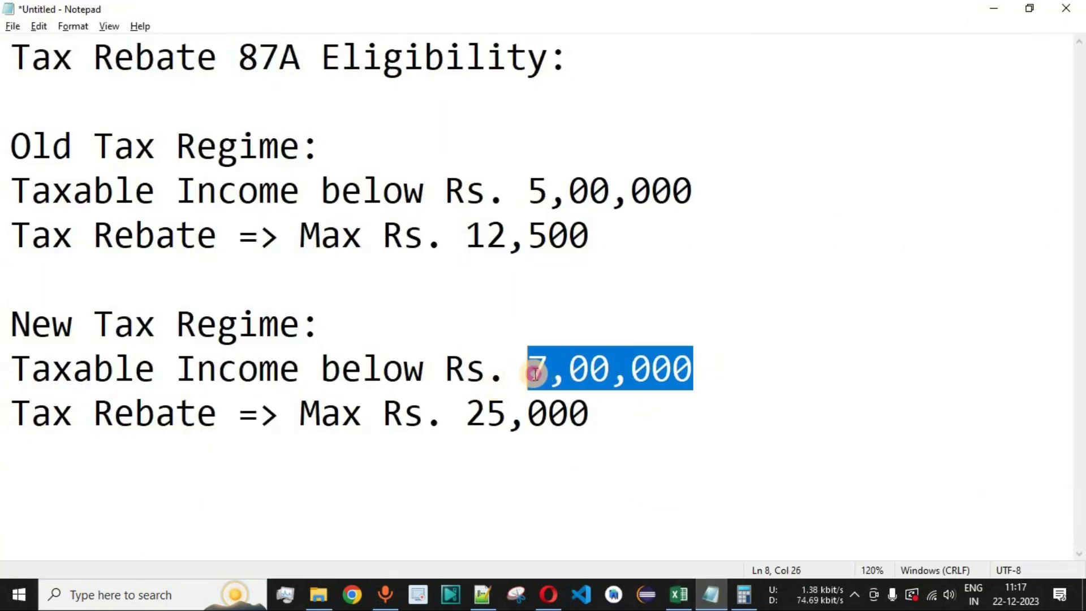
key(alt+Tab)
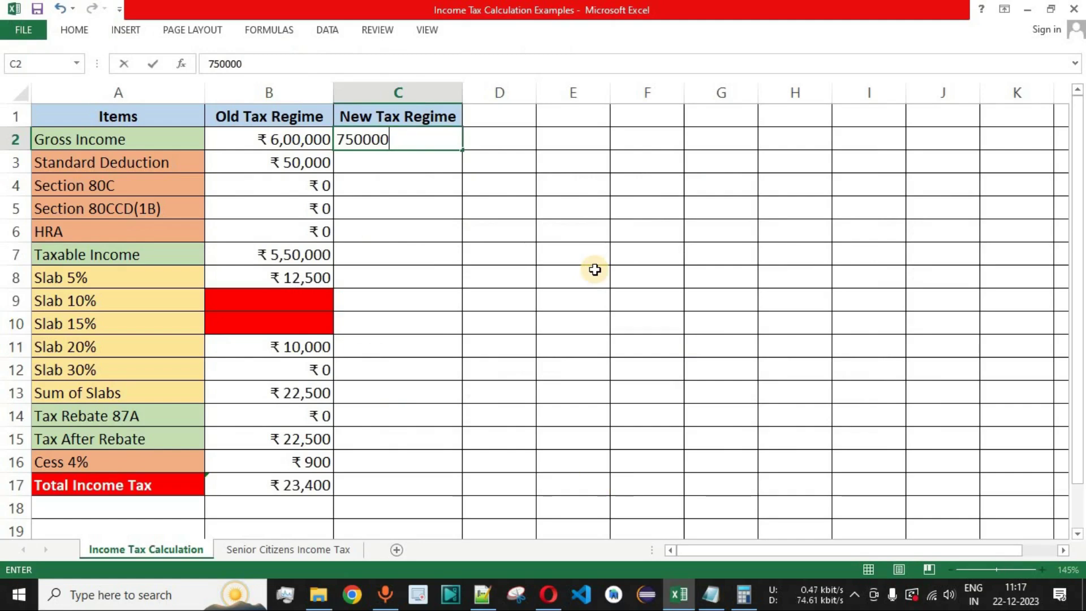
key(Return)
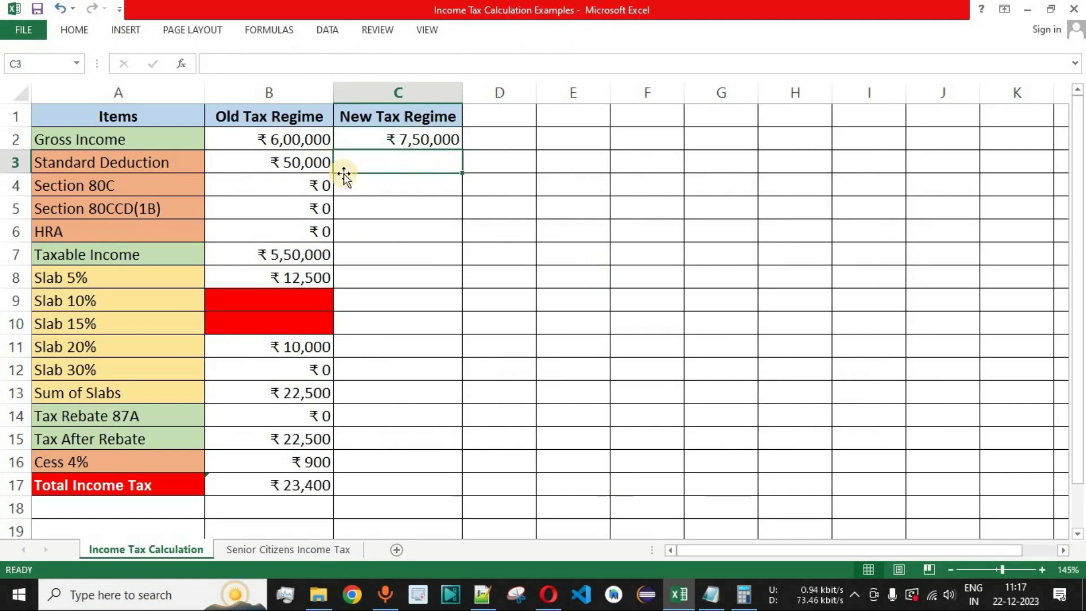
Copy the Standard Deduction from cell B3 into the new-regime cell C3
click(307, 168)
key(ctrl+c)
click(399, 175)
key(Return)
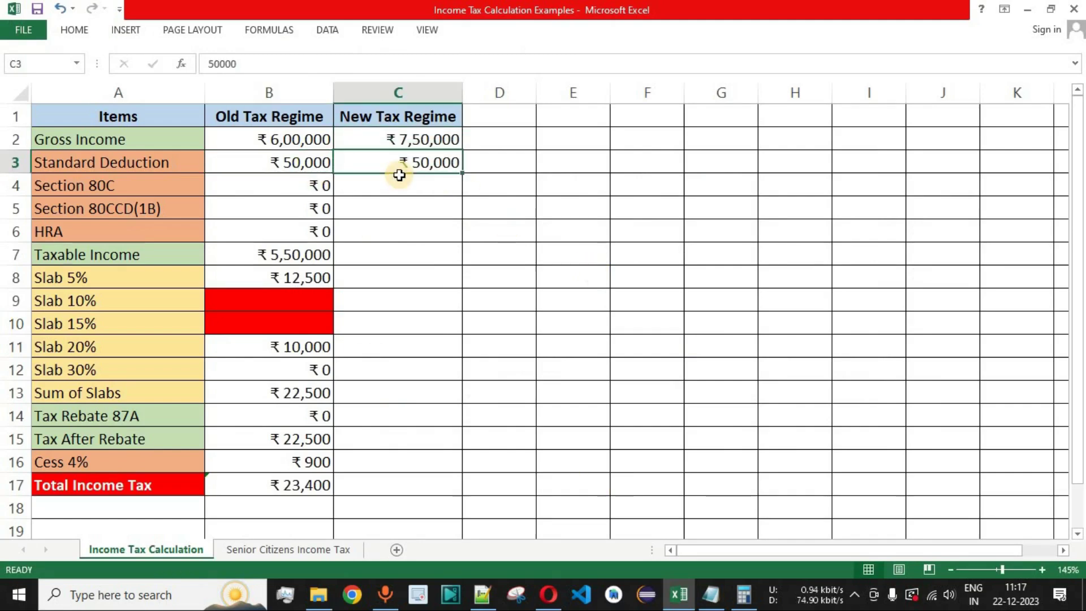
Copy the zero Section 80C, Section 80CCD(1B) and HRA values from B4:B6 into the new-regime cells C4:C6
drag(317, 184, 327, 230)
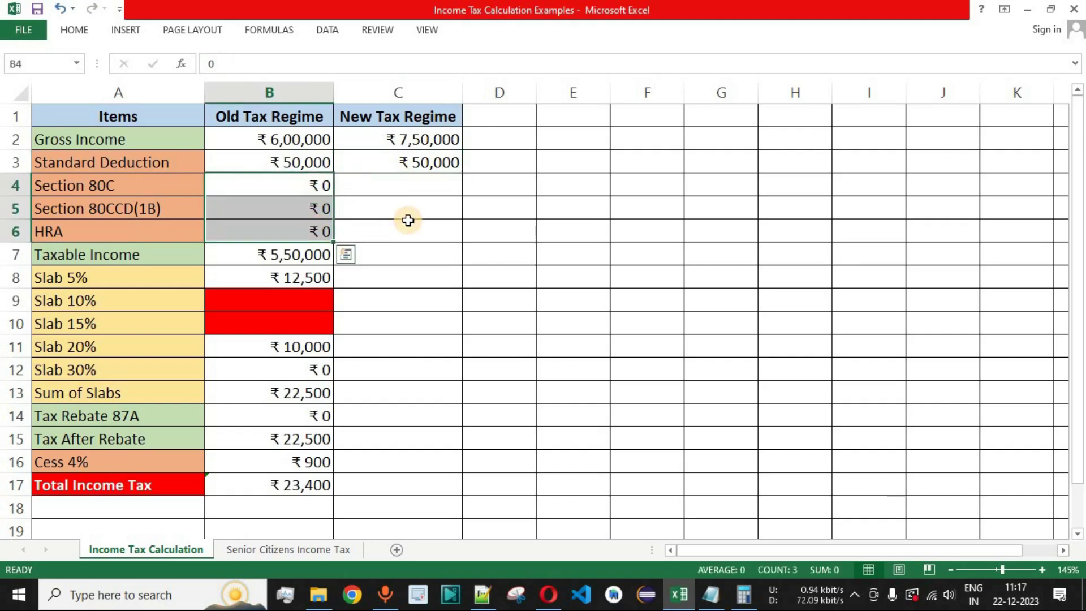
key(ctrl+c)
key(Right)
key(Return)
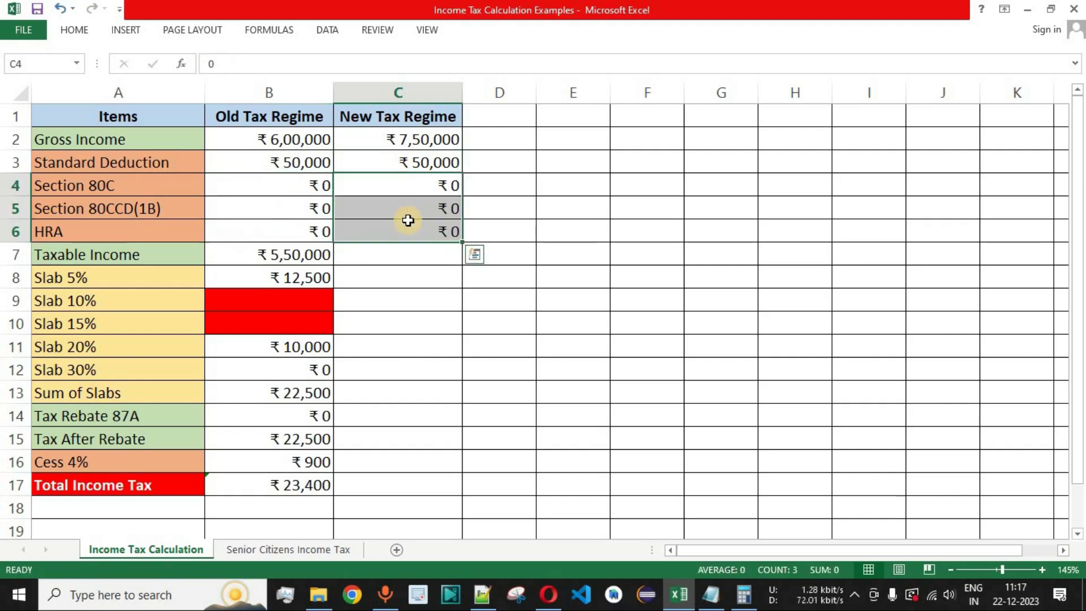
click(415, 122)
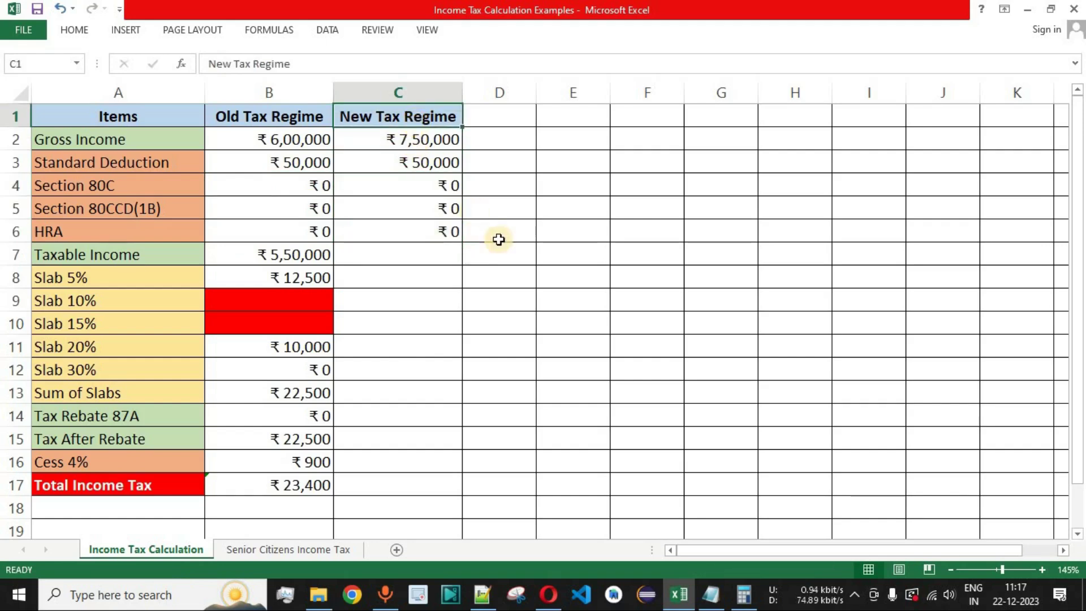
drag(450, 197, 459, 226)
click(486, 232)
Extend the Taxable Income formula from cell B7 into the new-regime cell C7 and check the amounts it uses
click(300, 252)
drag(337, 266, 453, 265)
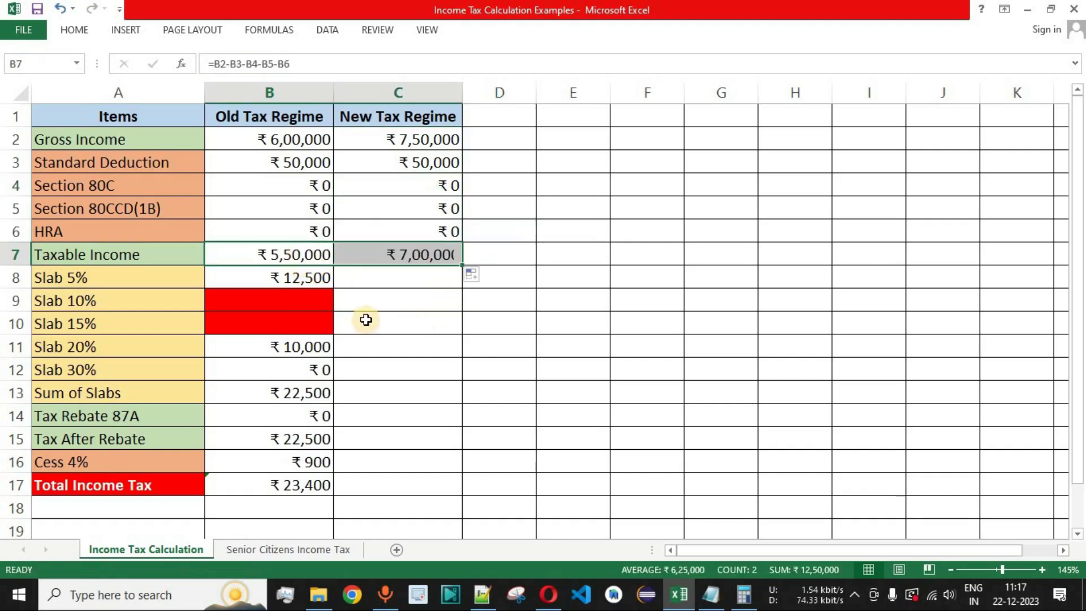
click(399, 254)
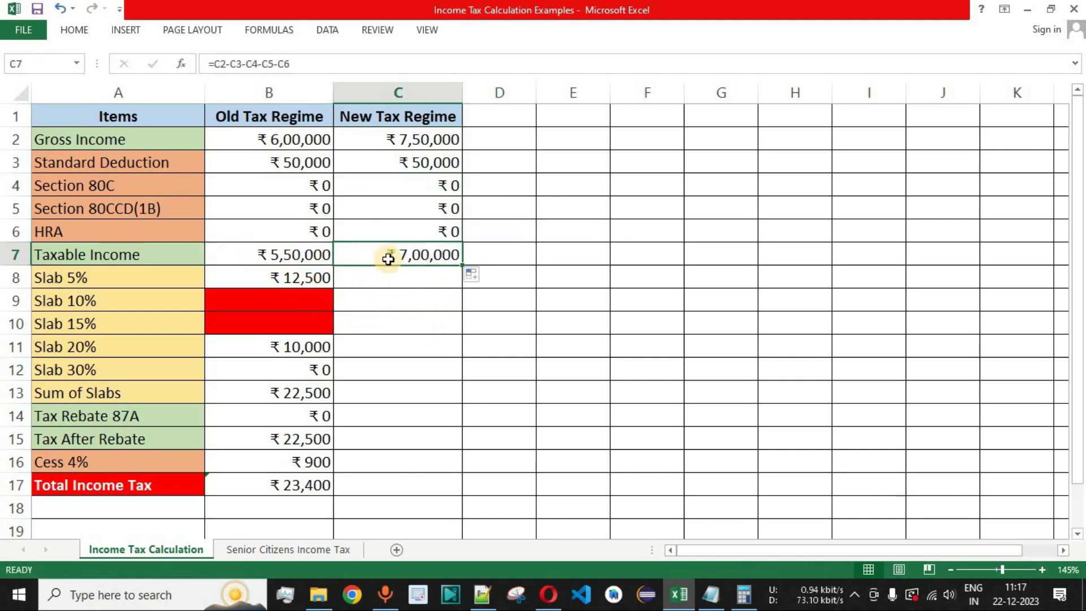
click(434, 144)
click(431, 162)
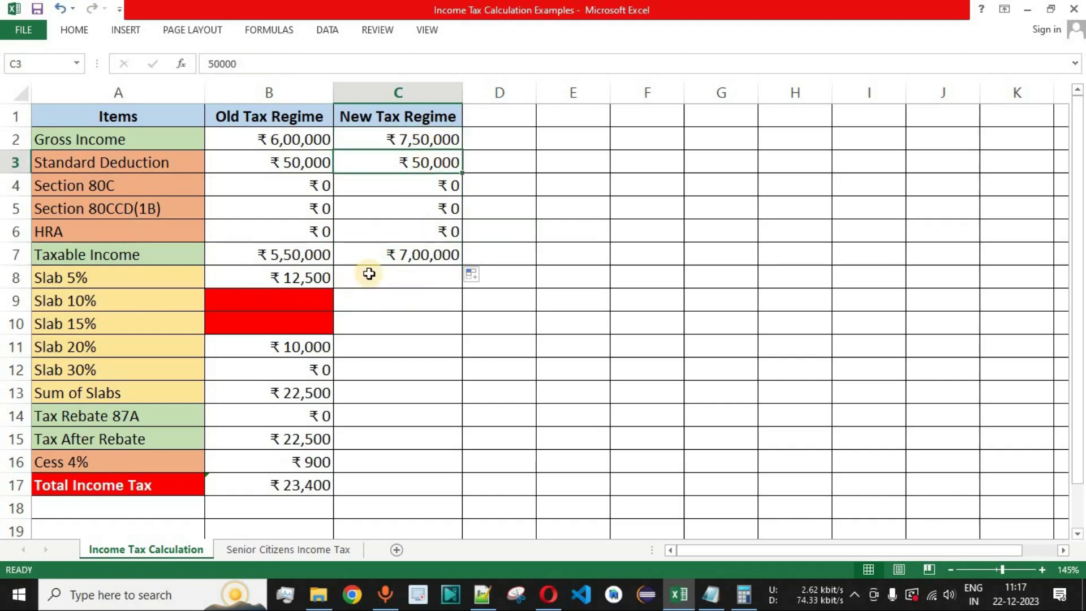
Switch to the Old vs New Tax Regime page in the browser and examine the new-regime 5% slab range
click(549, 594)
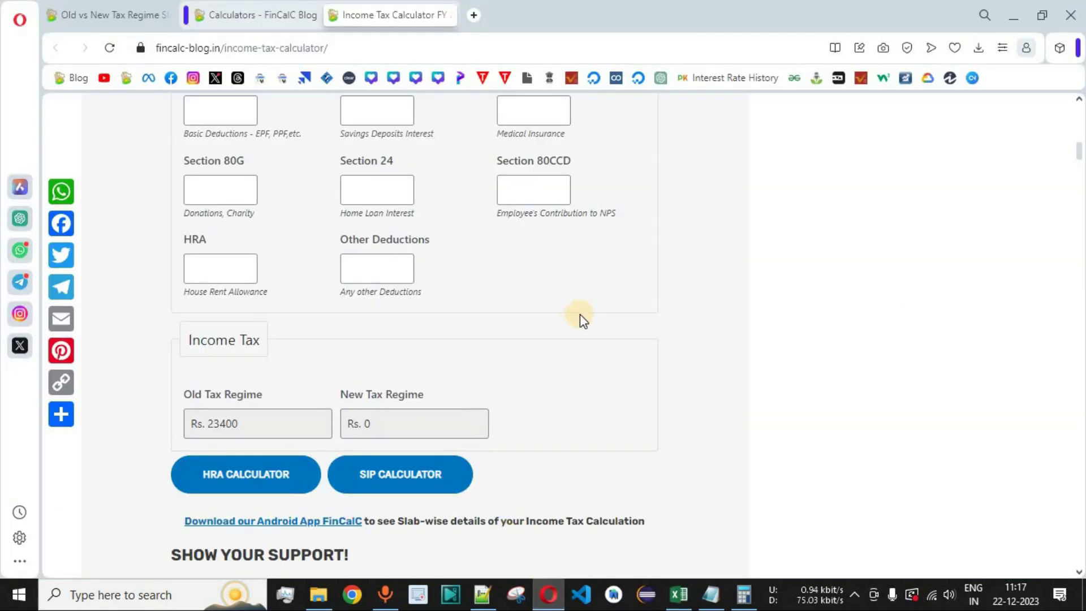
click(102, 12)
scroll(667, 298, down, 5)
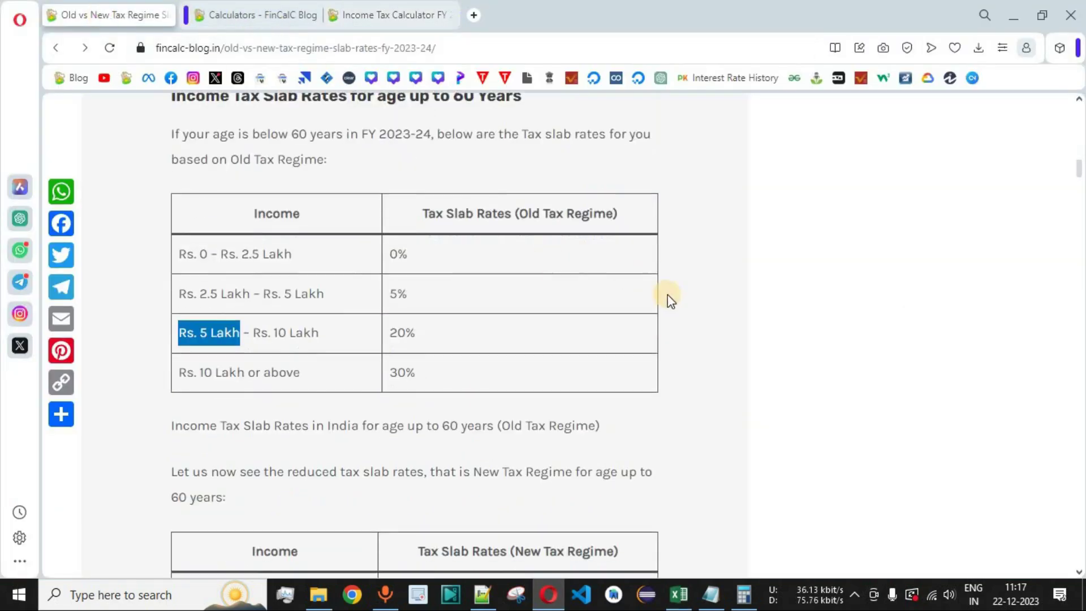
scroll(668, 300, down, 1)
drag(203, 253, 317, 253)
click(415, 251)
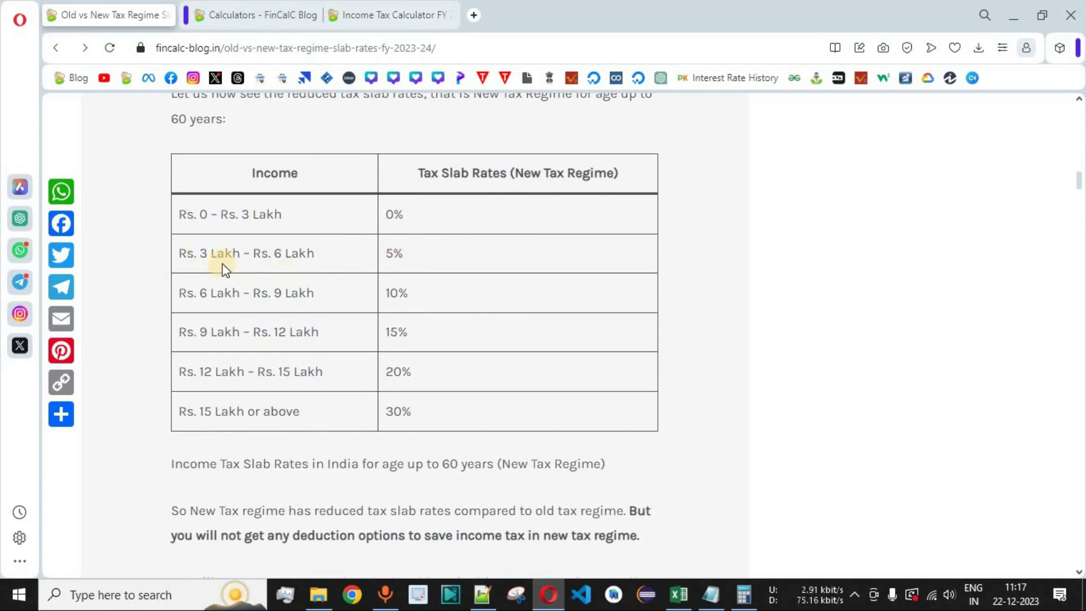
drag(213, 256, 315, 253)
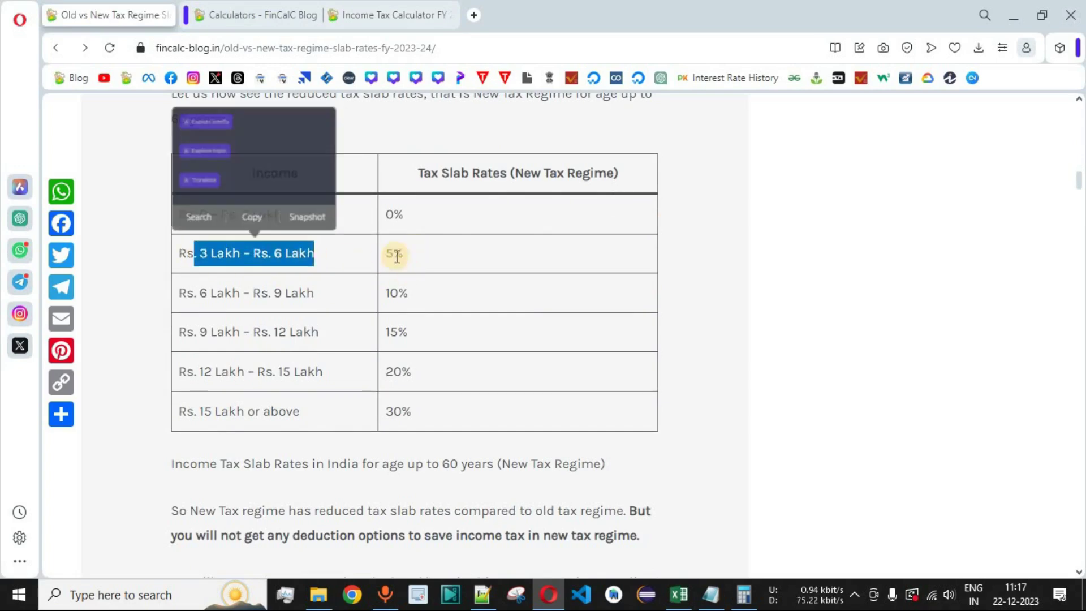
click(263, 266)
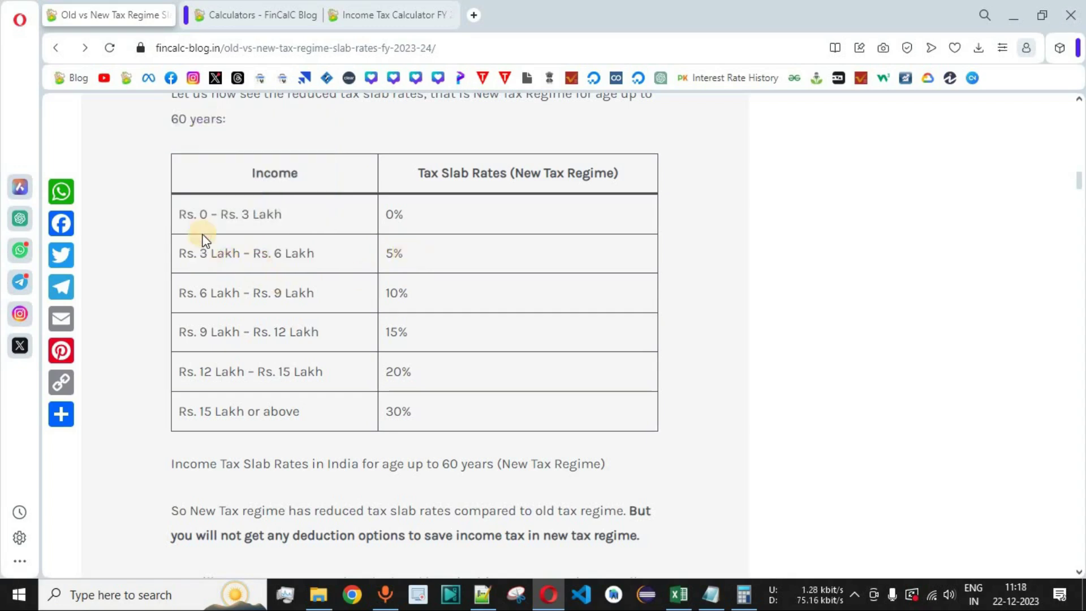
Compute the new-regime 5% slab tax in Calculator as 300000 × 5 ÷ 100 and select the result
click(744, 594)
key(Escape)
click(914, 502)
click(855, 536)
click(855, 536)
click(854, 536)
click(855, 537)
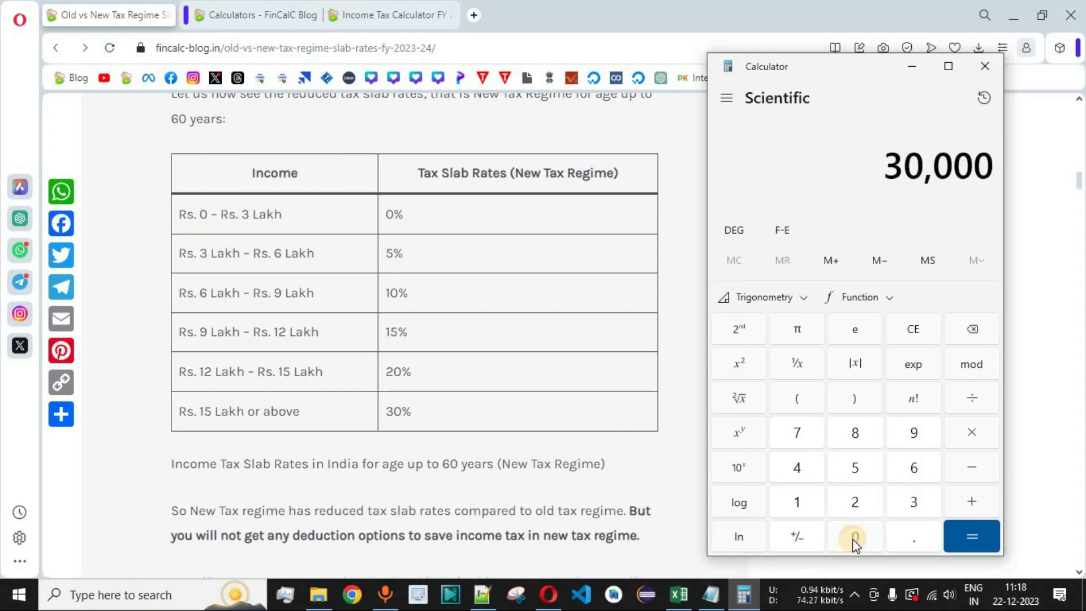
click(854, 537)
click(855, 467)
click(972, 397)
click(797, 502)
click(853, 535)
click(853, 536)
click(959, 534)
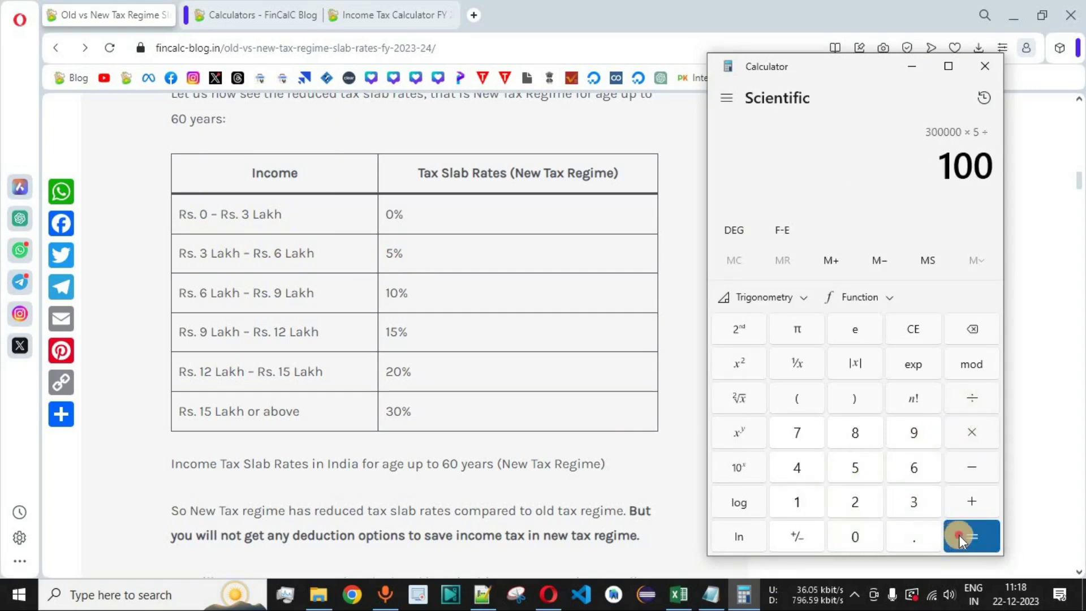
drag(894, 165, 968, 204)
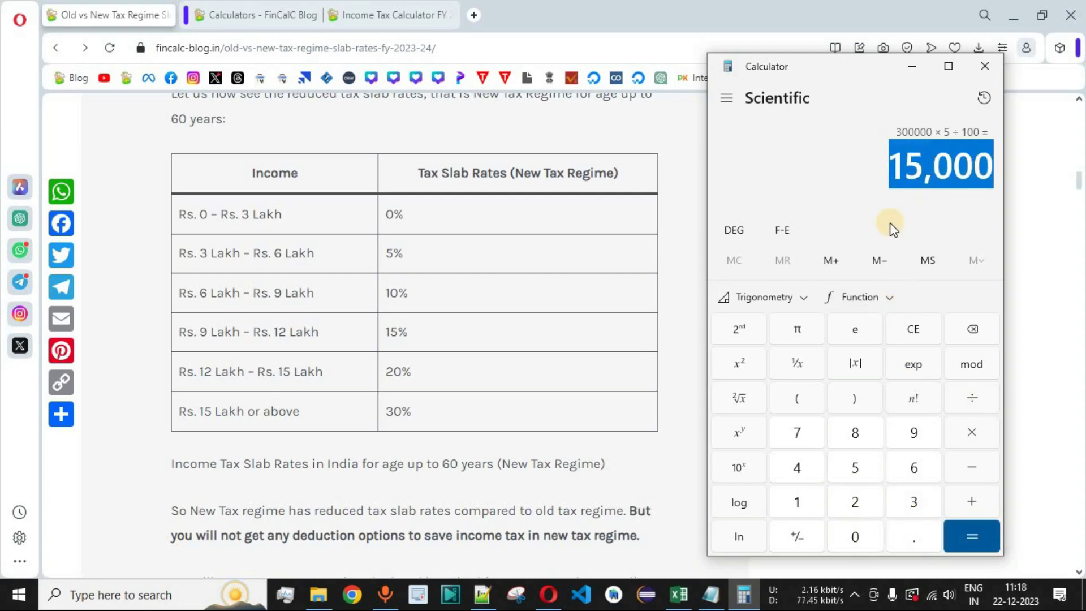
Switch to Excel and set the new-regime Slab 5% in cell C8 to 15000
click(694, 594)
text(15000)
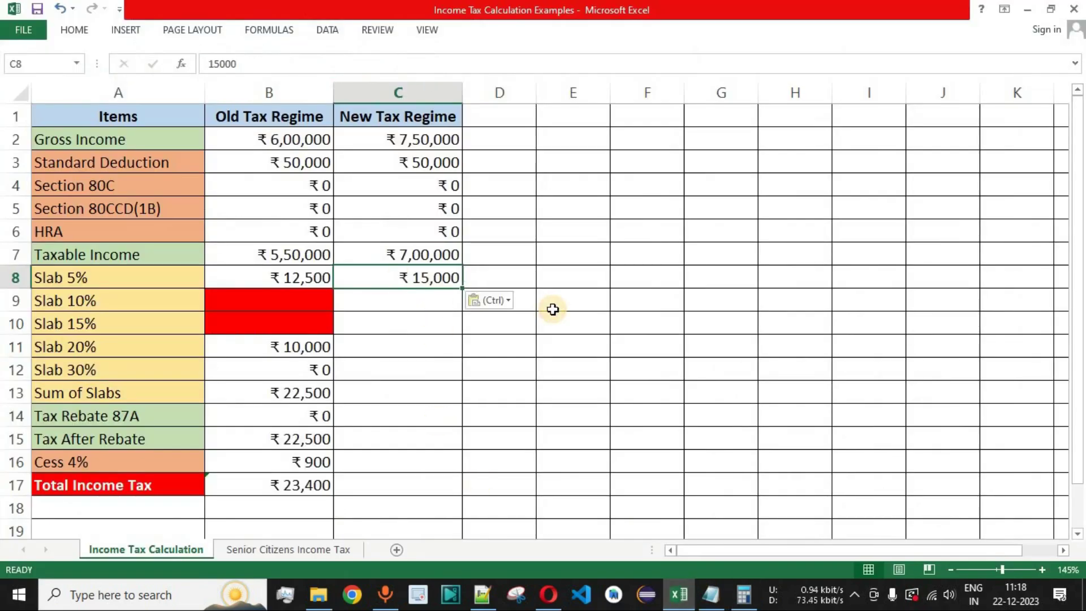
key(Return)
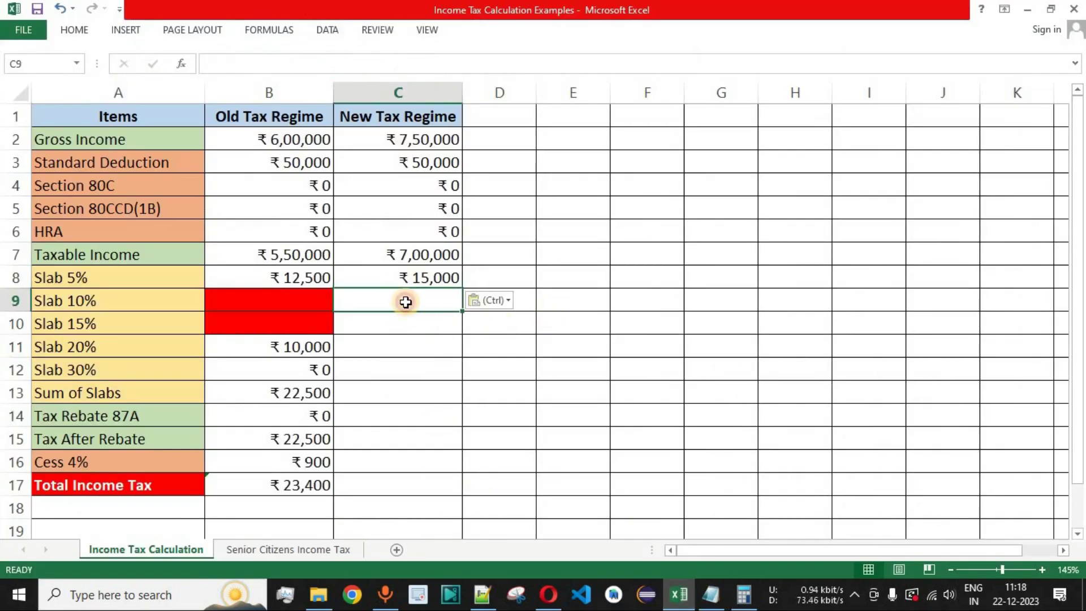
Return to the browser's slab table and examine the new-regime Rs. 6 Lakh – Rs. 9 Lakh range and its rate
click(549, 594)
drag(187, 292, 315, 293)
drag(386, 293, 447, 298)
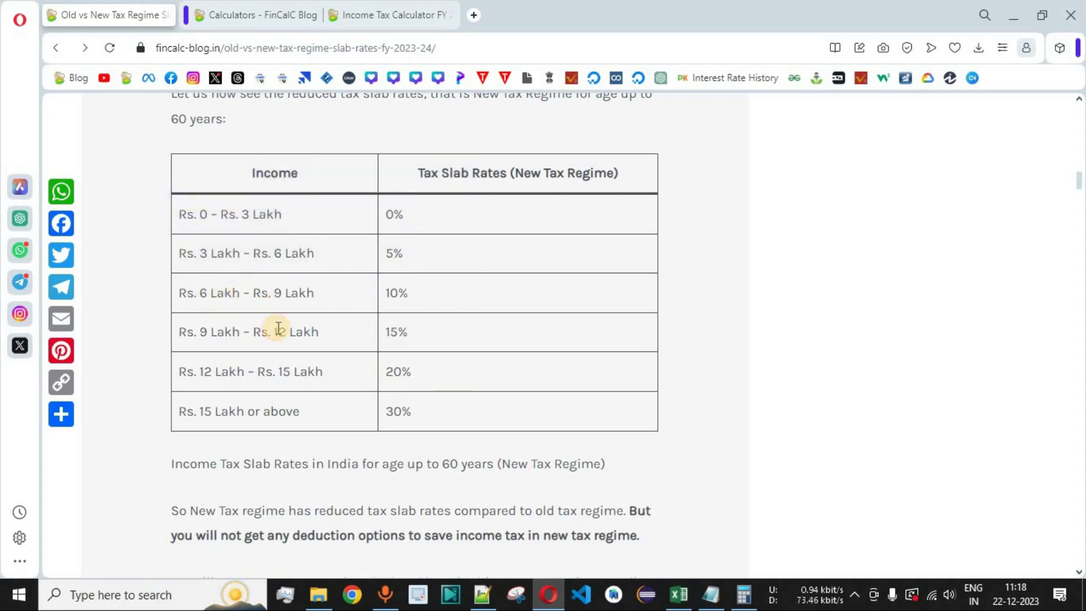
drag(180, 290, 229, 290)
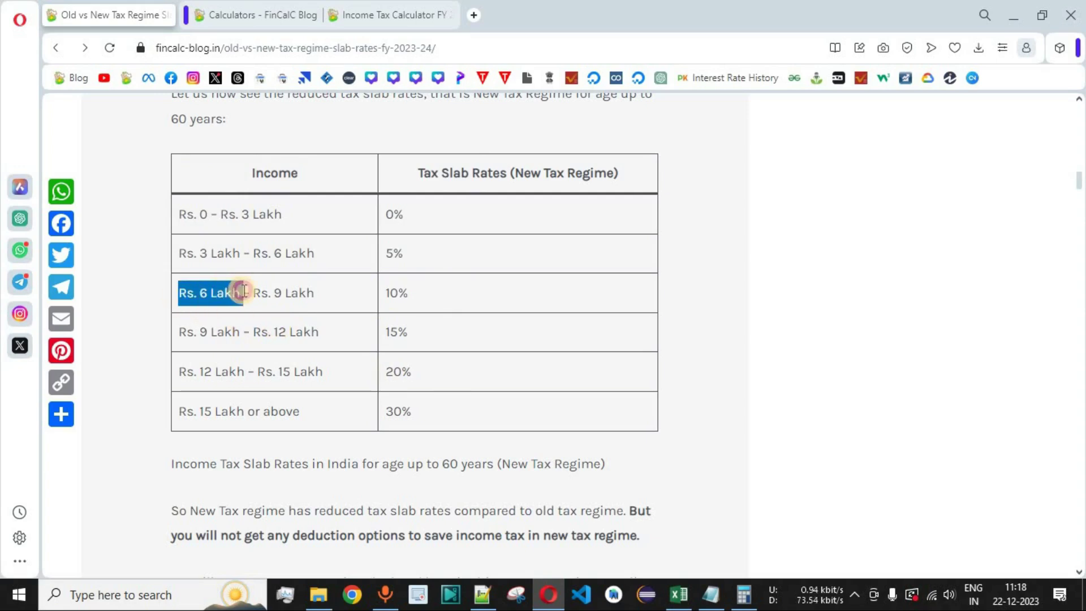
drag(250, 290, 287, 290)
drag(408, 293, 385, 293)
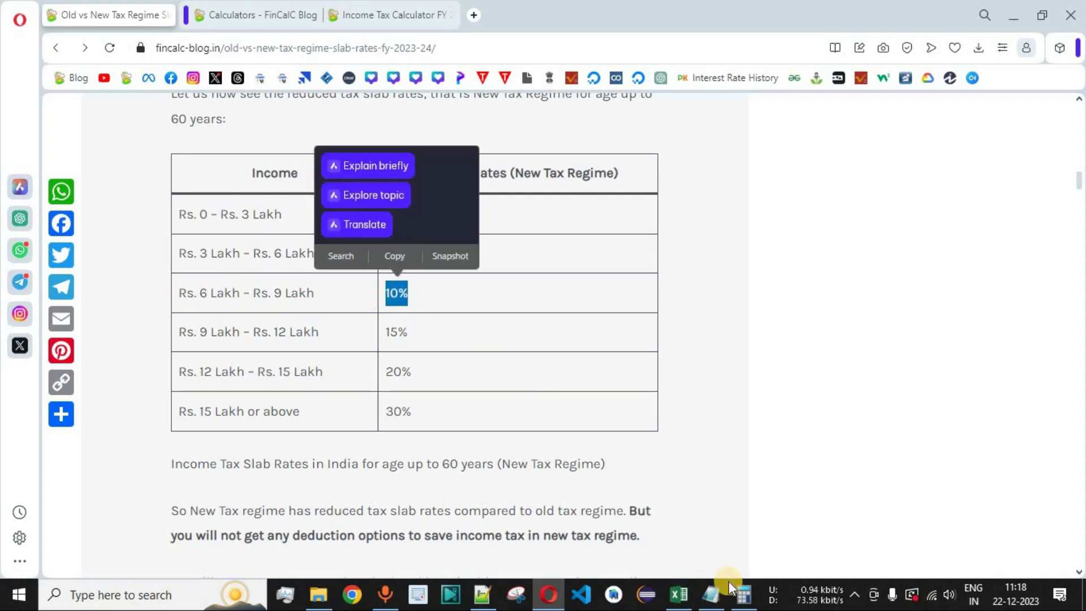
Compute the new-regime 10% slab tax in Calculator as 100000 × 10 ÷ 100
click(743, 594)
key(Escape)
click(798, 502)
click(854, 537)
click(854, 538)
click(853, 537)
click(853, 537)
click(853, 538)
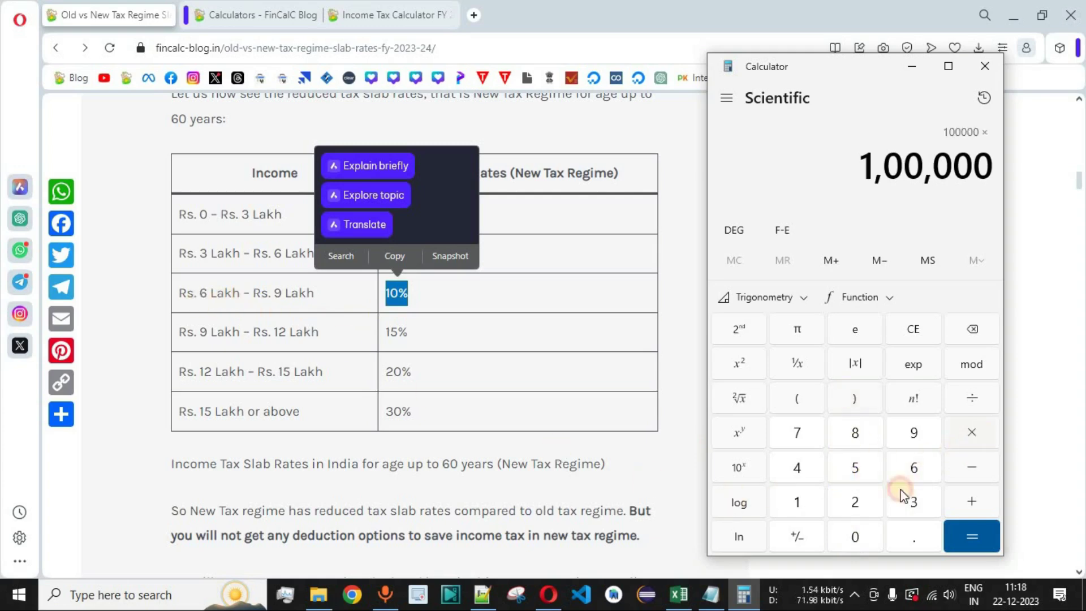
click(813, 509)
click(865, 525)
click(984, 398)
click(797, 501)
click(969, 537)
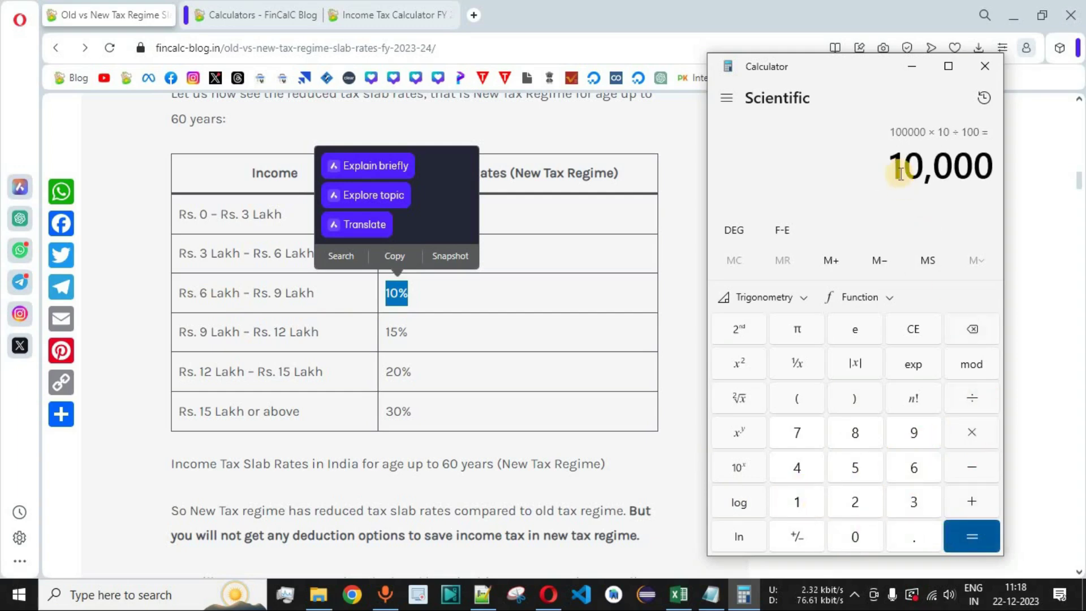
Copy the 10,000 result from Calculator, switch to Excel and paste it as the new-regime Slab 10% in cell C9
drag(897, 164, 990, 165)
key(ctrl+c)
click(679, 594)
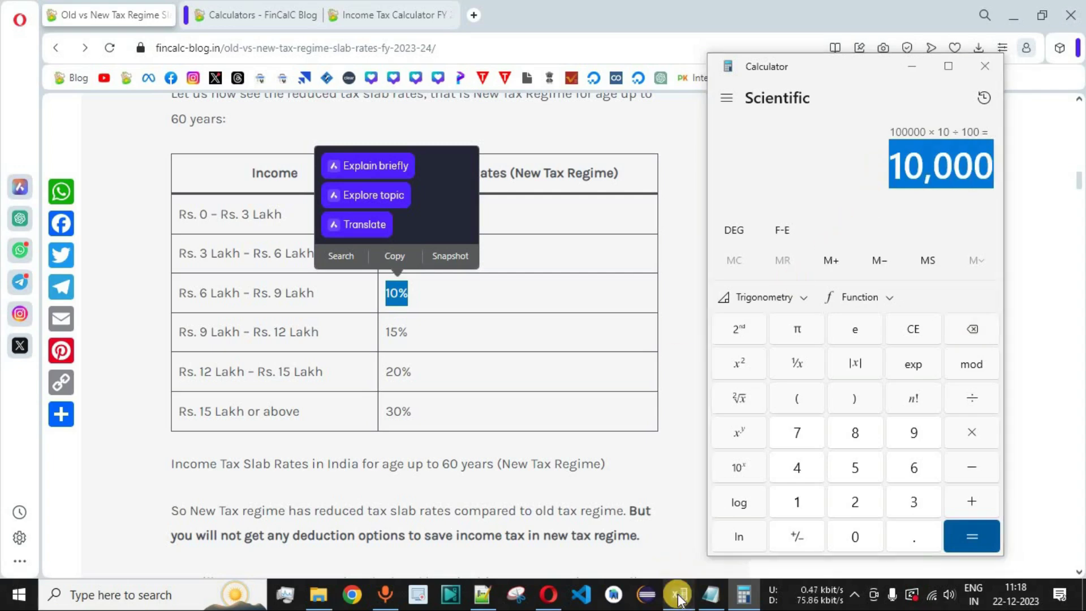
key(ctrl+v)
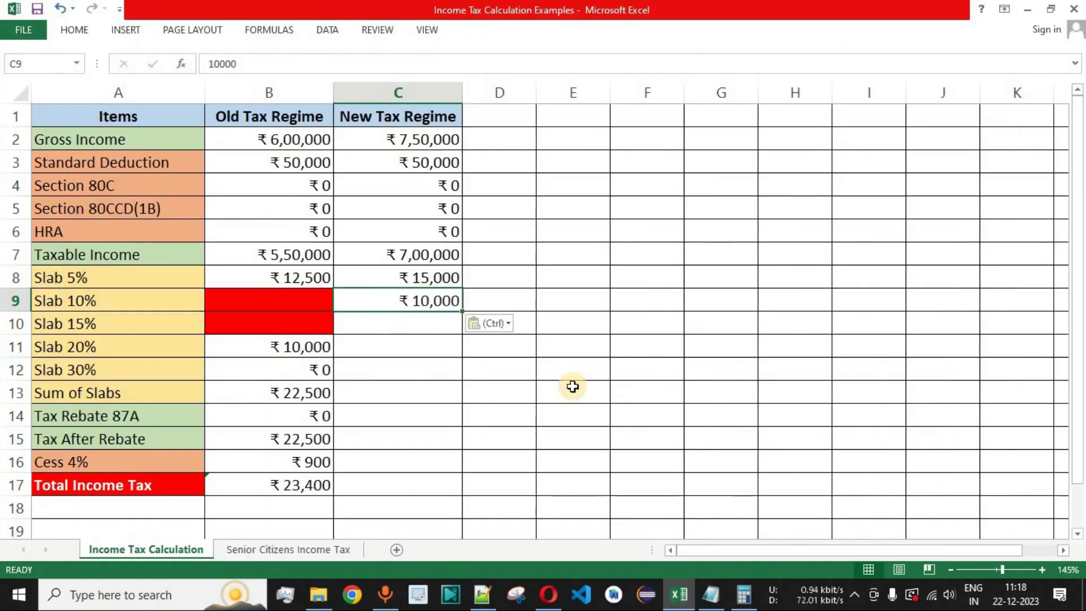
key(Return)
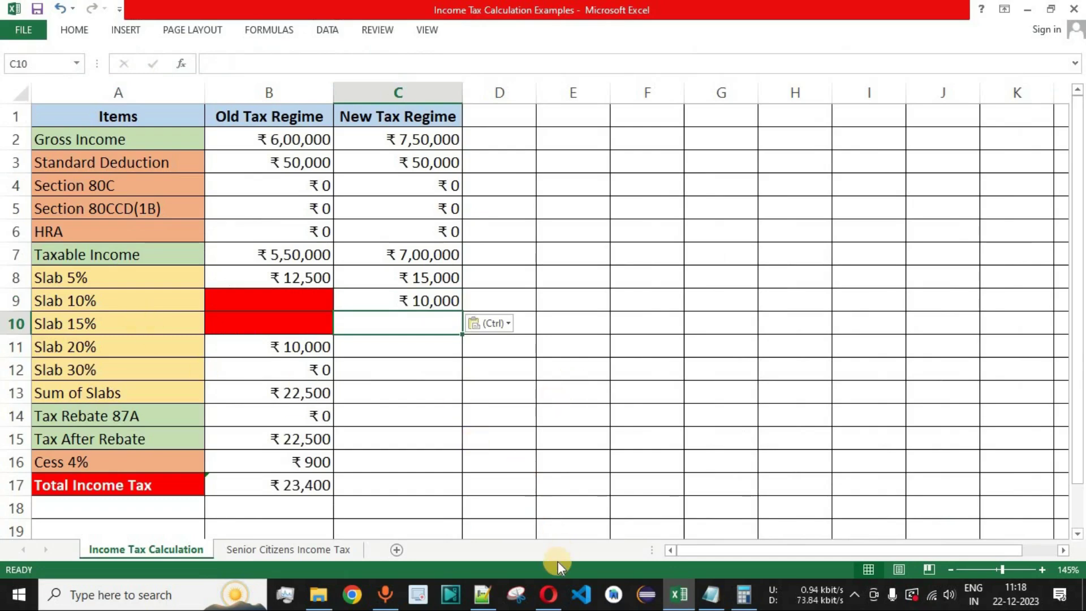
Check the 15%, 20% and 30% ranges in the browser's slab table, and set the new-regime cells C10, C11 and C12 in Excel to 0
click(549, 594)
drag(199, 333, 421, 406)
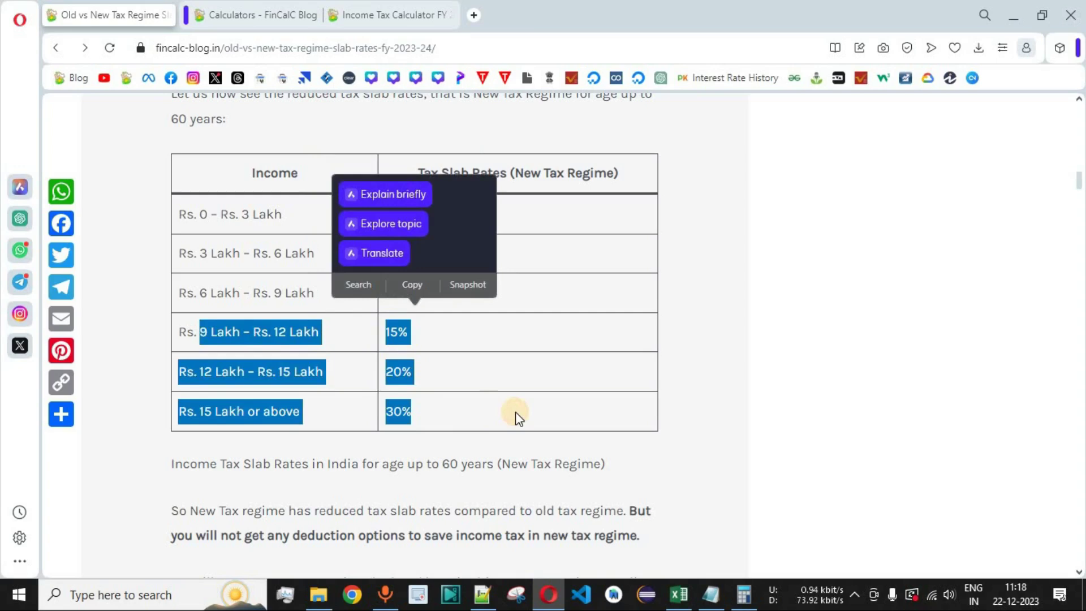
key(ctrl+c)
key(alt+Tab)
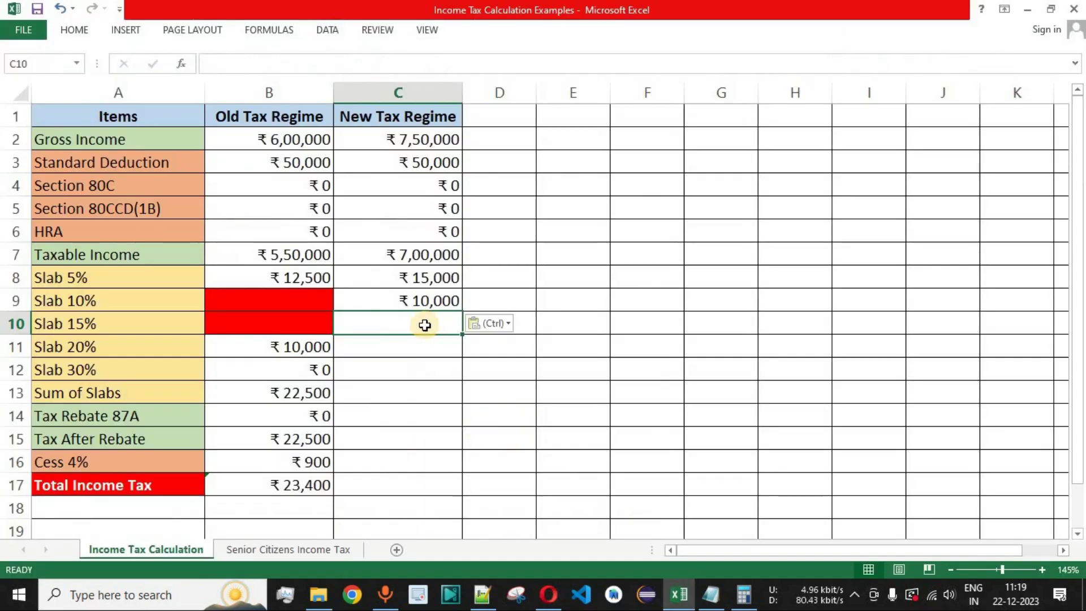
text(0)
key(Return)
text(0)
key(Return)
text(0)
key(Return)
Copy the Sum of Slabs formula from B13 into C13 and check the new-regime slab range C8:C12
click(324, 391)
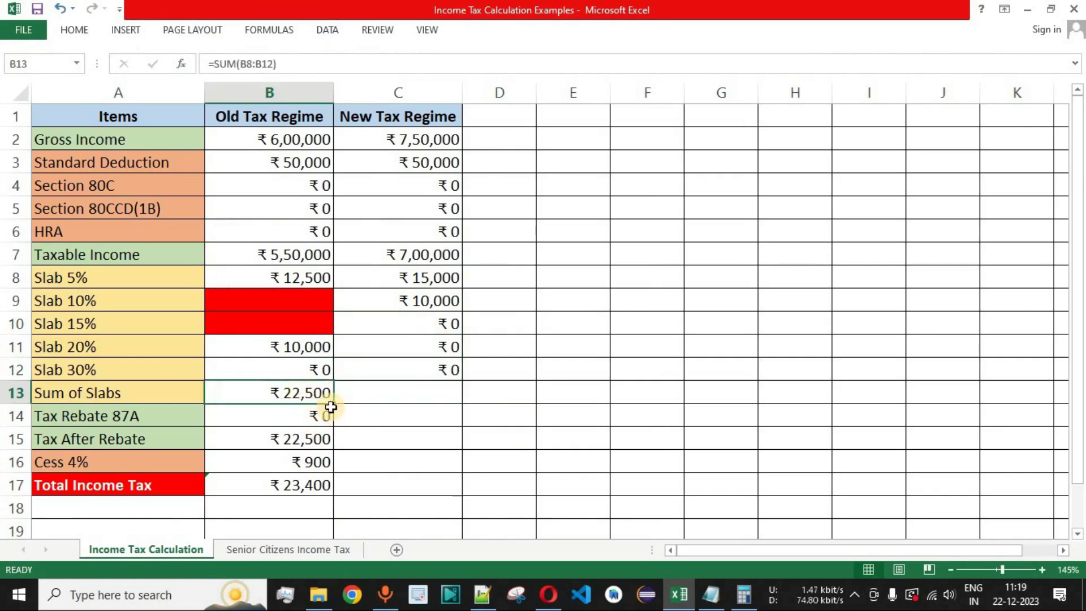
drag(427, 277, 429, 370)
click(318, 393)
drag(333, 402, 434, 392)
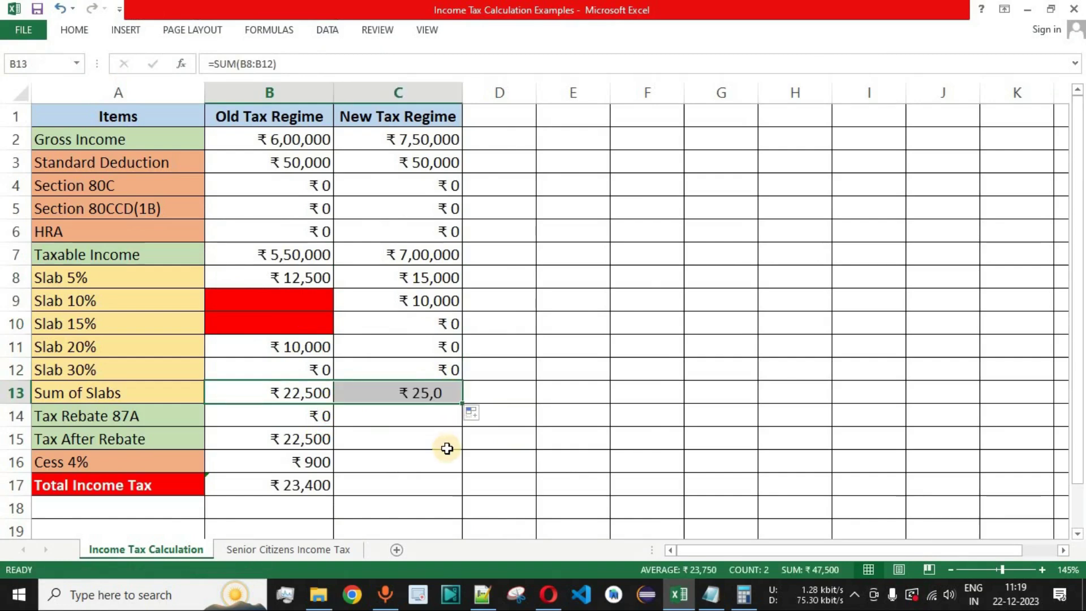
click(351, 393)
drag(438, 271, 436, 367)
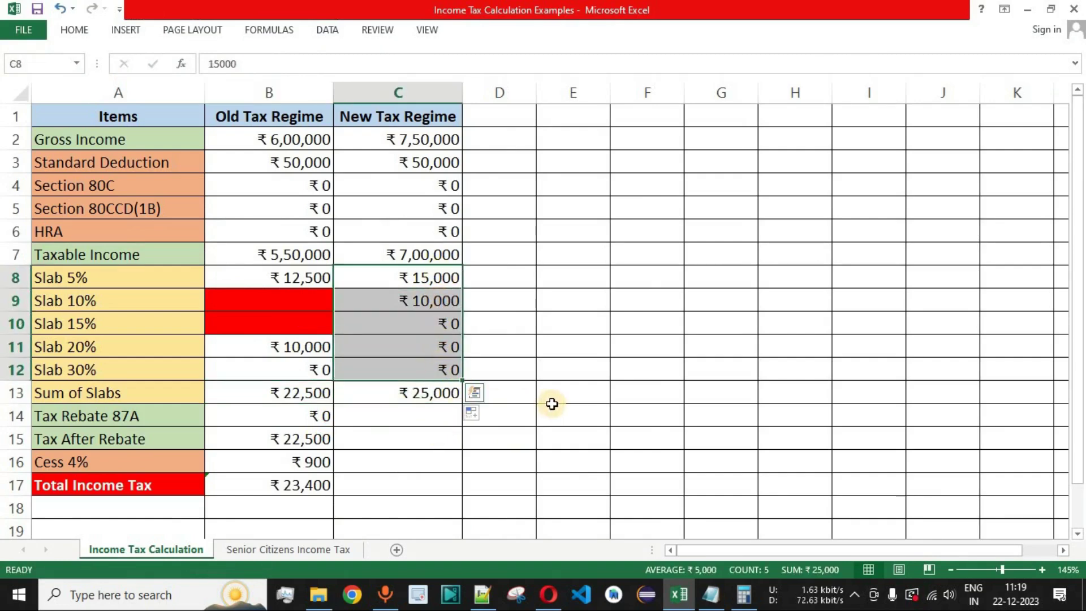
Check the new-regime 87A rebate limit in Notepad against the taxable income, and set Tax Rebate 87A in cell C14 to 25000
click(118, 422)
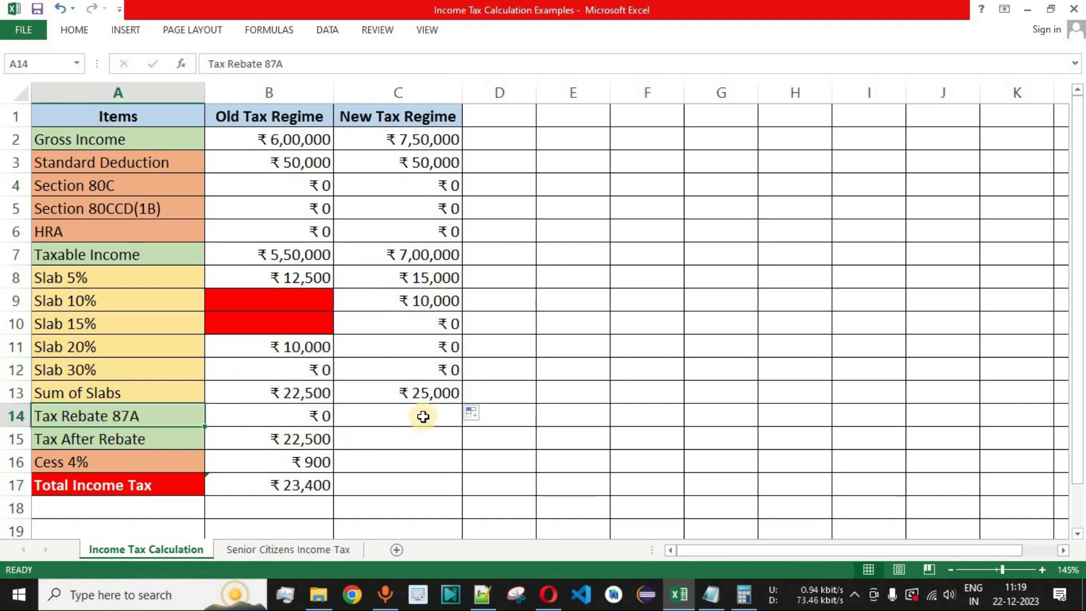
click(424, 261)
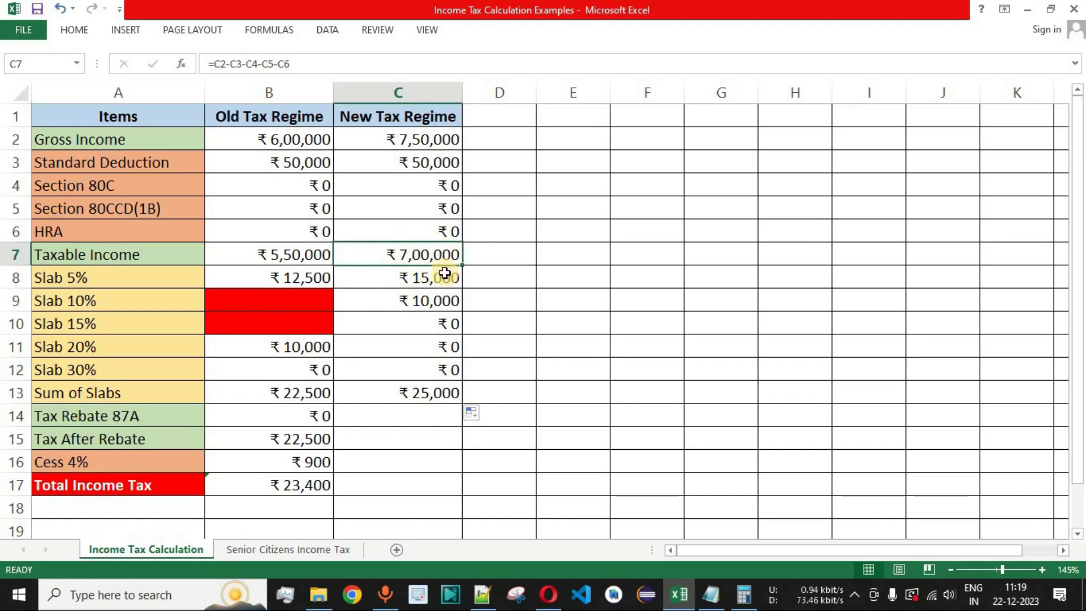
click(417, 419)
click(712, 595)
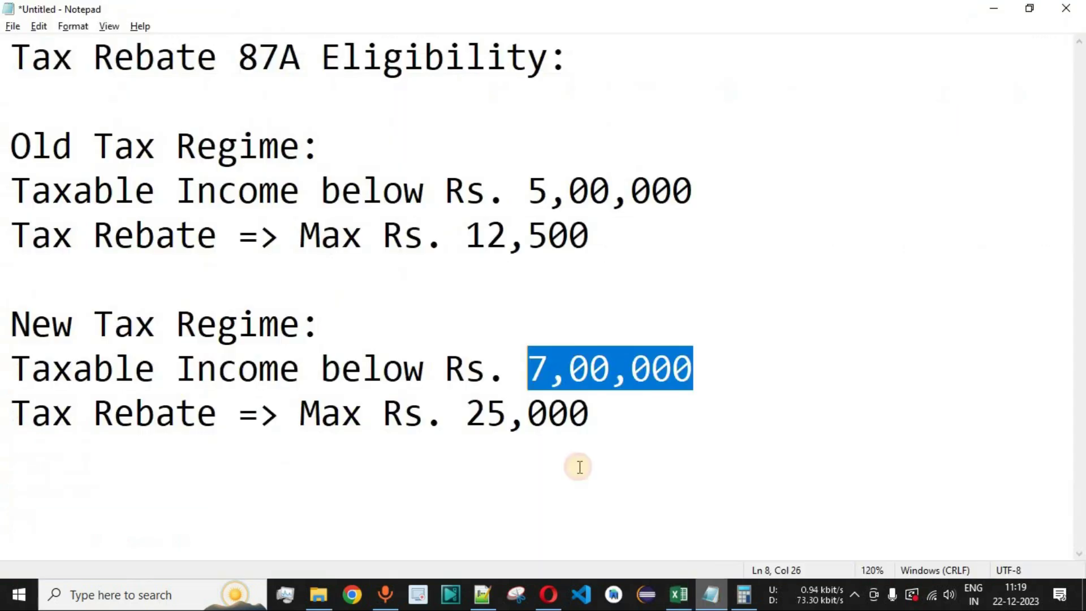
drag(621, 417, 473, 413)
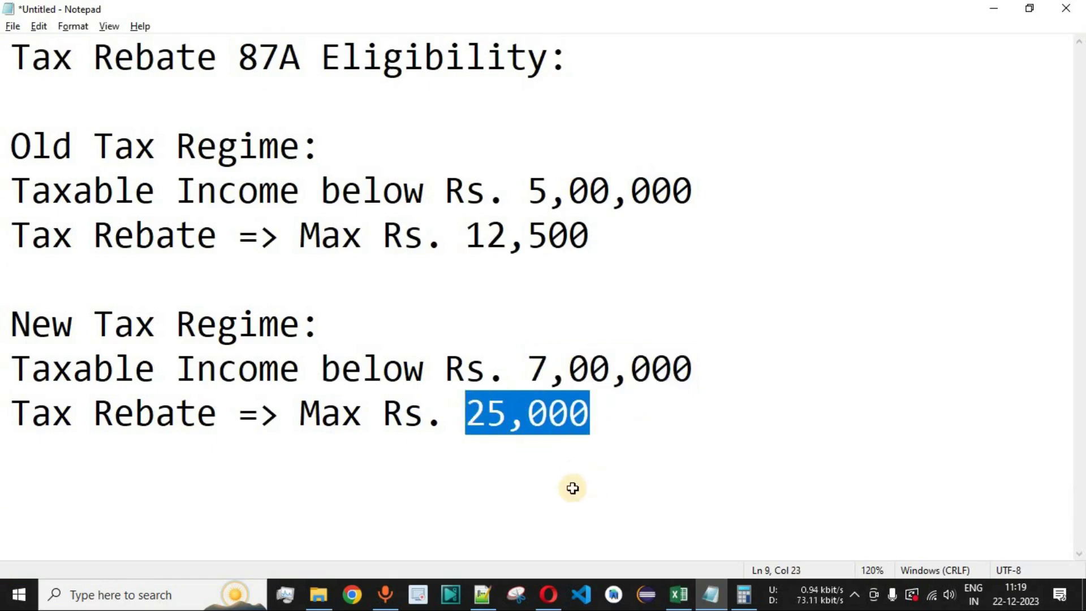
key(alt+Tab)
text(2)
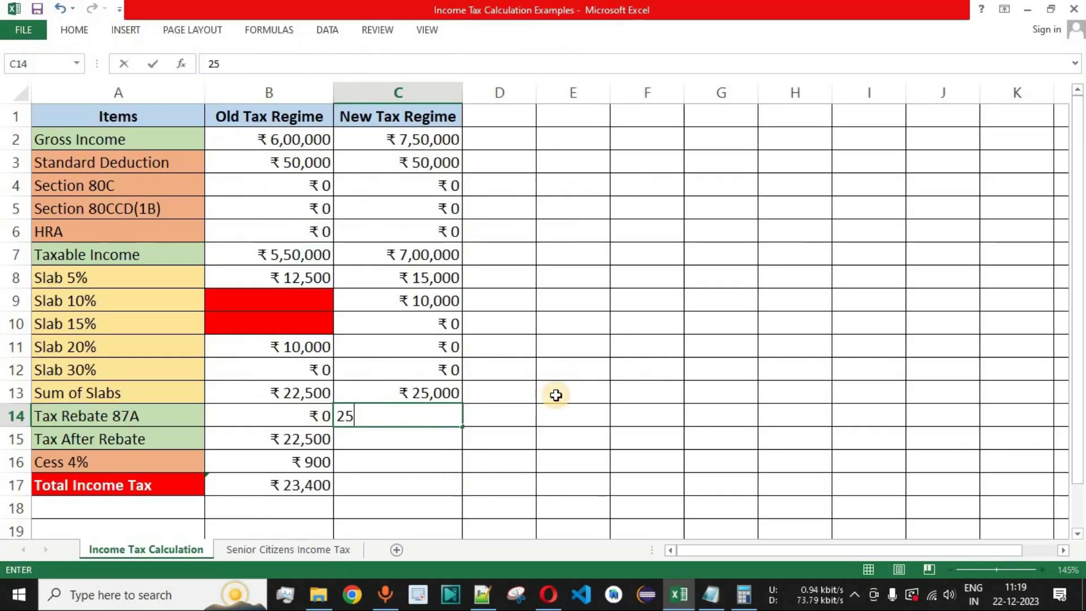
text(5,000)
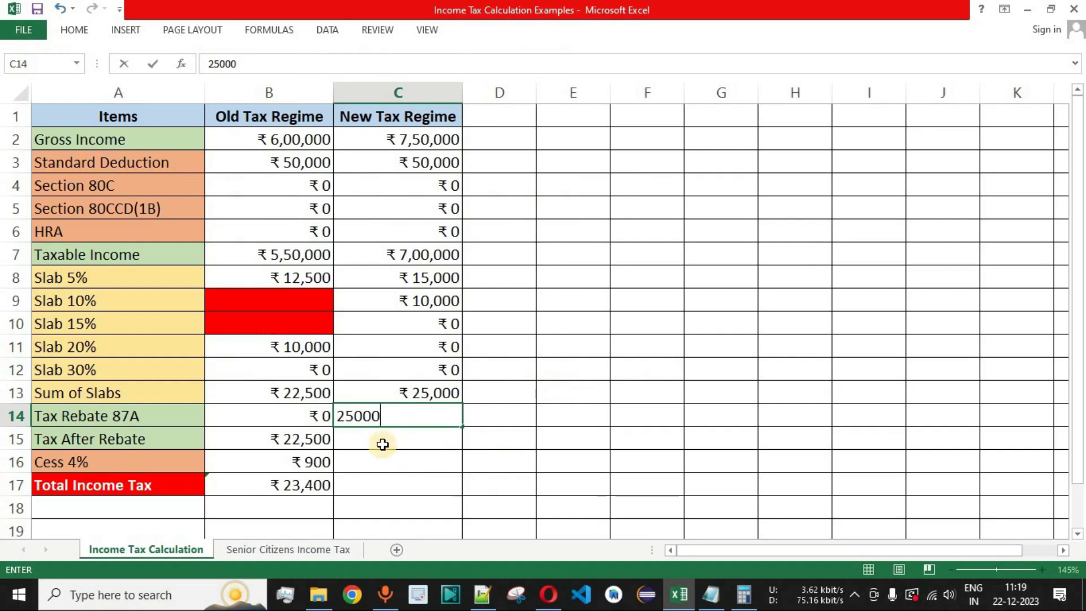
key(Return)
Set the new-regime Tax After Rebate in C15 and Cess 4% in C16 to 0
click(94, 442)
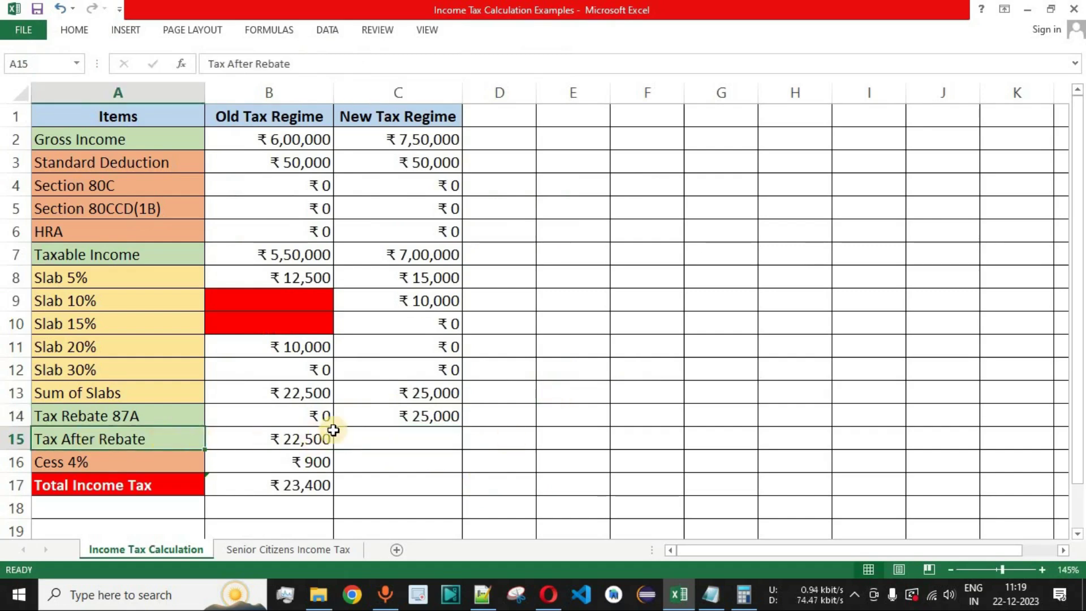
click(418, 395)
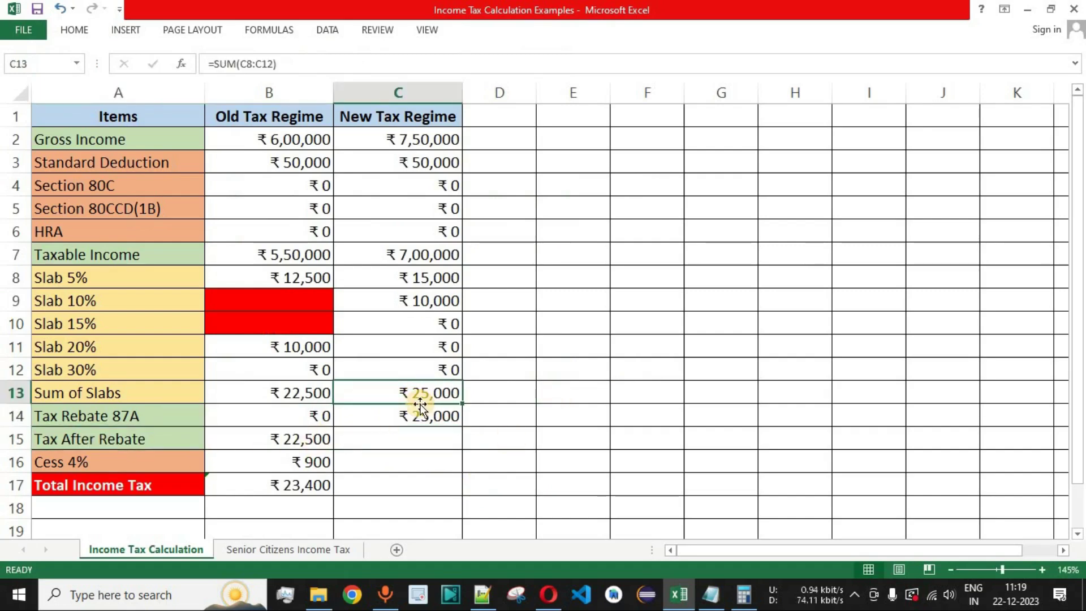
click(425, 416)
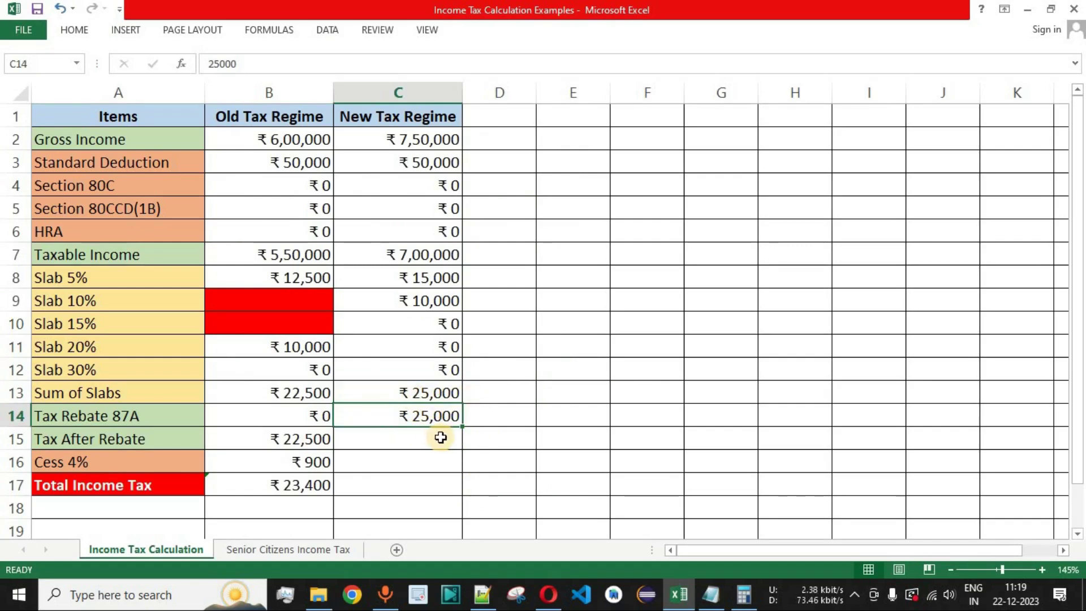
click(440, 439)
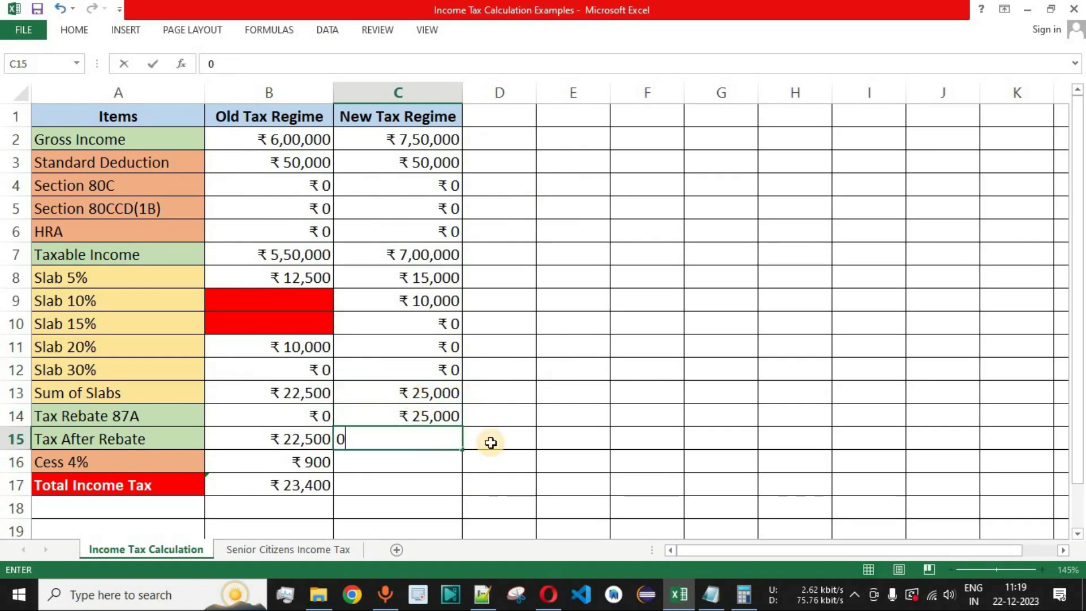
key(Return)
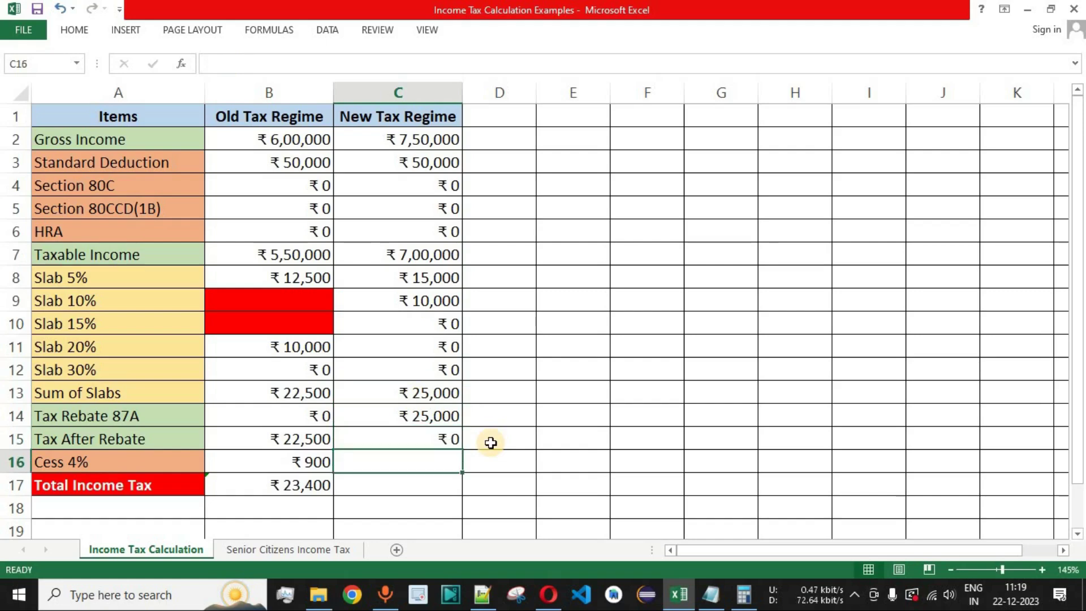
text(0)
key(Return)
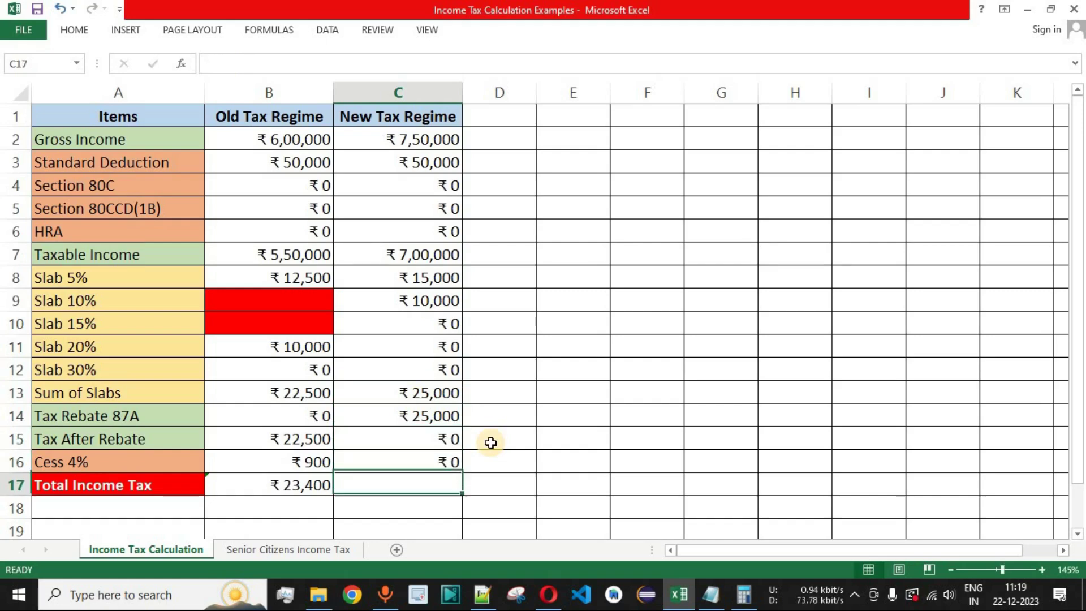
Set the new-regime Total Income Tax in C17 to 0 and select C2:C17 to review the calculation
click(458, 437)
click(439, 478)
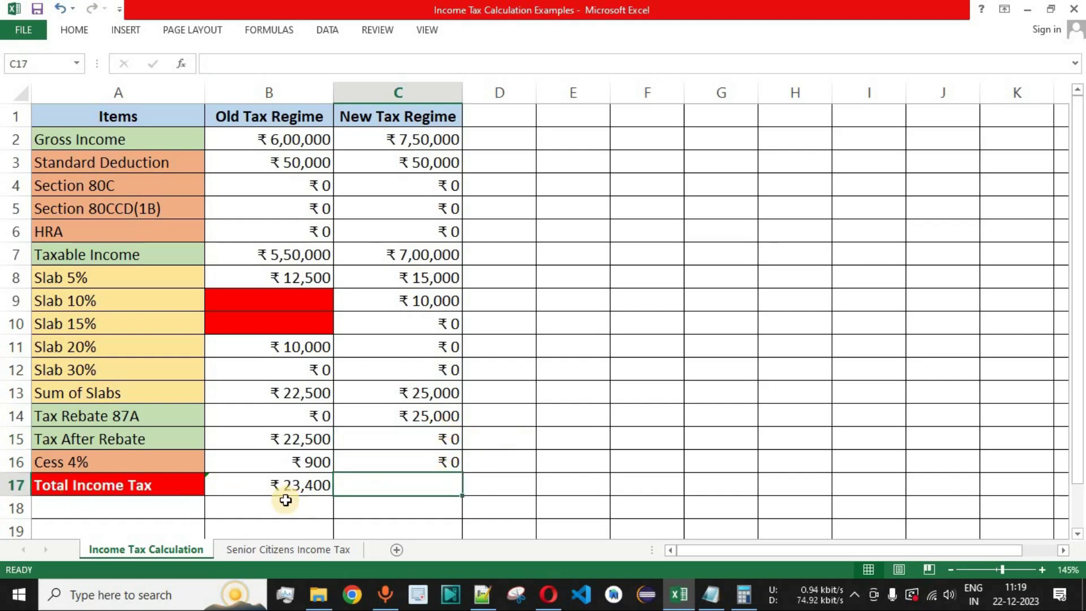
text(0)
key(Return)
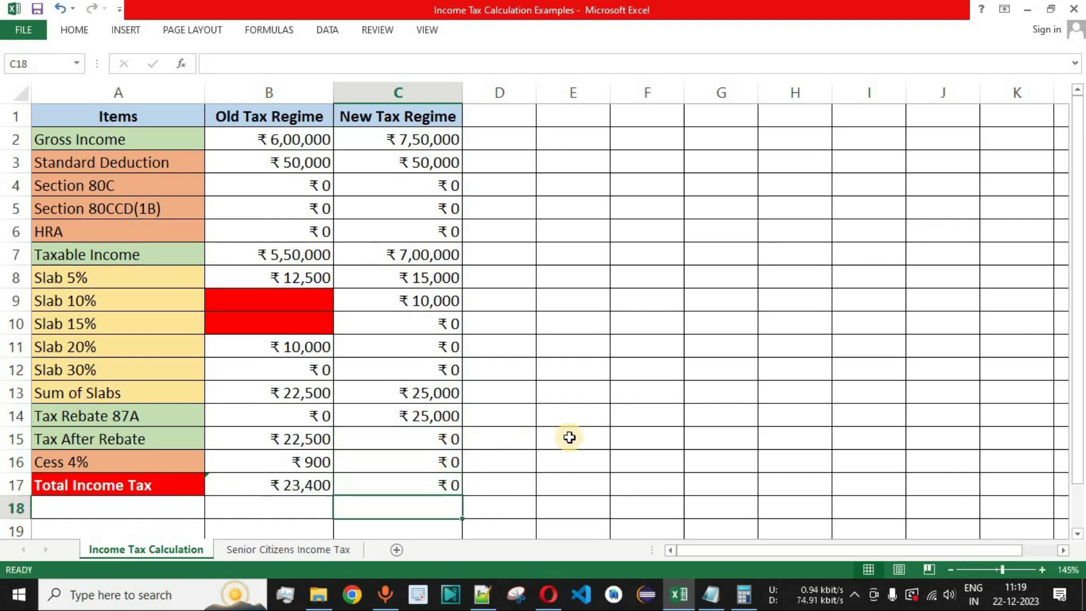
drag(446, 140, 449, 480)
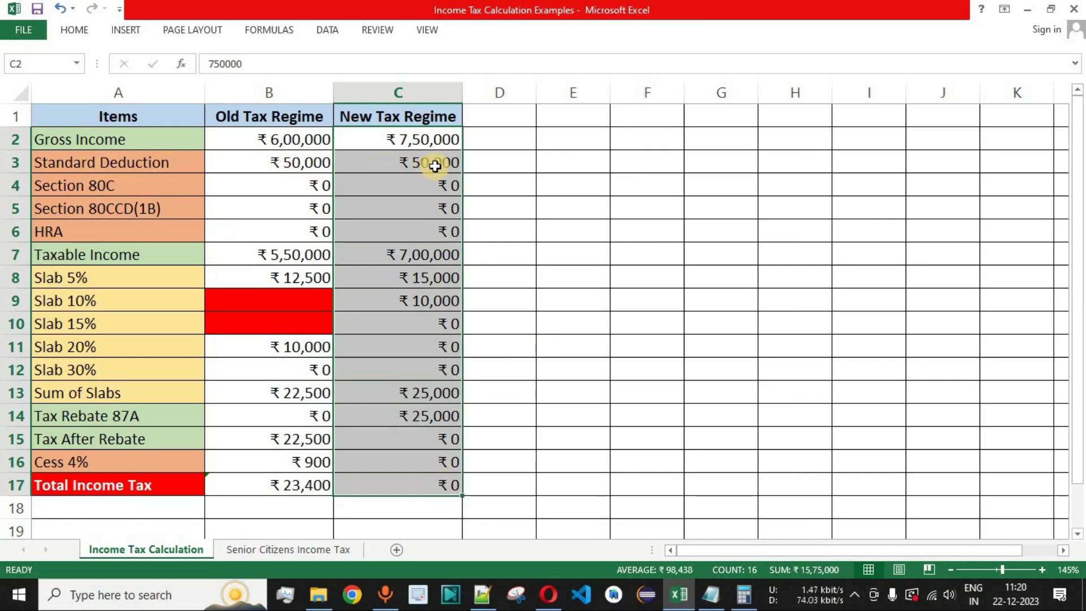
Switch to the browser's Income Tax Calculator page, set Income from Salary to 750000 and check the New Tax Regime result
key(alt+Tab)
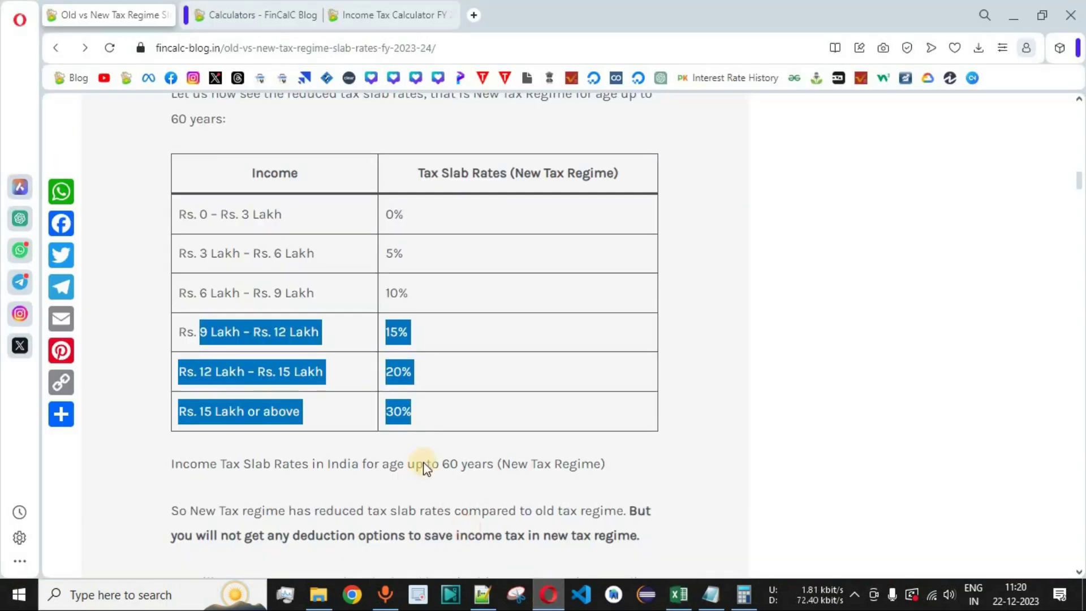
click(235, 17)
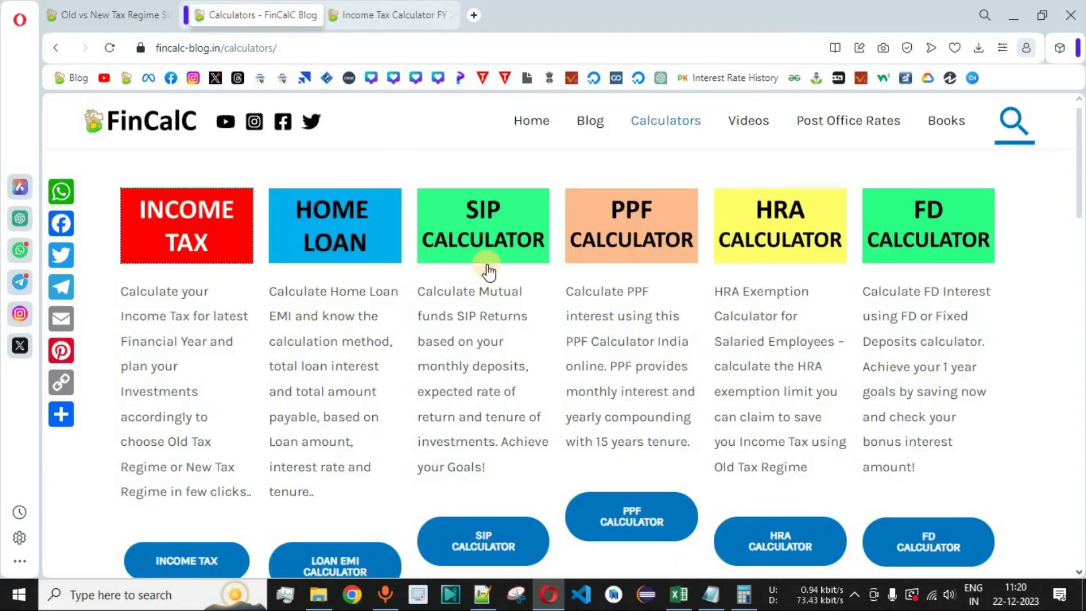
click(380, 18)
scroll(362, 331, up, 5)
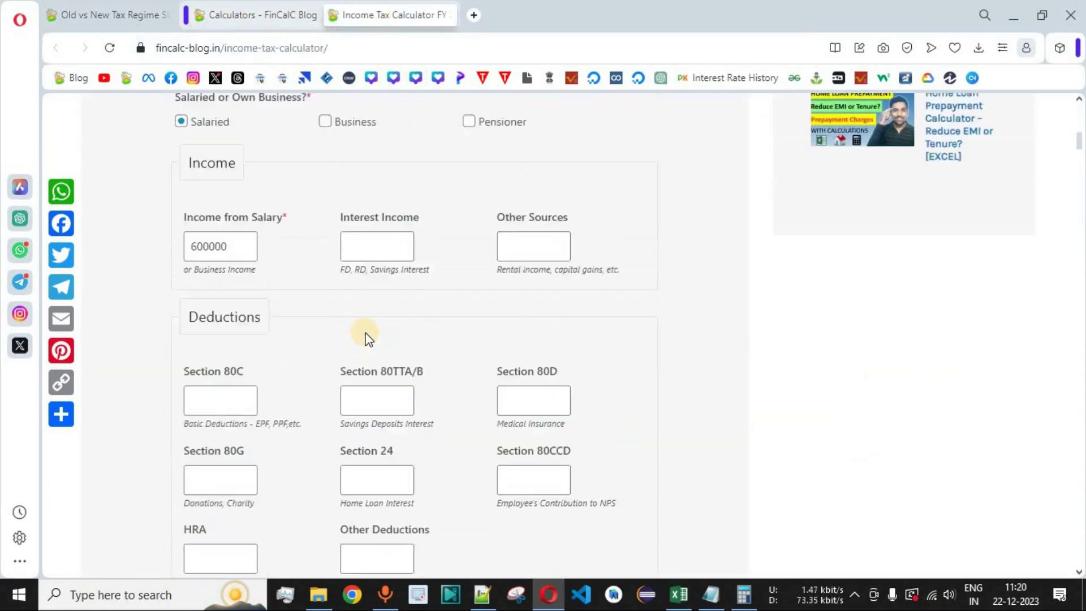
double_click(222, 274)
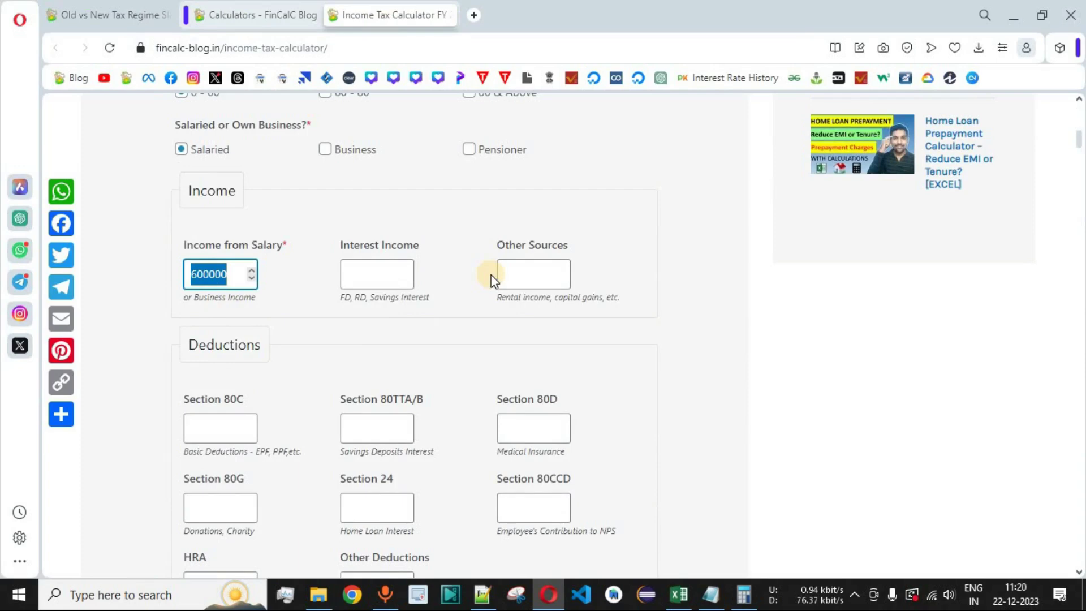
text(75)
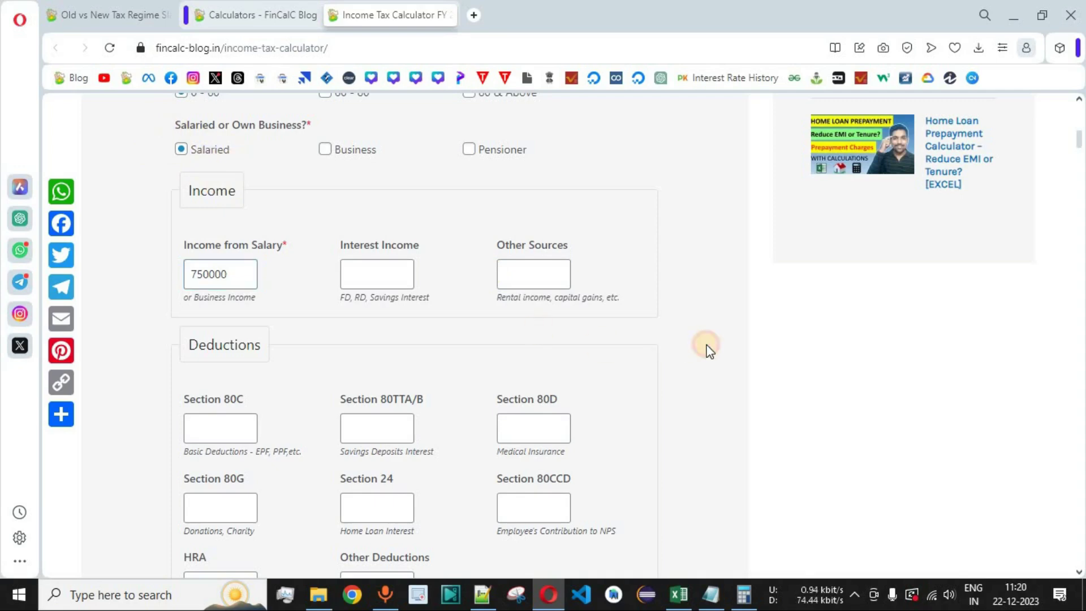
scroll(707, 350, down, 5)
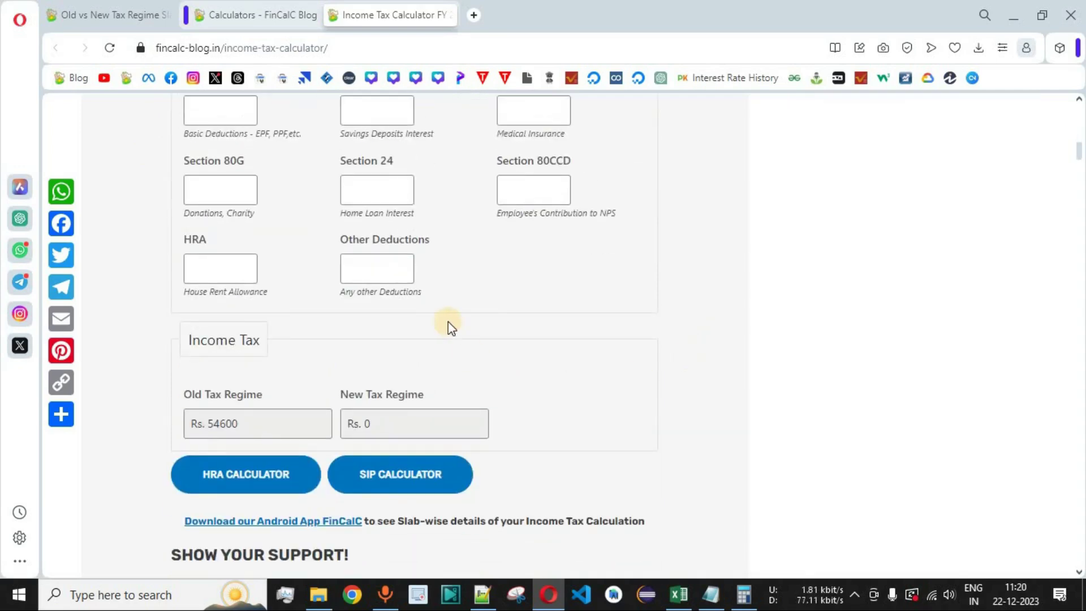
double_click(359, 424)
Set Income from Salary to 800000 in the online calculator, check the New Tax Regime result and return to Excel
scroll(691, 310, up, 7)
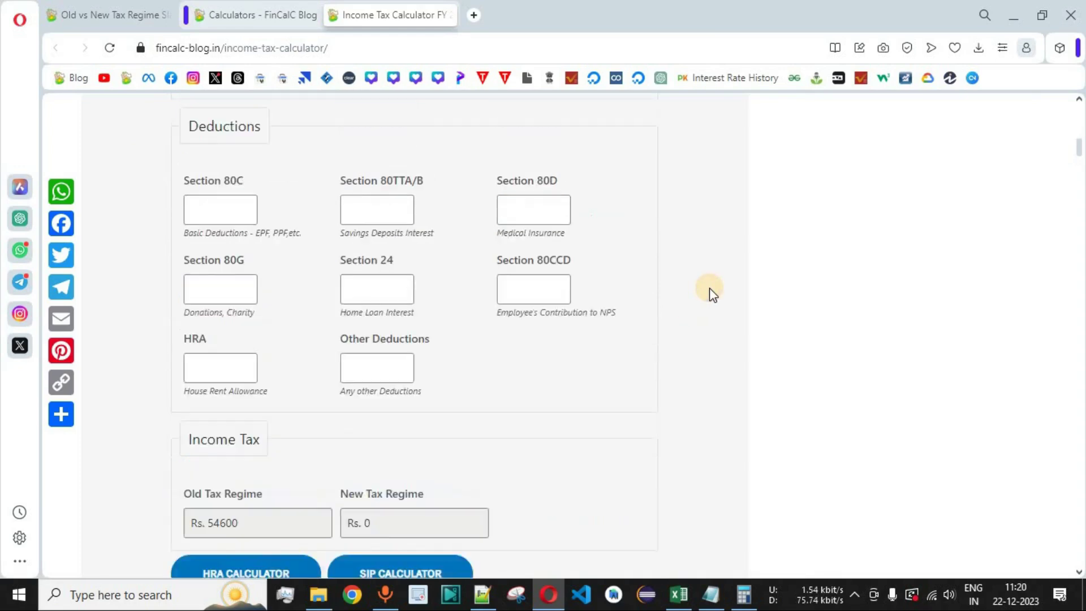
double_click(231, 363)
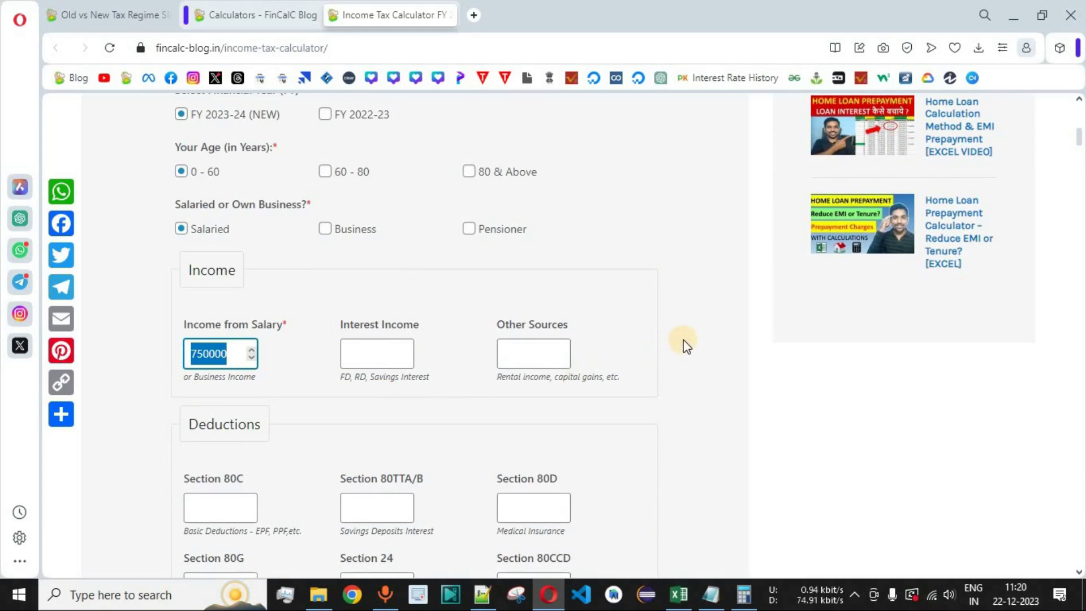
text(8)
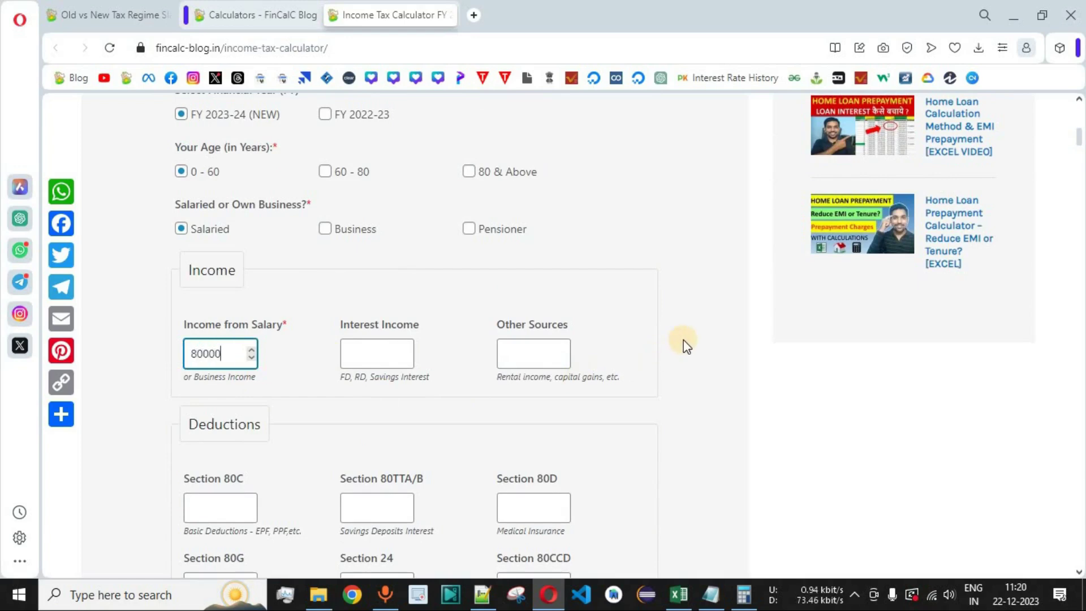
scroll(684, 341, down, 7)
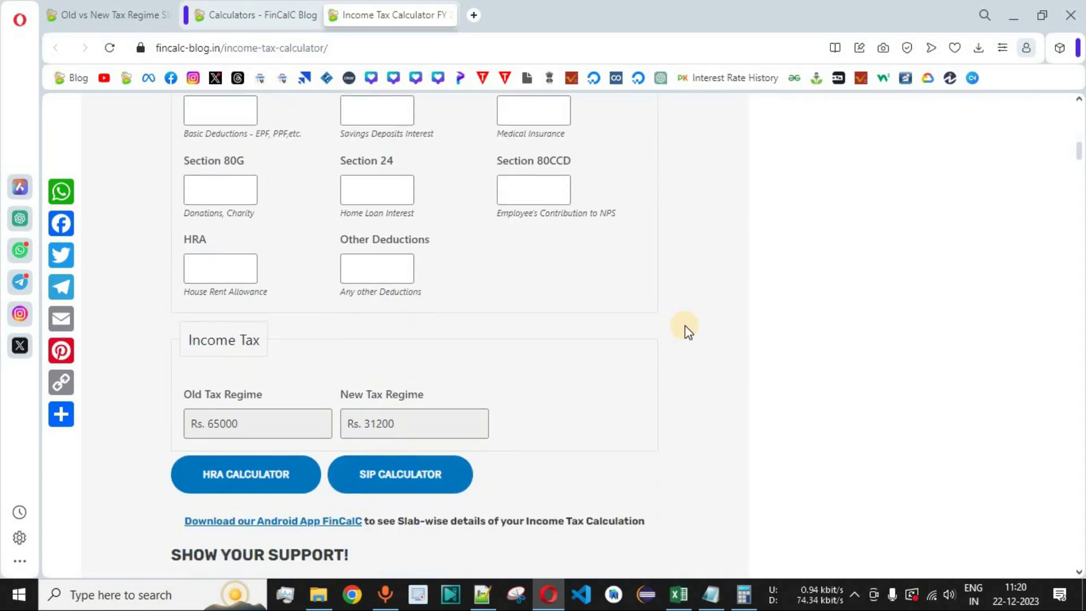
drag(407, 317, 408, 317)
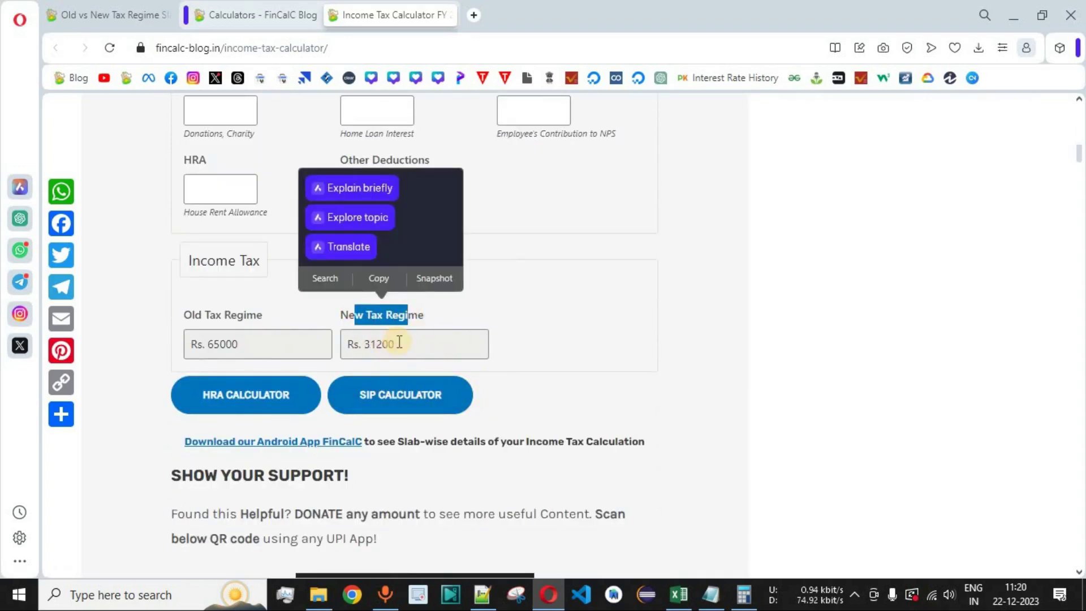
click(676, 594)
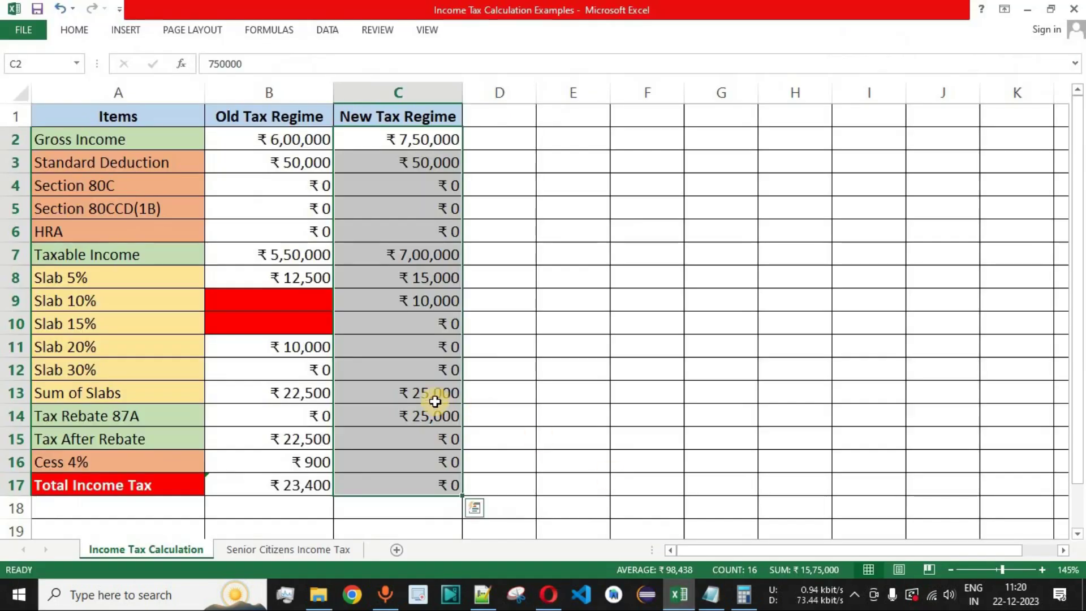
Review the new-regime Tax Rebate 87A in C14, then switch to the browser's Income Tax Calculator and check its New Tax Regime result
click(3, 415)
click(418, 417)
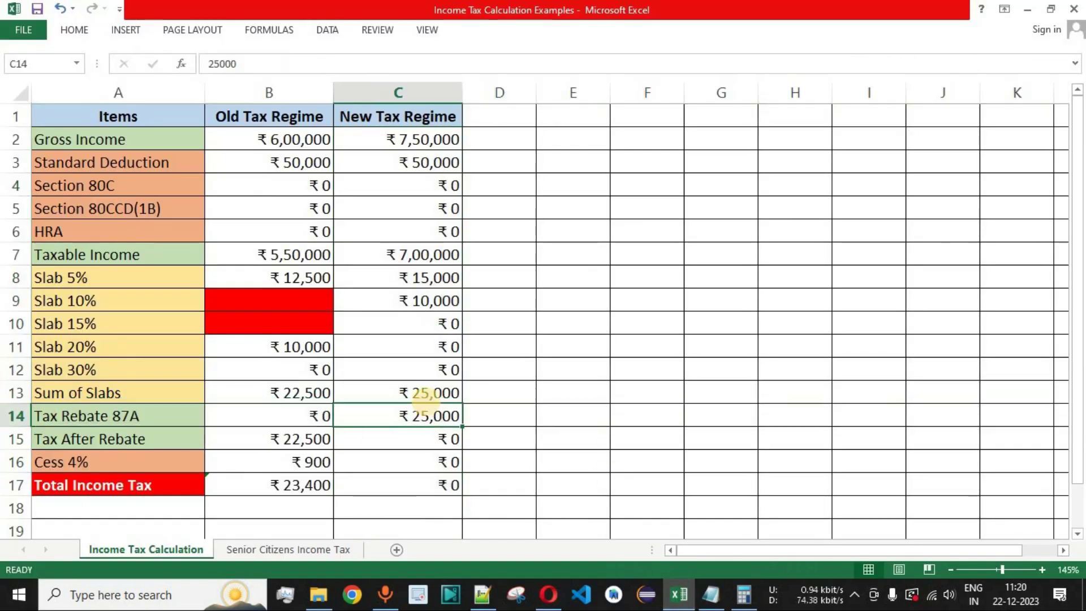
key(alt+Tab)
scroll(606, 310, up, 5)
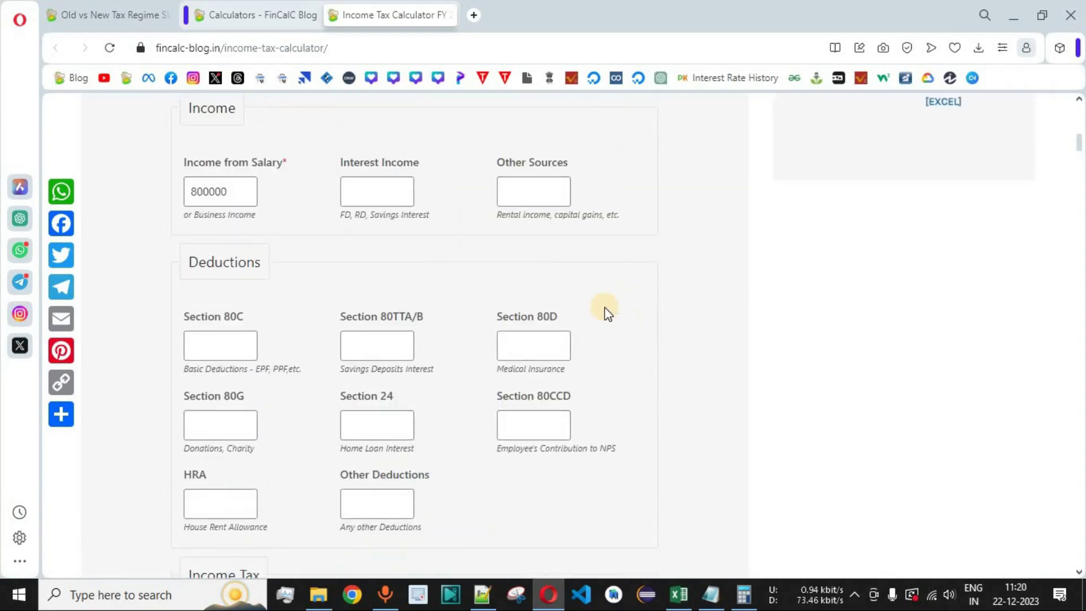
scroll(596, 357, down, 4)
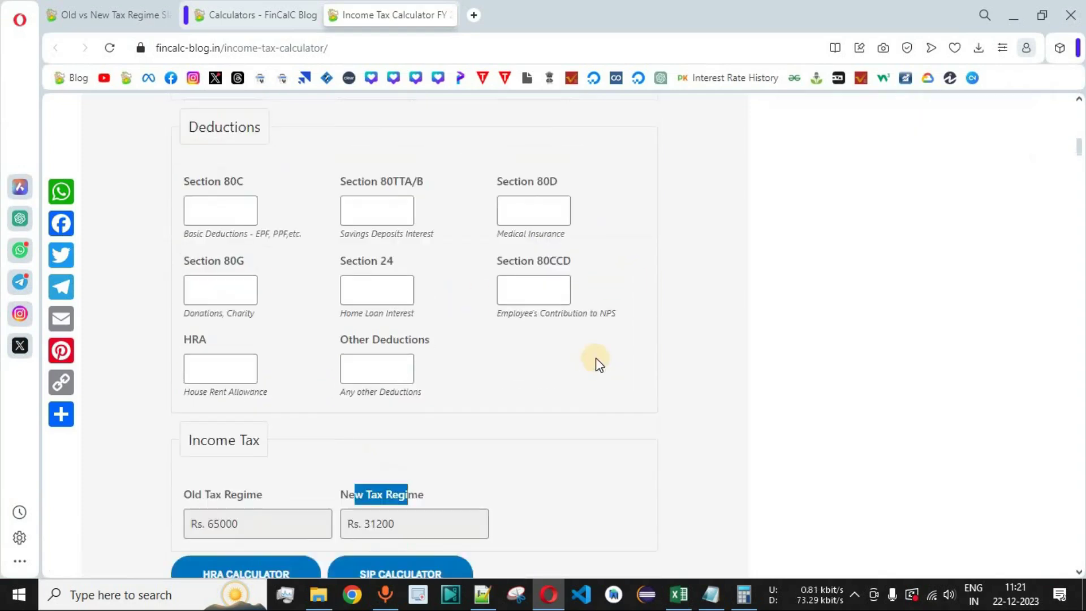
click(396, 428)
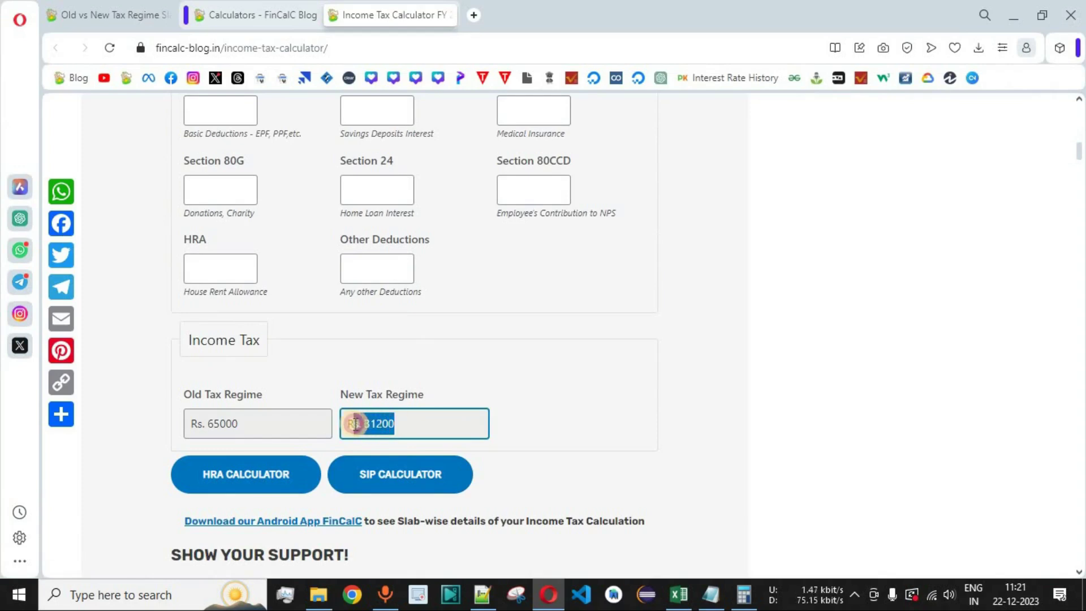
drag(394, 424, 345, 424)
click(686, 402)
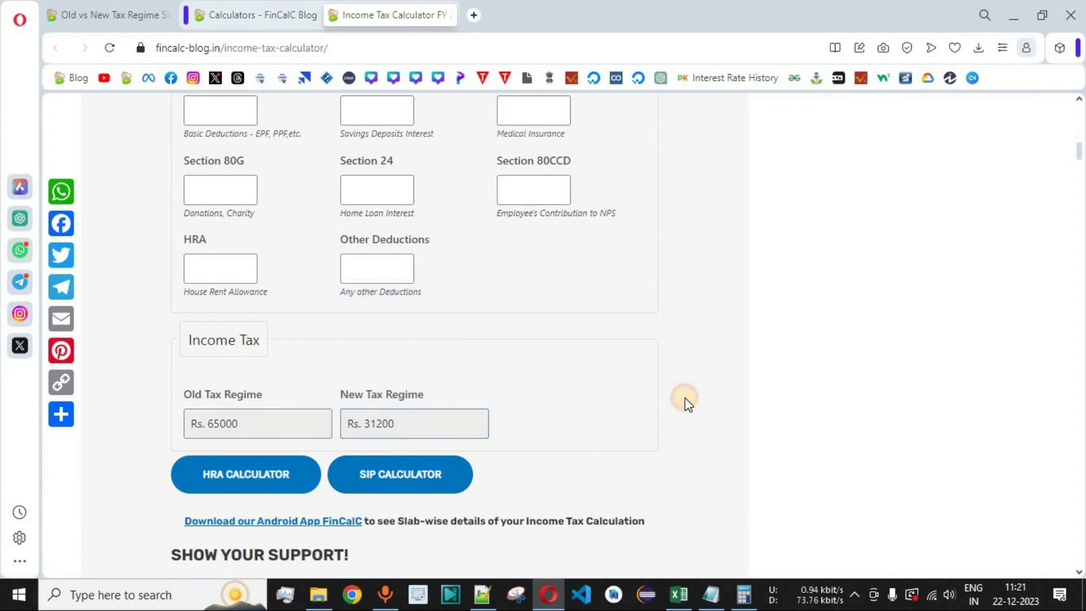
scroll(686, 403, up, 5)
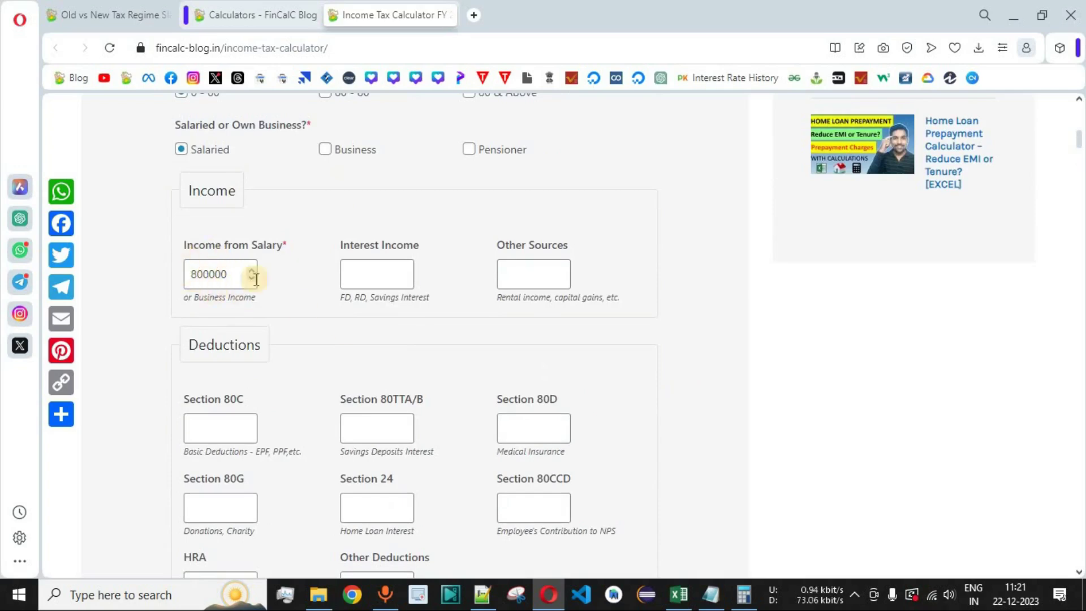
Switch back to Excel and review the new-regime Taxable Income and deductions, comparing the Old and New Tax Regime columns down to Total Income Tax
click(681, 591)
click(427, 254)
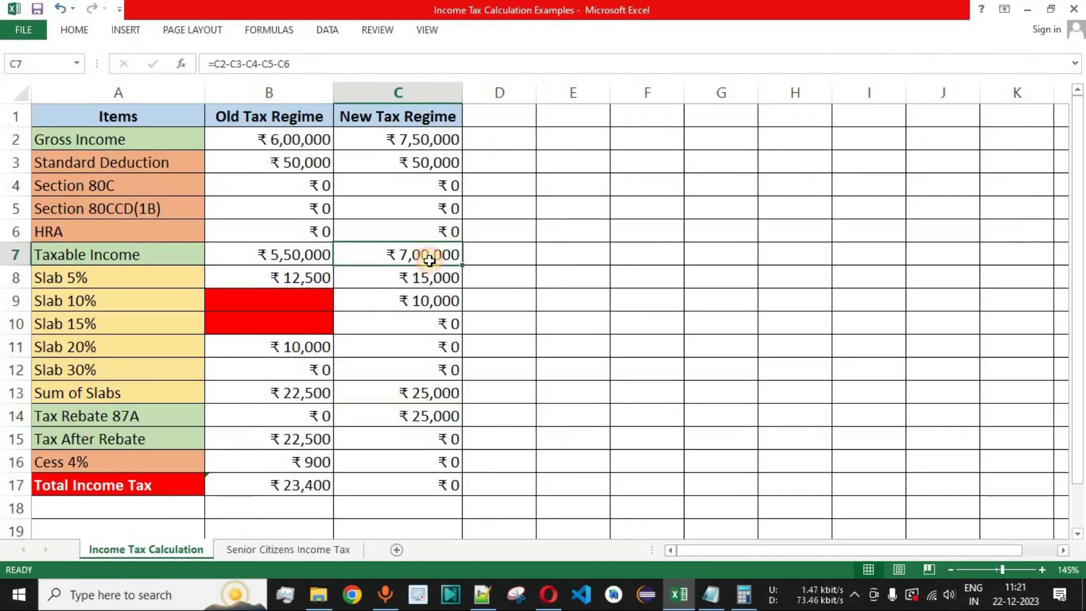
drag(419, 182, 417, 232)
drag(398, 116, 419, 478)
drag(271, 118, 269, 485)
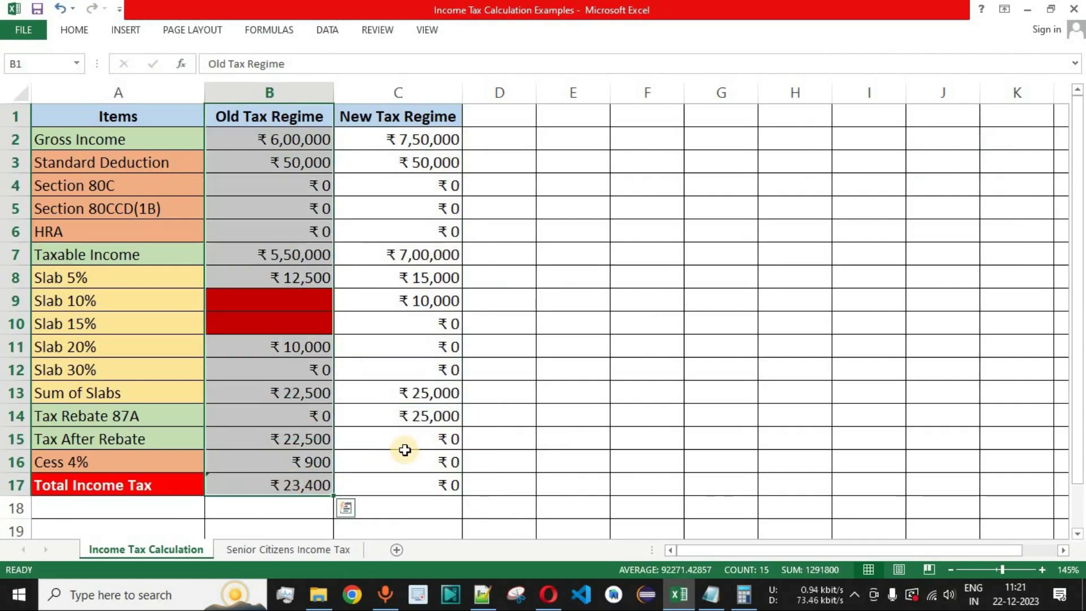
drag(283, 117, 396, 485)
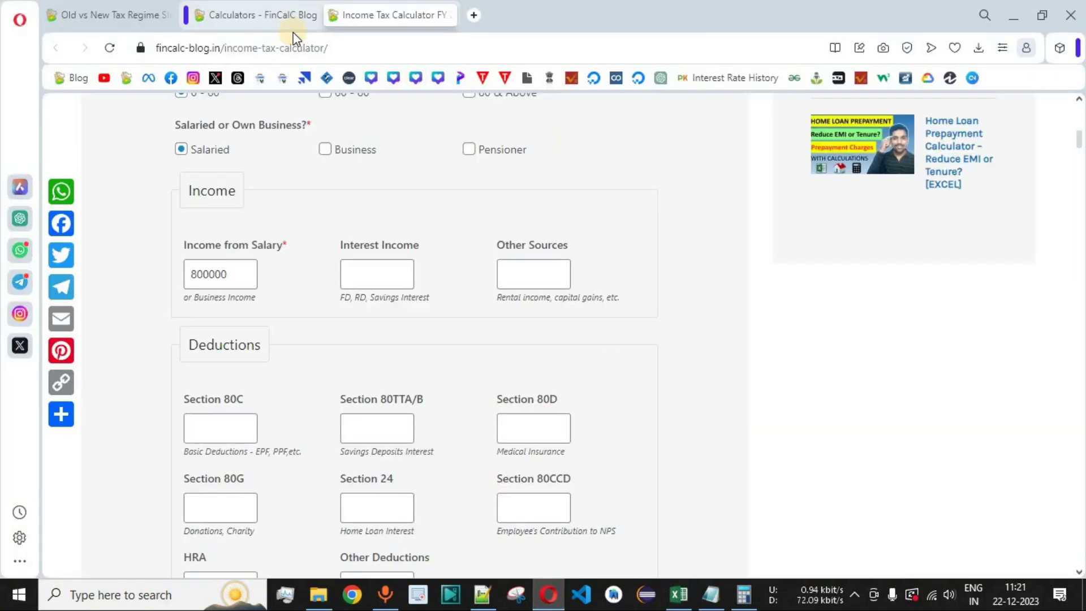
Switch to the browser's FinCalC Calculators page and look through the available calculators
click(283, 16)
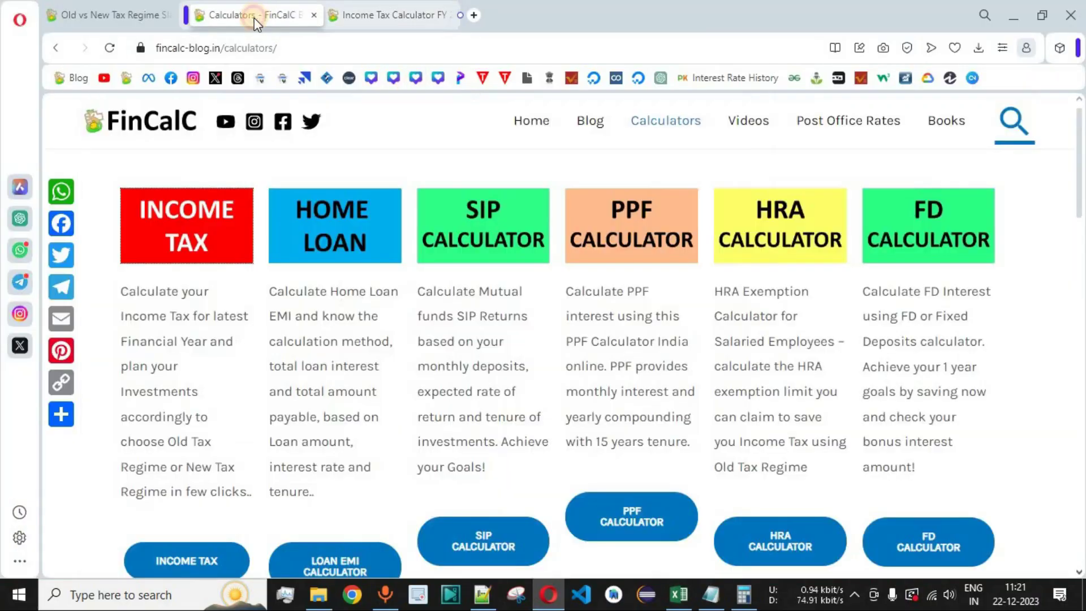
scroll(1010, 340, down, 10)
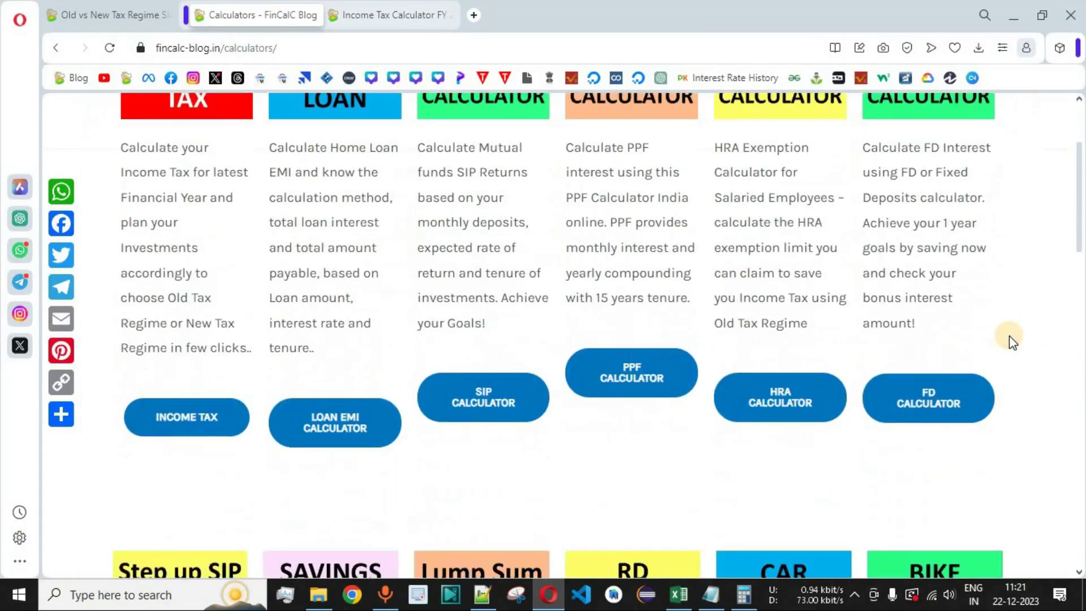
scroll(1010, 335, down, 3)
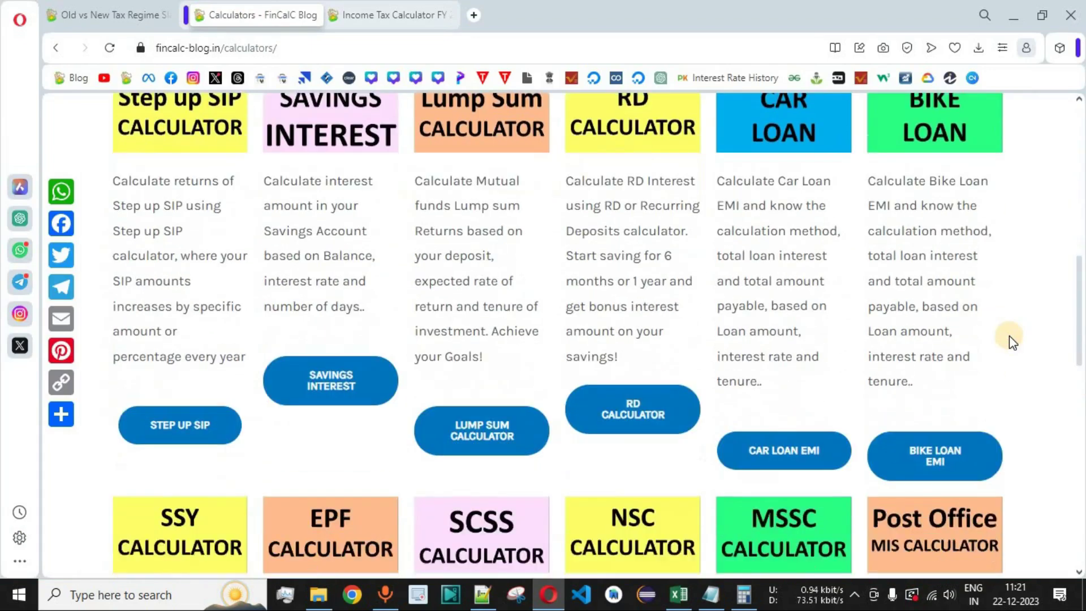